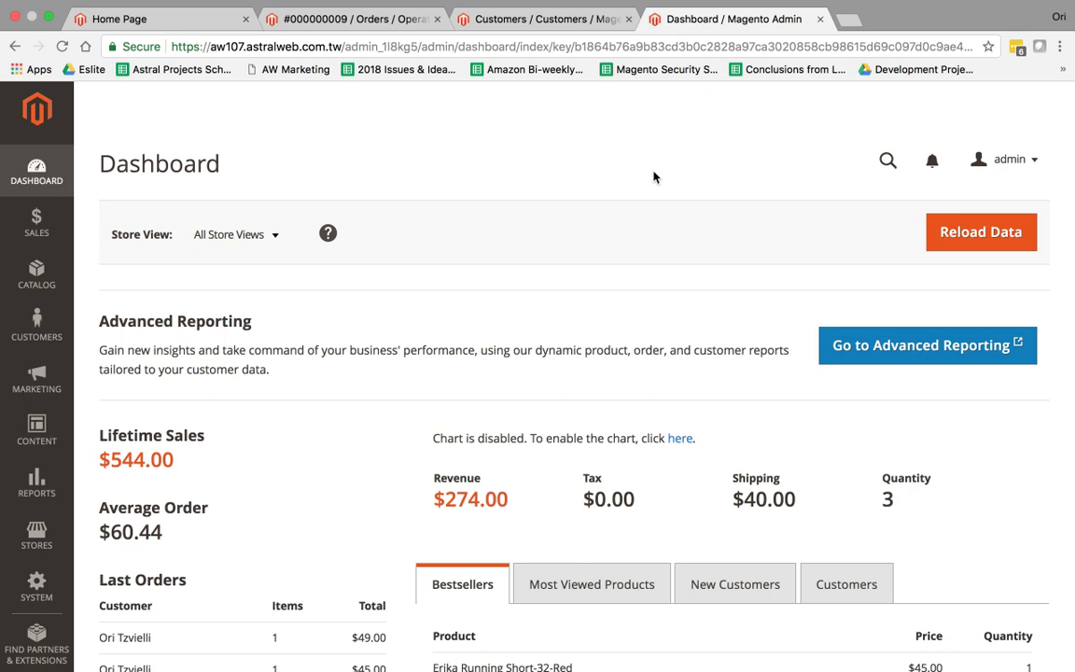
Switch to the Luma storefront and open the order history in the customer's account
{"action": "left_click", "coordinate": [183, 19]}
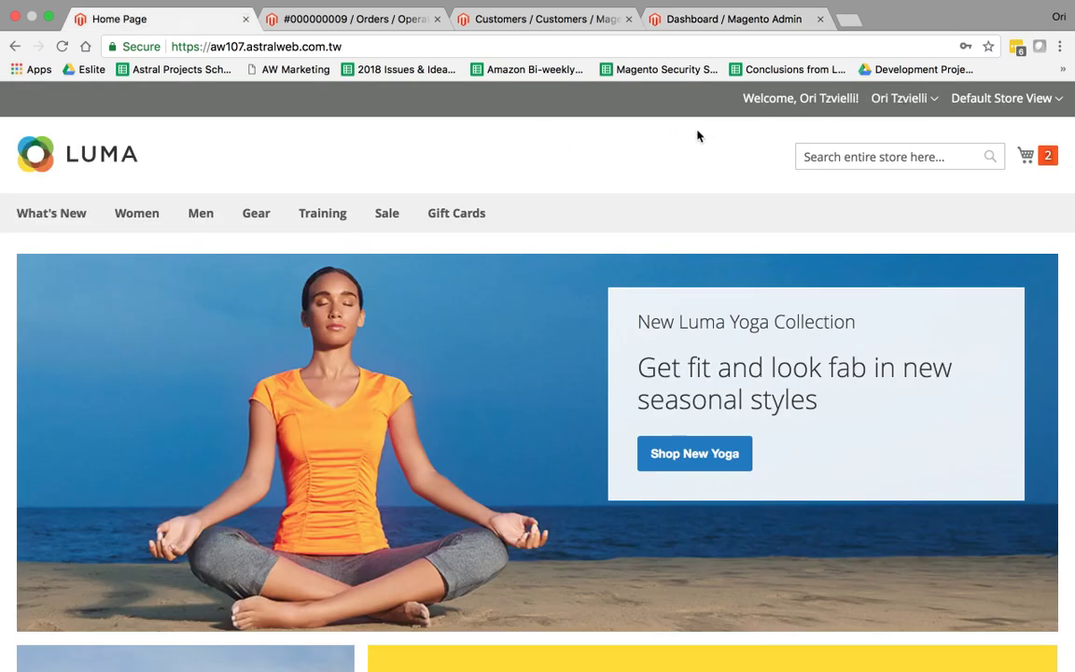
{"action": "left_click", "coordinate": [914, 104]}
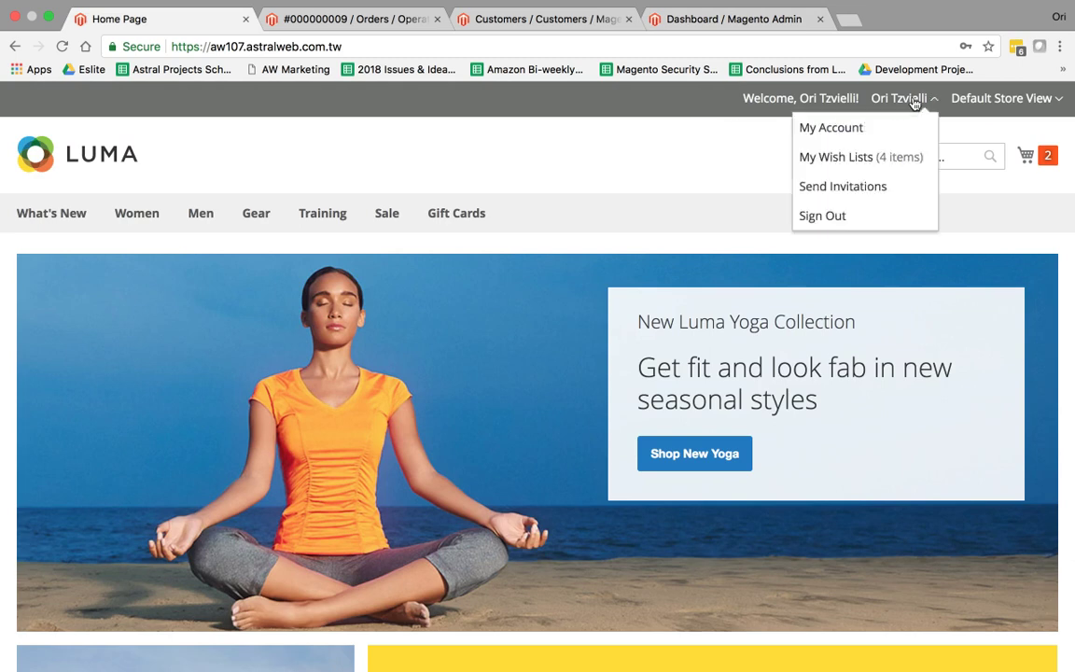
{"action": "left_click", "coordinate": [857, 132]}
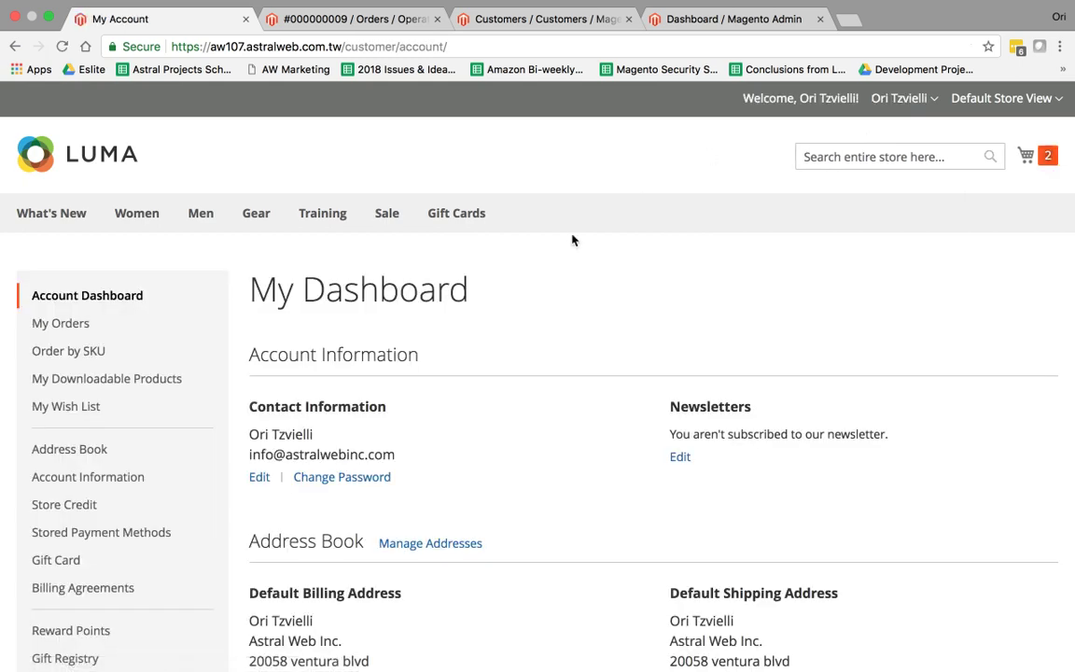
{"action": "scroll", "coordinate": [309, 427], "scroll_direction": "down", "scroll_amount": 1}
{"action": "scroll", "coordinate": [309, 426], "scroll_direction": "down", "scroll_amount": 1}
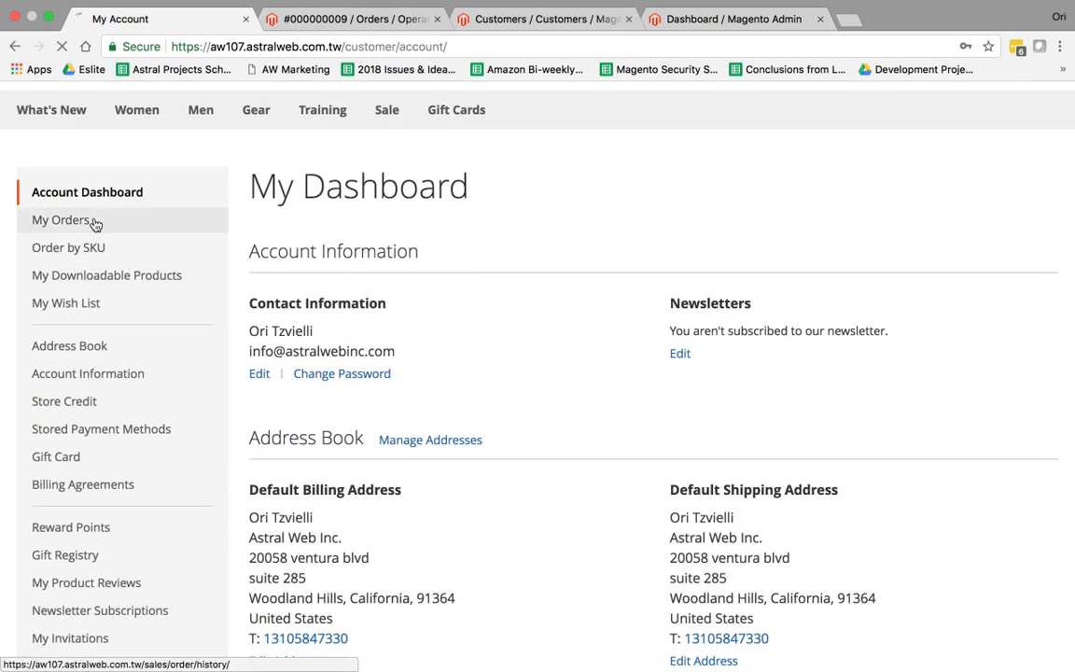
{"action": "left_click", "coordinate": [96, 223]}
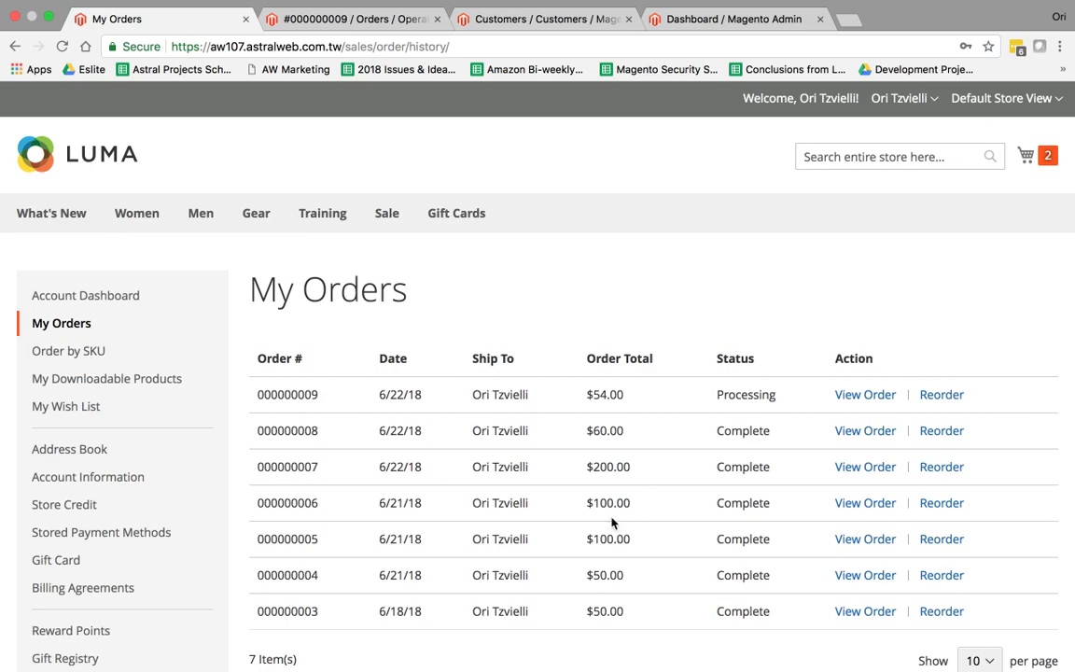
Open the Reward Points page of the customer account
{"action": "scroll", "coordinate": [220, 373], "scroll_direction": "down", "scroll_amount": 1}
{"action": "scroll", "coordinate": [220, 373], "scroll_direction": "down", "scroll_amount": 5}
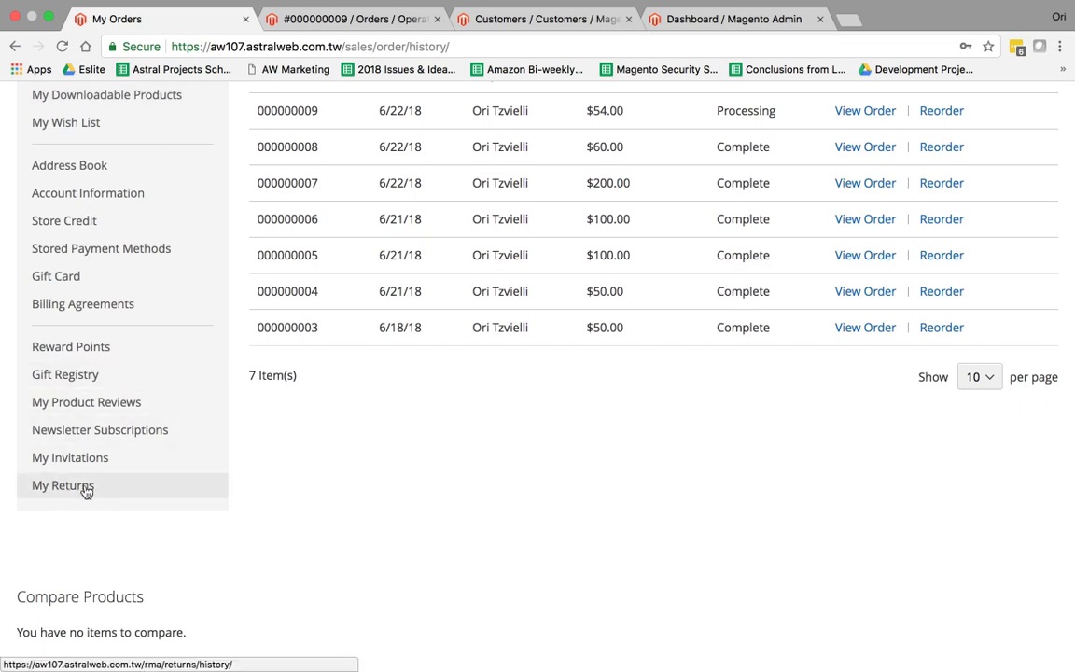
{"action": "scroll", "coordinate": [125, 493], "scroll_direction": "up", "scroll_amount": 1}
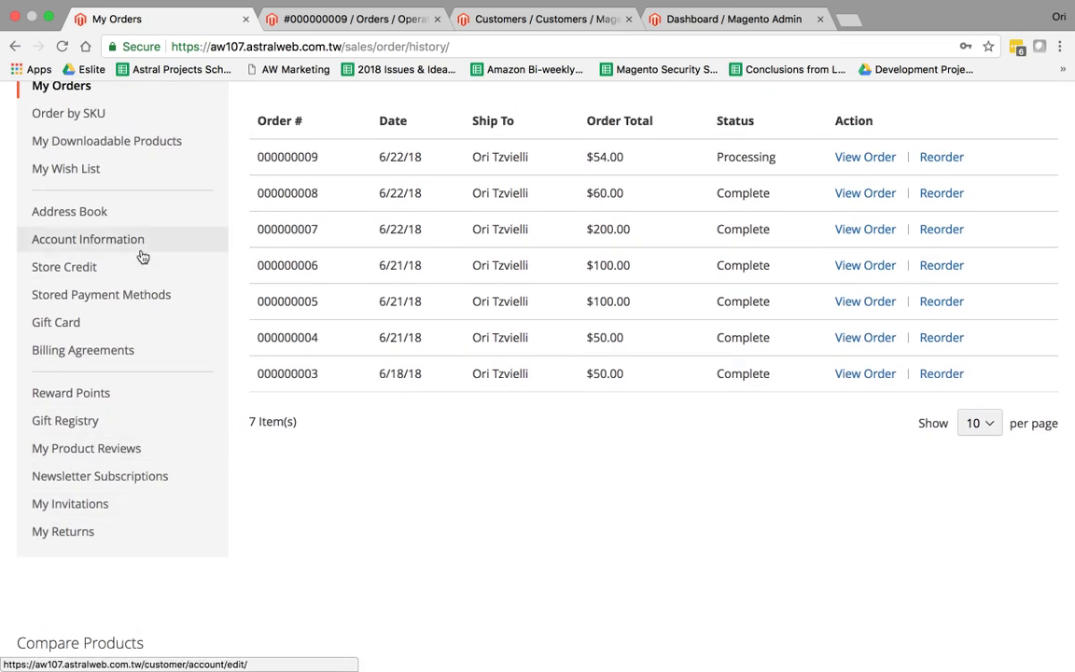
{"action": "scroll", "coordinate": [121, 247], "scroll_direction": "up", "scroll_amount": 1}
{"action": "left_click", "coordinate": [113, 435]}
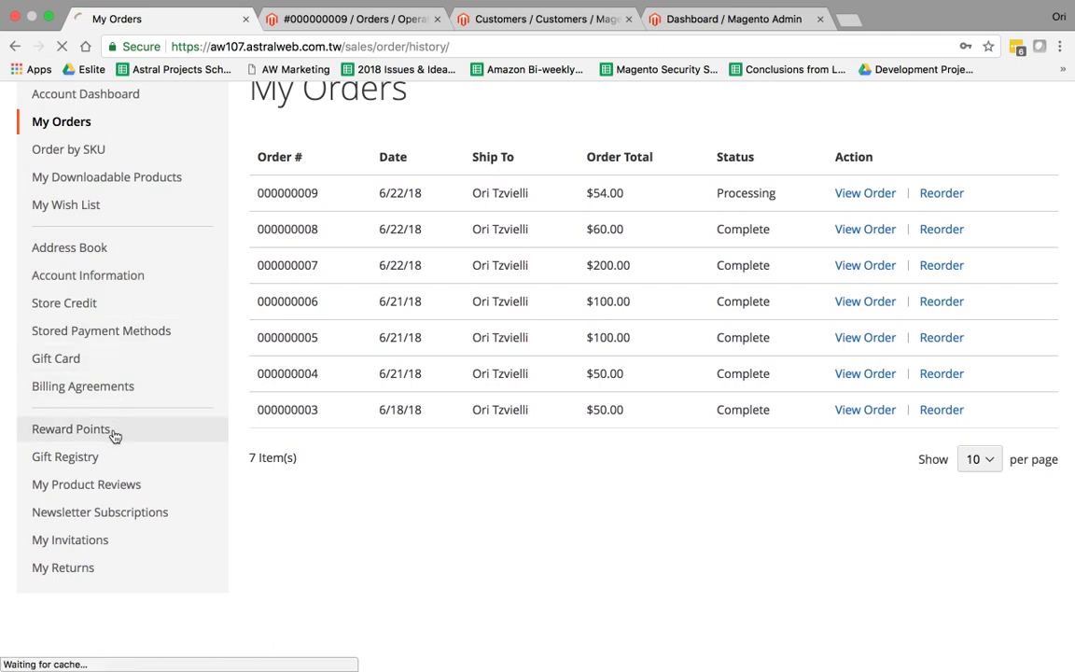
Examine the reward points balance and the current exchange rates for redeeming and earning points
{"action": "scroll", "coordinate": [683, 414], "scroll_direction": "down", "scroll_amount": 2}
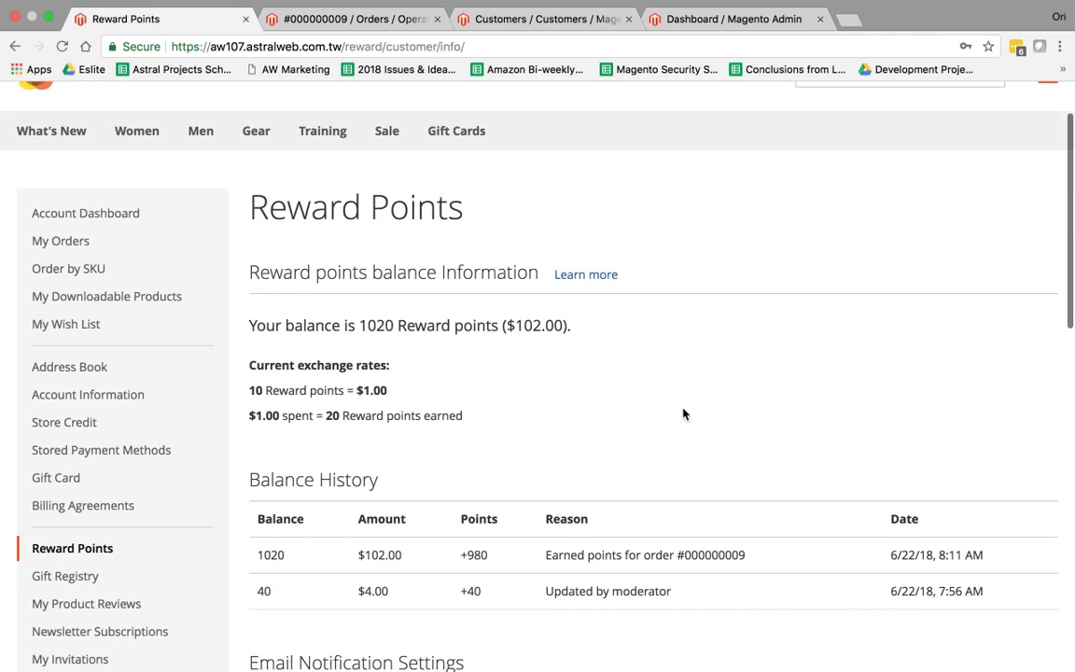
{"action": "left_click_drag", "start_coordinate": [285, 325], "coordinate": [562, 325]}
{"action": "left_click", "coordinate": [504, 342]}
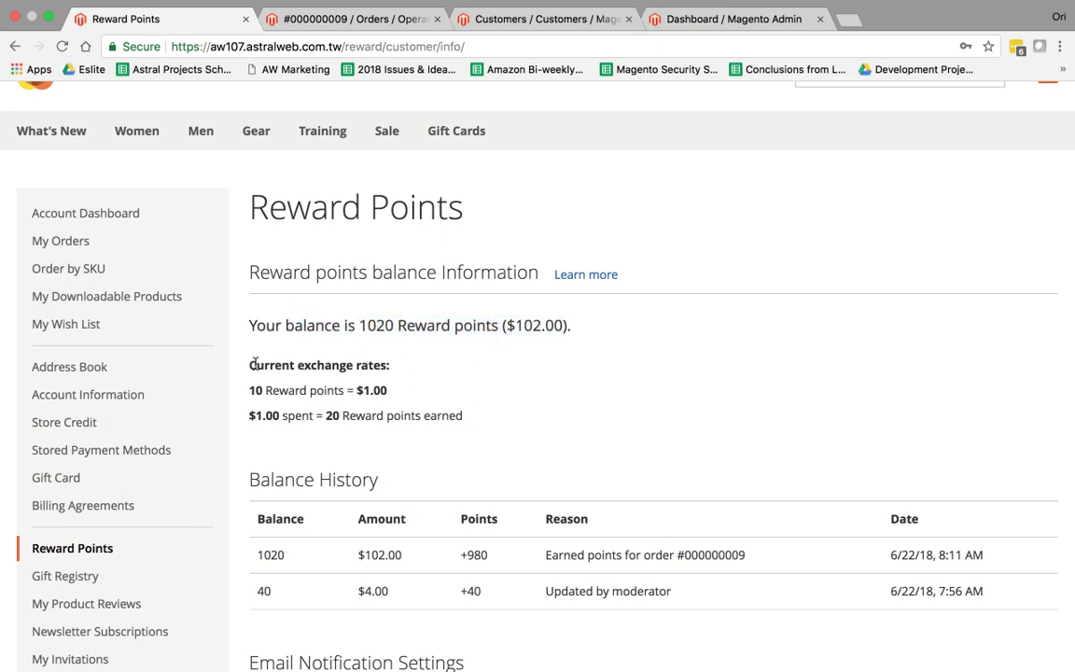
{"action": "left_click_drag", "start_coordinate": [248, 365], "coordinate": [408, 396]}
{"action": "left_click", "coordinate": [408, 397]}
{"action": "left_click_drag", "start_coordinate": [250, 417], "coordinate": [465, 421]}
{"action": "left_click", "coordinate": [314, 421]}
{"action": "left_click", "coordinate": [465, 421]}
{"action": "left_click_drag", "start_coordinate": [251, 390], "coordinate": [386, 393]}
{"action": "left_click", "coordinate": [391, 397]}
Review the reward points balance history, including each entry's reason, and compare it with the overall balance and email notification settings
{"action": "scroll", "coordinate": [392, 397], "scroll_direction": "down", "scroll_amount": 3}
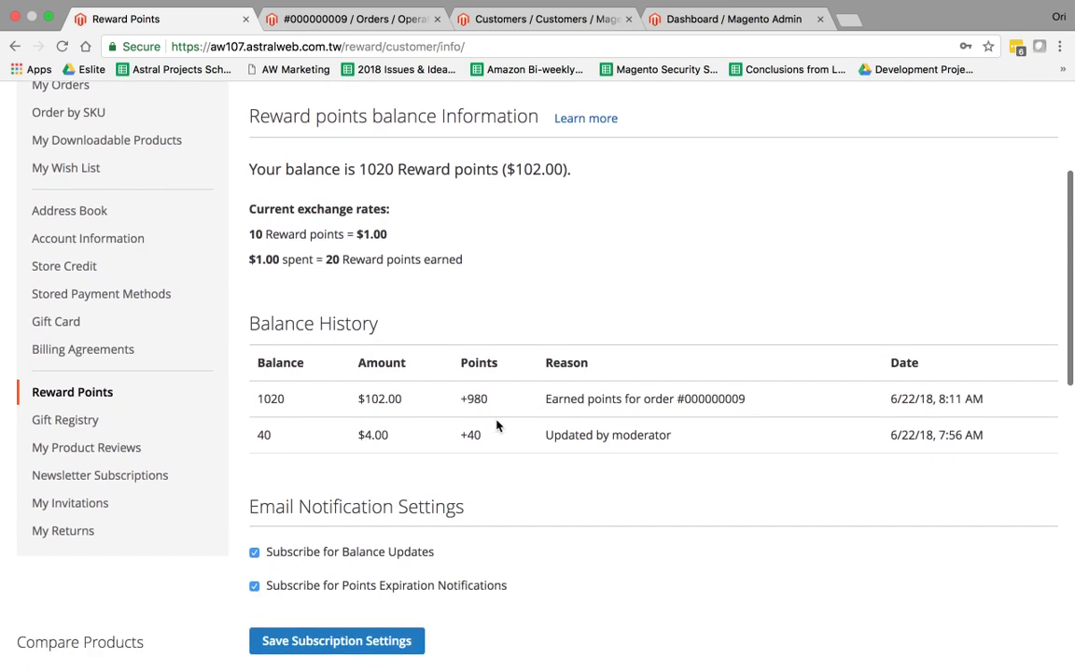
{"action": "left_click_drag", "start_coordinate": [265, 398], "coordinate": [970, 398]}
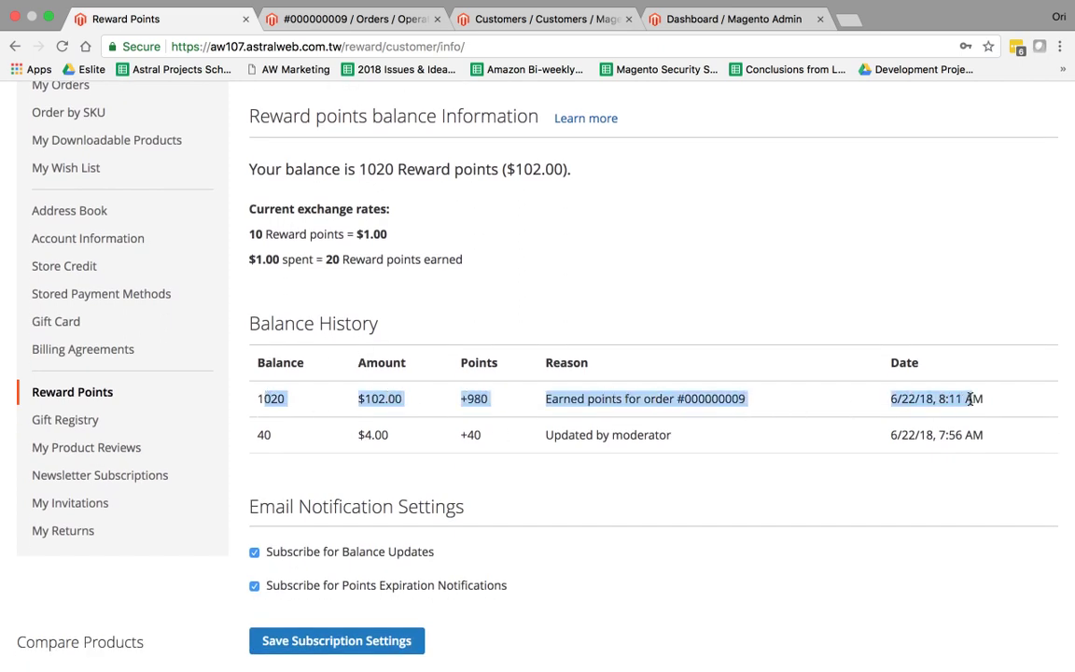
{"action": "left_click", "coordinate": [971, 399]}
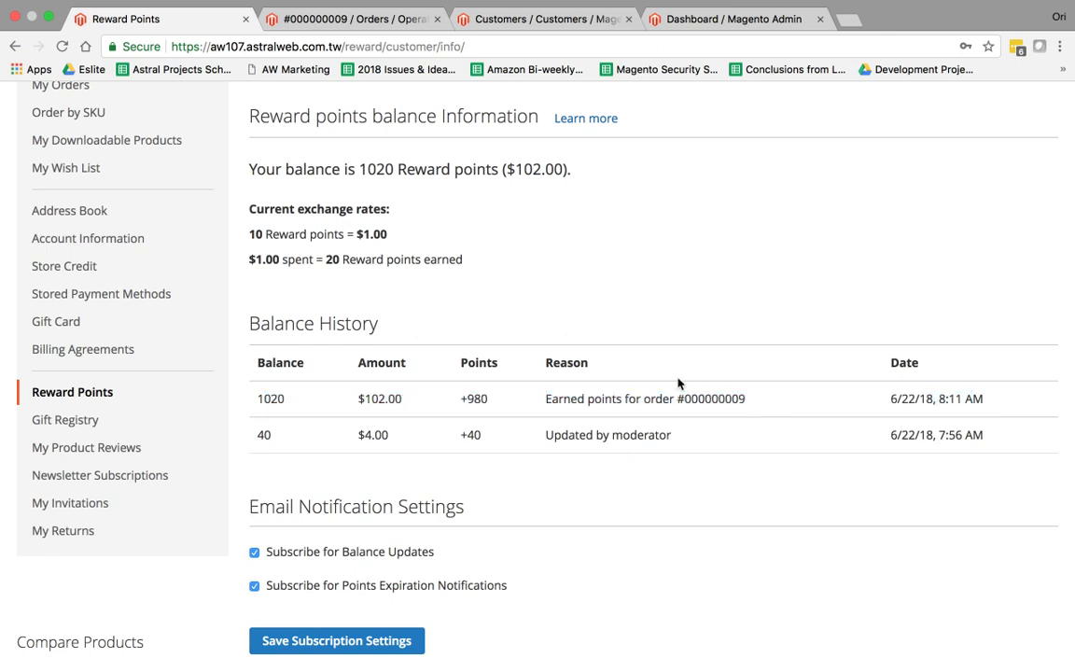
{"action": "scroll", "coordinate": [461, 247], "scroll_direction": "up", "scroll_amount": 1}
{"action": "left_click_drag", "start_coordinate": [334, 209], "coordinate": [449, 209]}
{"action": "left_click", "coordinate": [450, 209]}
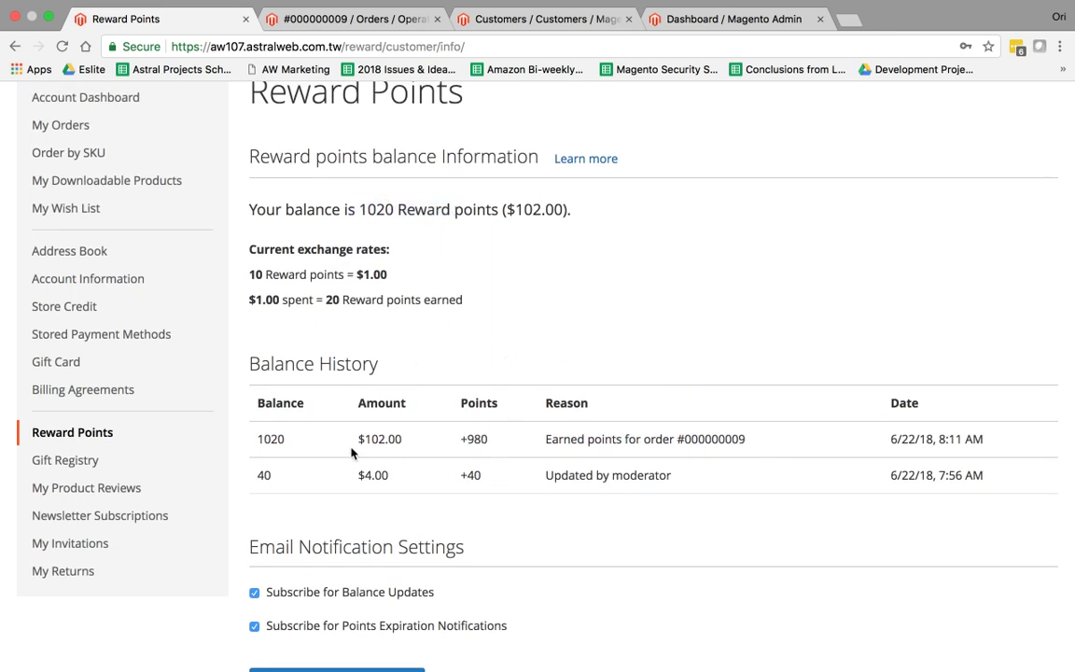
{"action": "left_click_drag", "start_coordinate": [545, 475], "coordinate": [666, 487]}
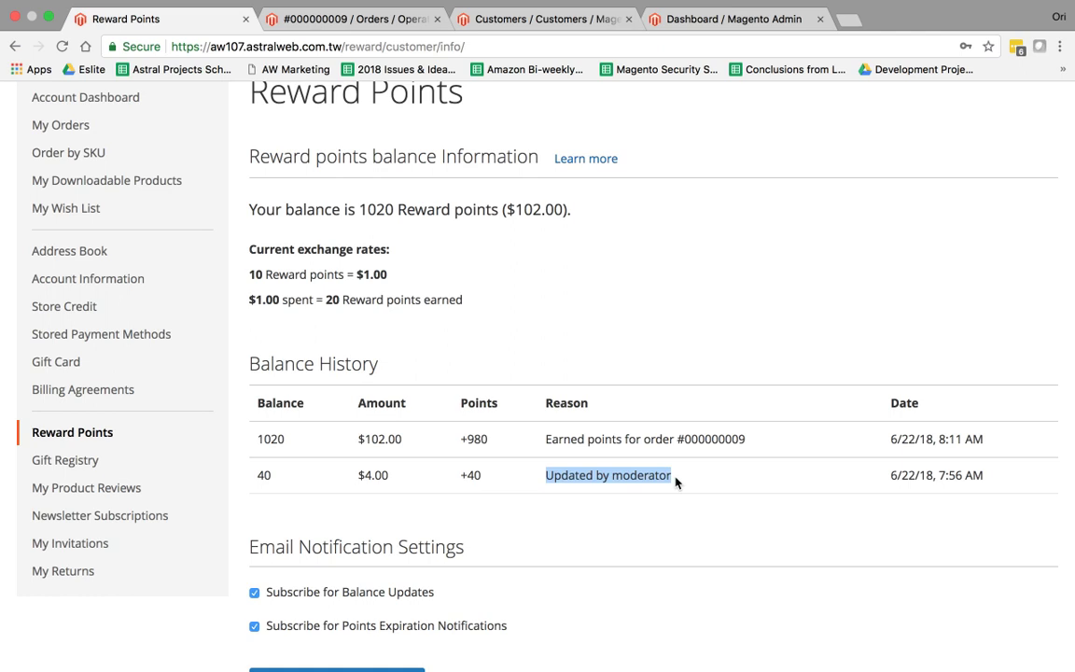
{"action": "left_click", "coordinate": [668, 477]}
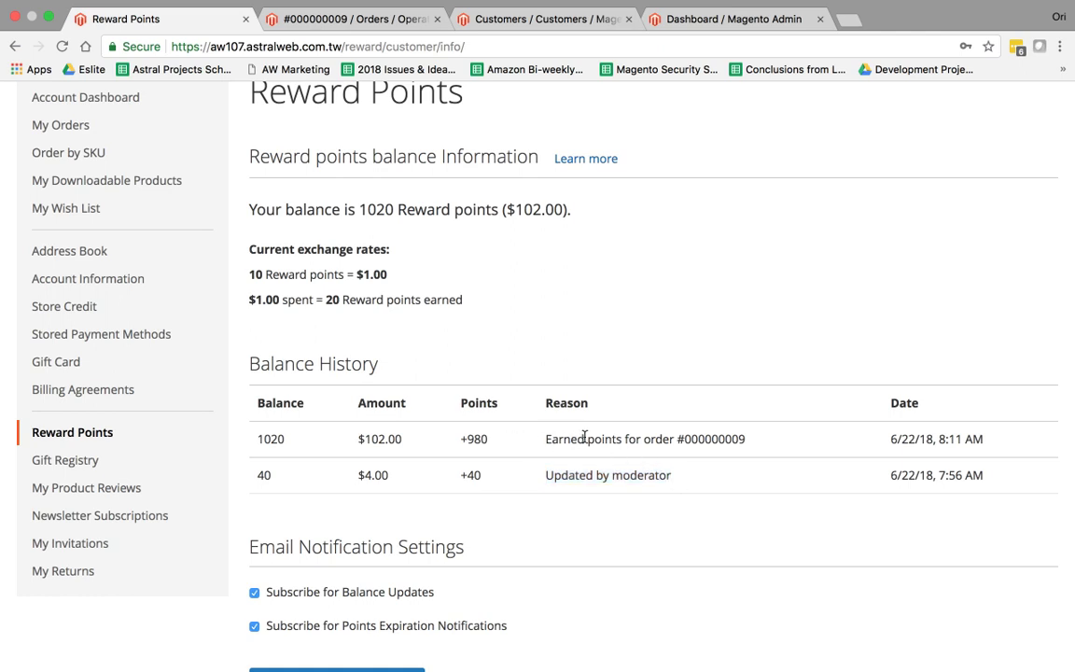
{"action": "left_click_drag", "start_coordinate": [643, 439], "coordinate": [739, 438]}
{"action": "left_click", "coordinate": [551, 438]}
{"action": "scroll", "coordinate": [467, 403], "scroll_direction": "down", "scroll_amount": 3}
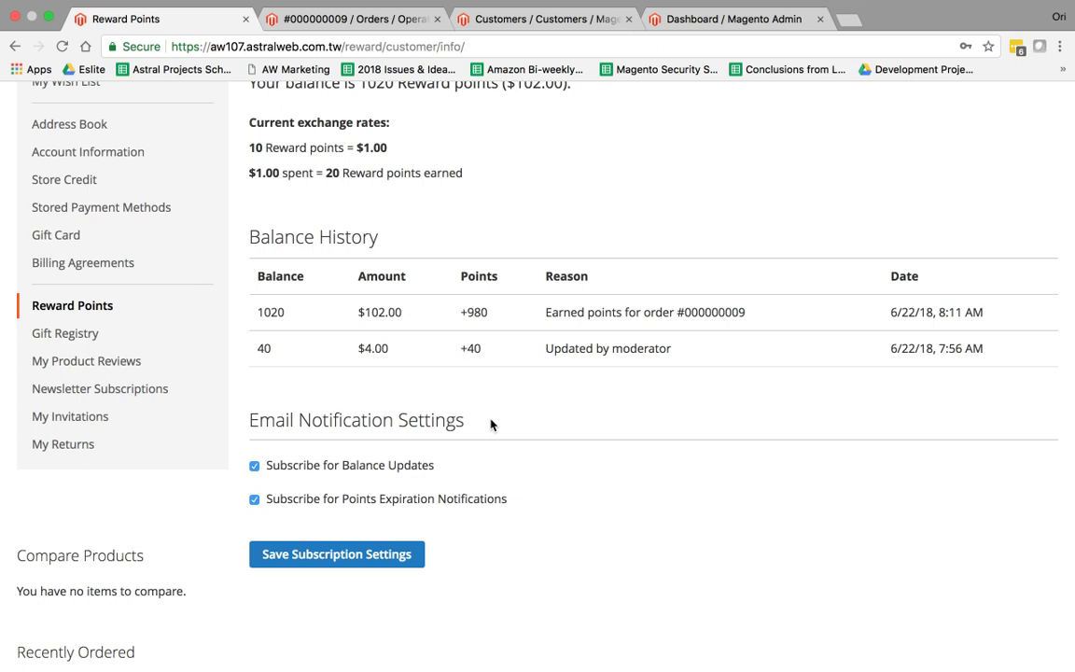
{"action": "scroll", "coordinate": [491, 425], "scroll_direction": "up", "scroll_amount": 2}
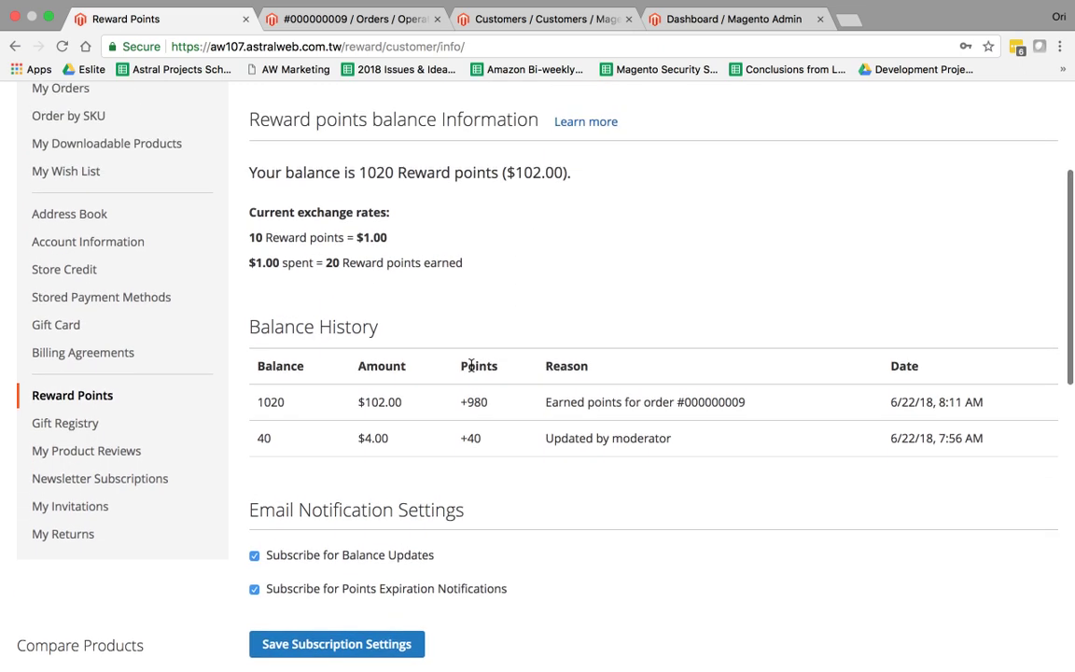
{"action": "left_click_drag", "start_coordinate": [357, 172], "coordinate": [397, 172]}
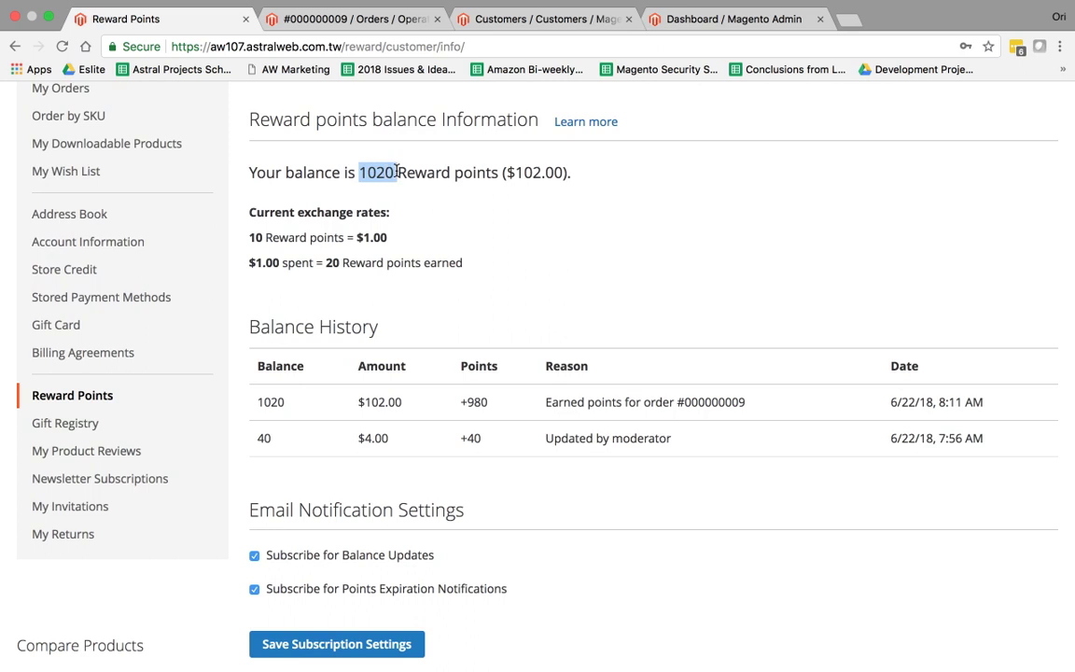
{"action": "scroll", "coordinate": [499, 278], "scroll_direction": "down", "scroll_amount": 3}
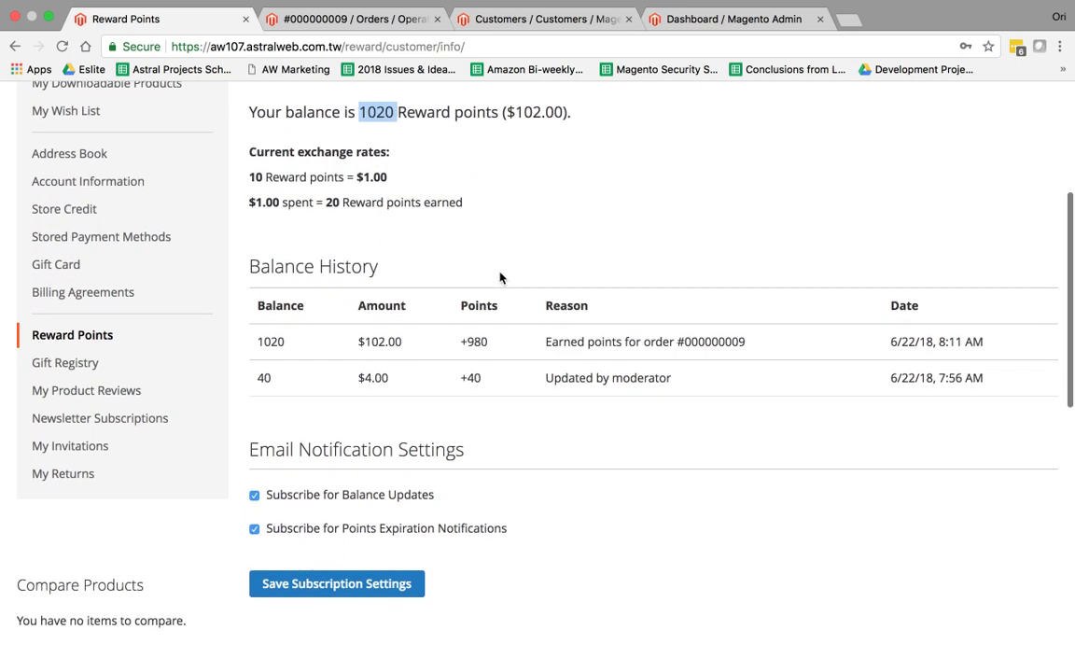
{"action": "scroll", "coordinate": [500, 277], "scroll_direction": "up", "scroll_amount": 3}
{"action": "scroll", "coordinate": [499, 277], "scroll_direction": "up", "scroll_amount": 3}
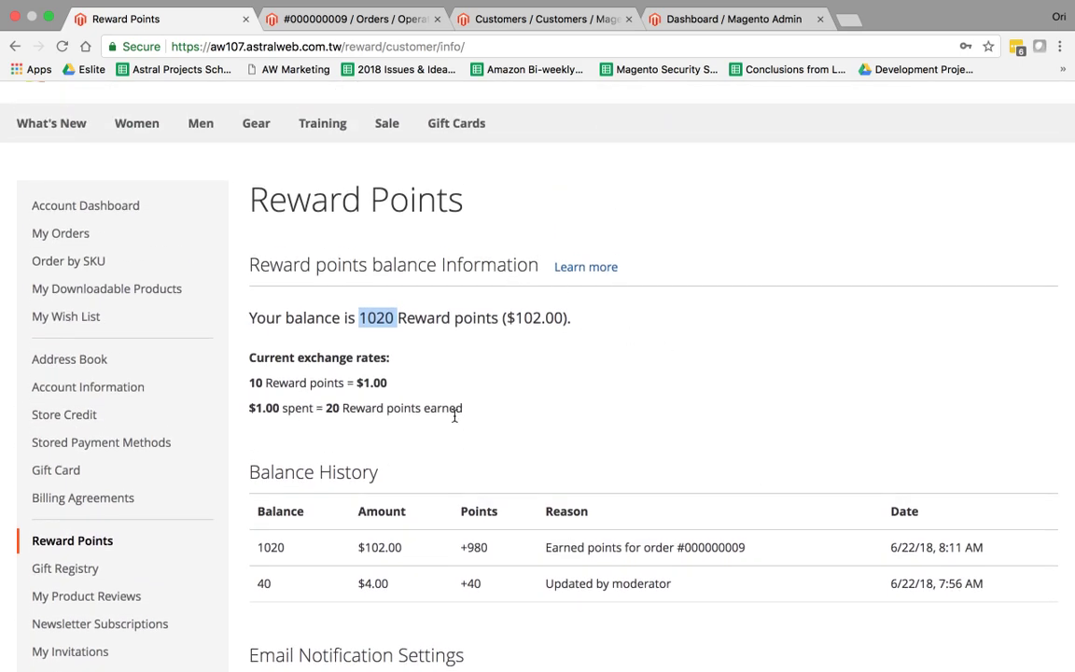
Browse to the Jackets category under men's tops and open the full shopping cart page from there
{"action": "scroll", "coordinate": [652, 390], "scroll_direction": "up", "scroll_amount": 2}
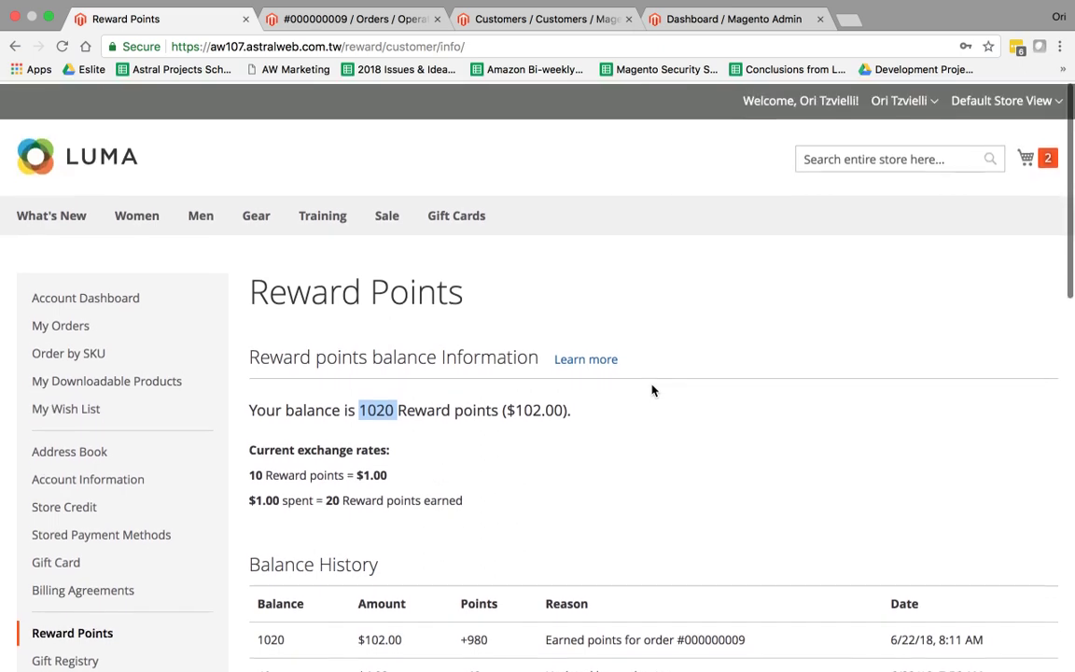
{"action": "mouse_move", "coordinate": [201, 221]}
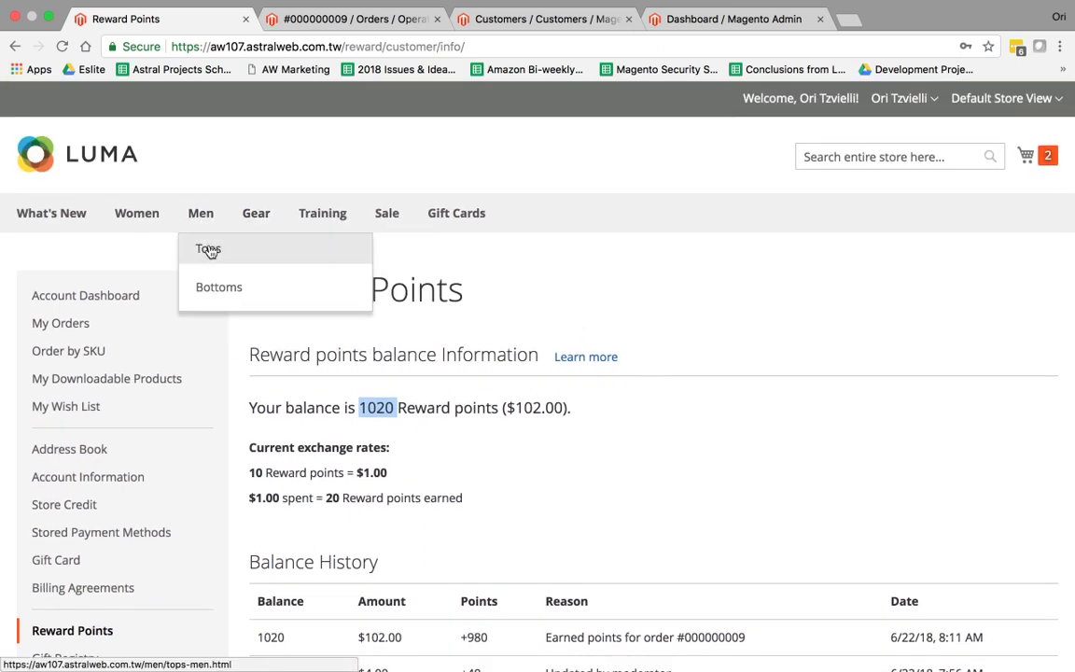
{"action": "mouse_move", "coordinate": [305, 257]}
{"action": "left_click", "coordinate": [415, 264]}
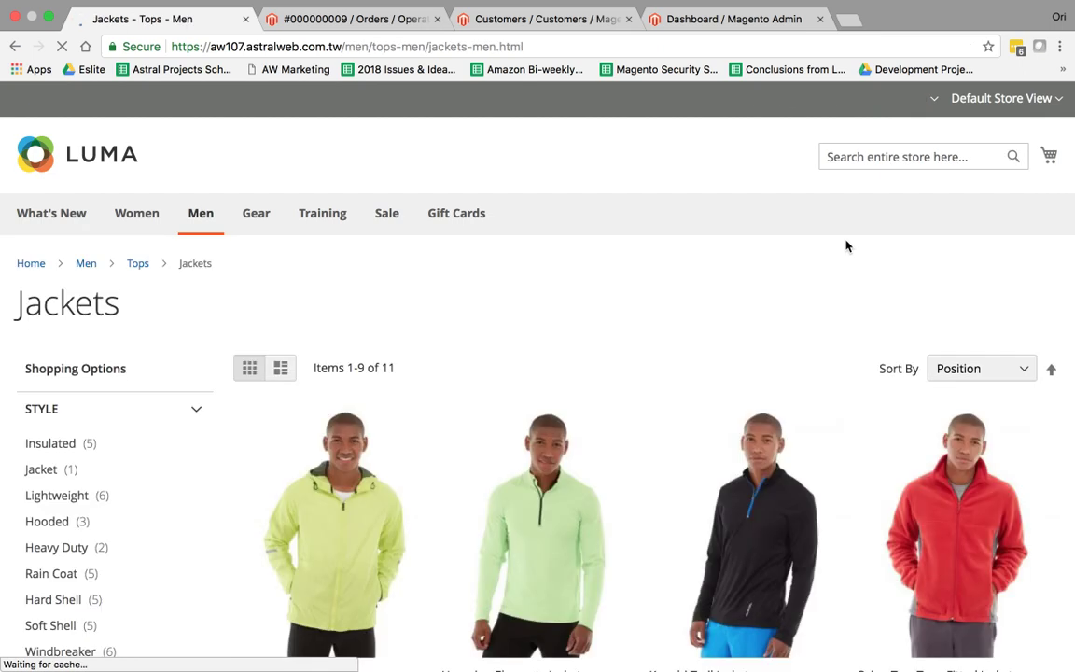
{"action": "left_click", "coordinate": [1026, 154]}
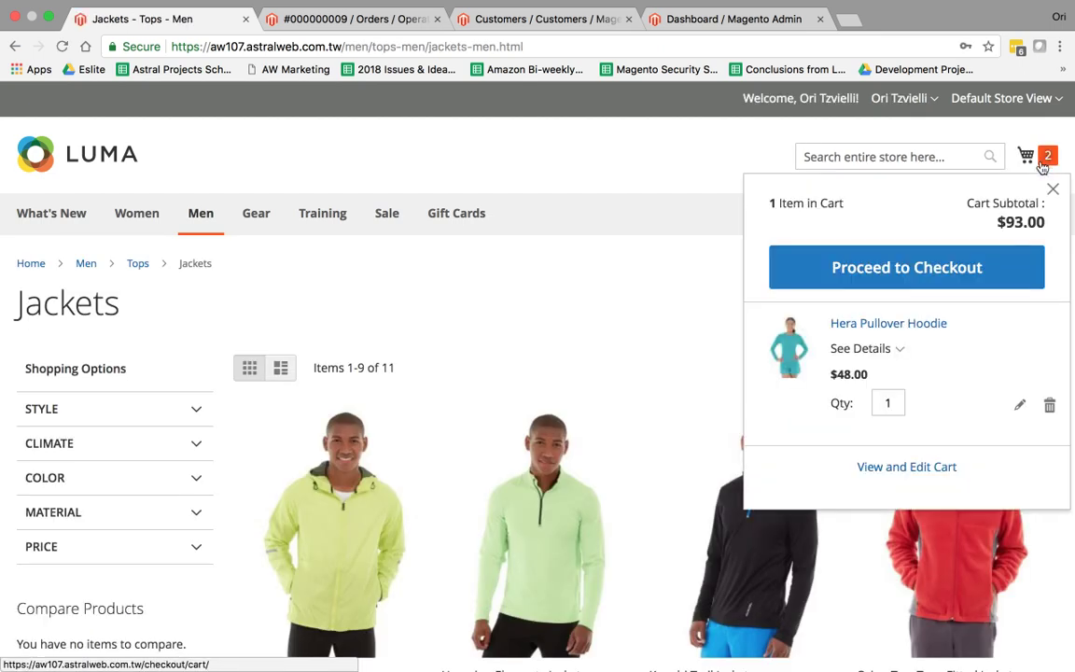
{"action": "left_click", "coordinate": [930, 464]}
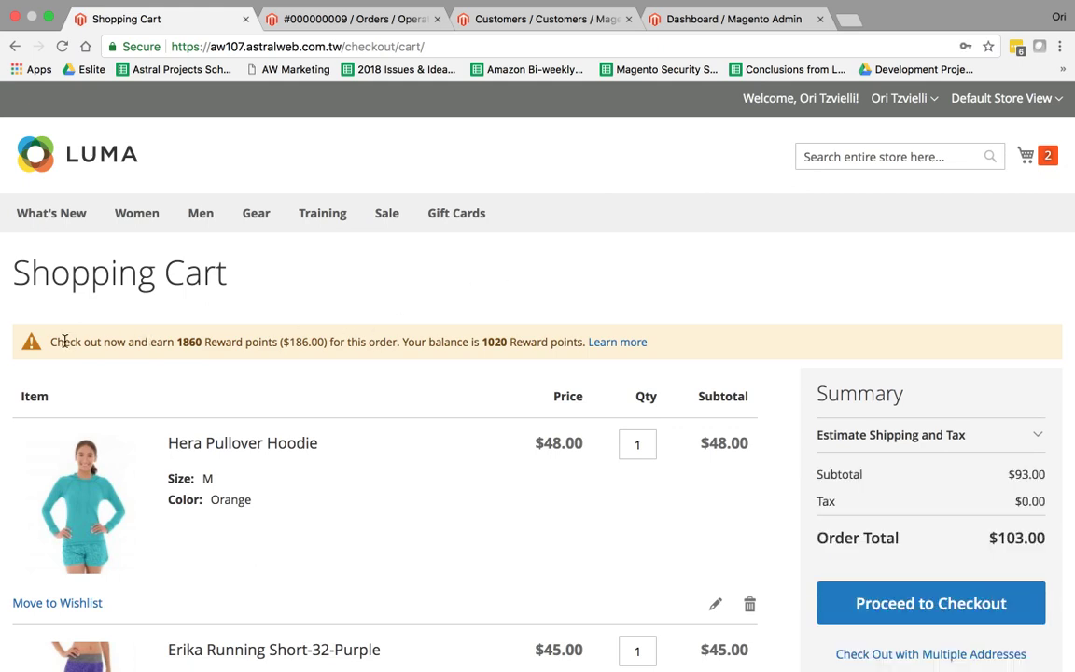
Read the shopping cart notice about the reward points this order earns and the customer's points balance
{"action": "left_click_drag", "start_coordinate": [59, 341], "coordinate": [520, 344]}
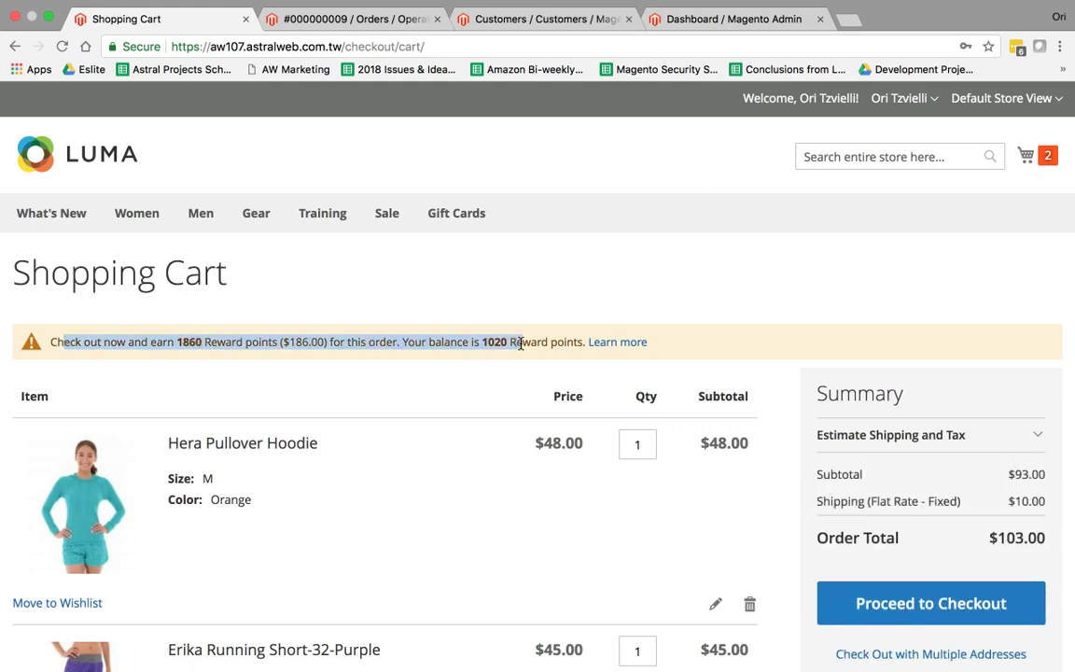
{"action": "left_click", "coordinate": [550, 346]}
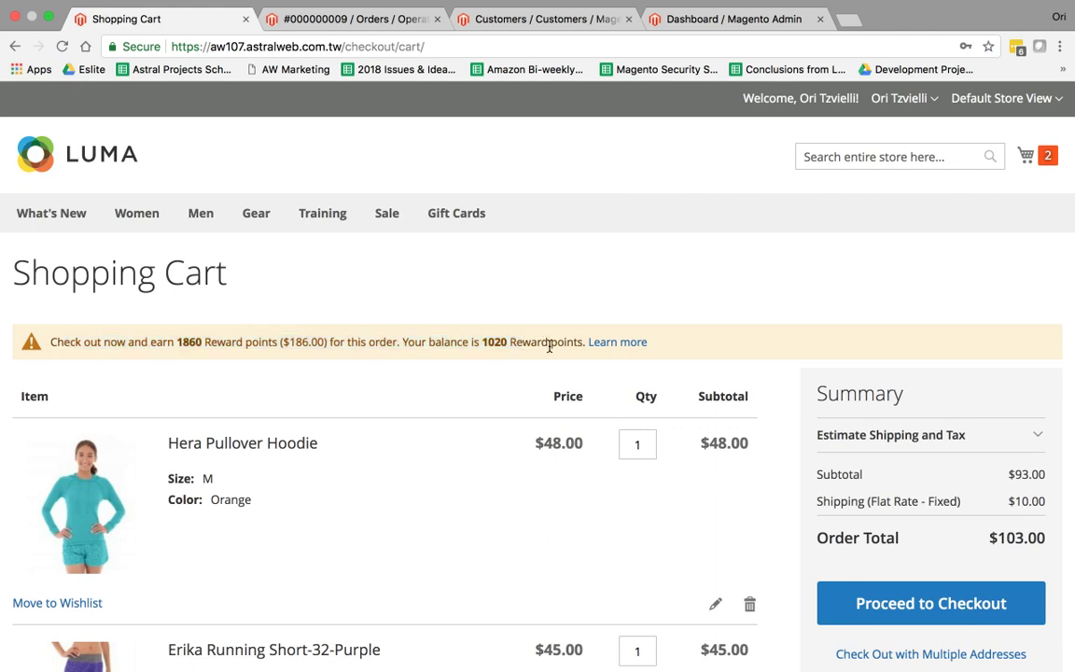
{"action": "left_click_drag", "start_coordinate": [77, 341], "coordinate": [389, 341]}
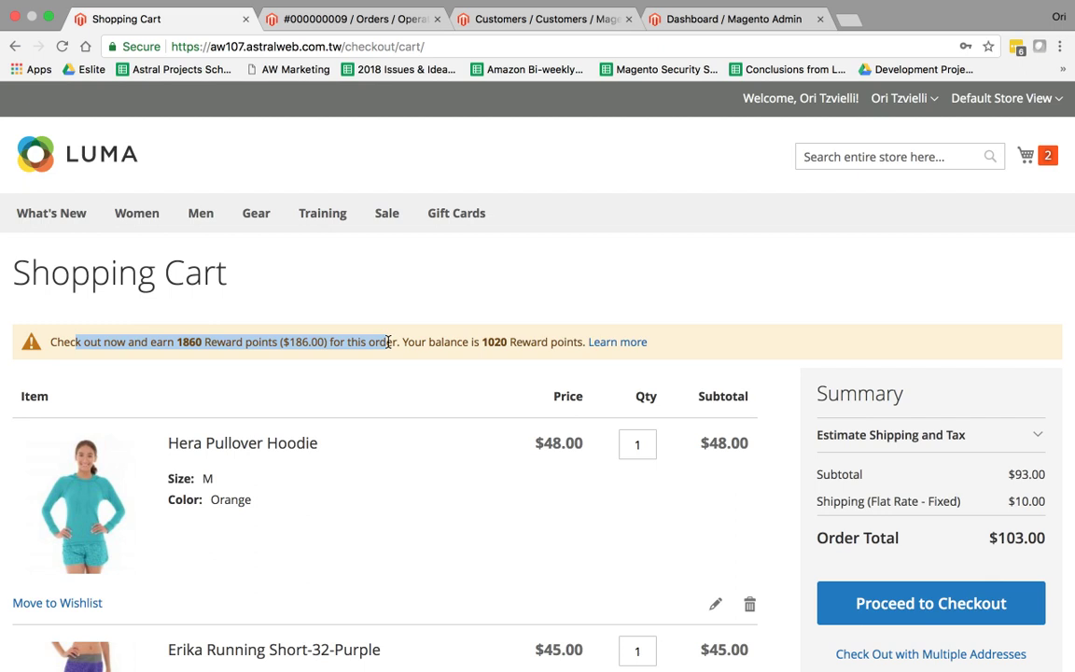
{"action": "left_click", "coordinate": [389, 342]}
{"action": "left_click_drag", "start_coordinate": [403, 341], "coordinate": [556, 341]}
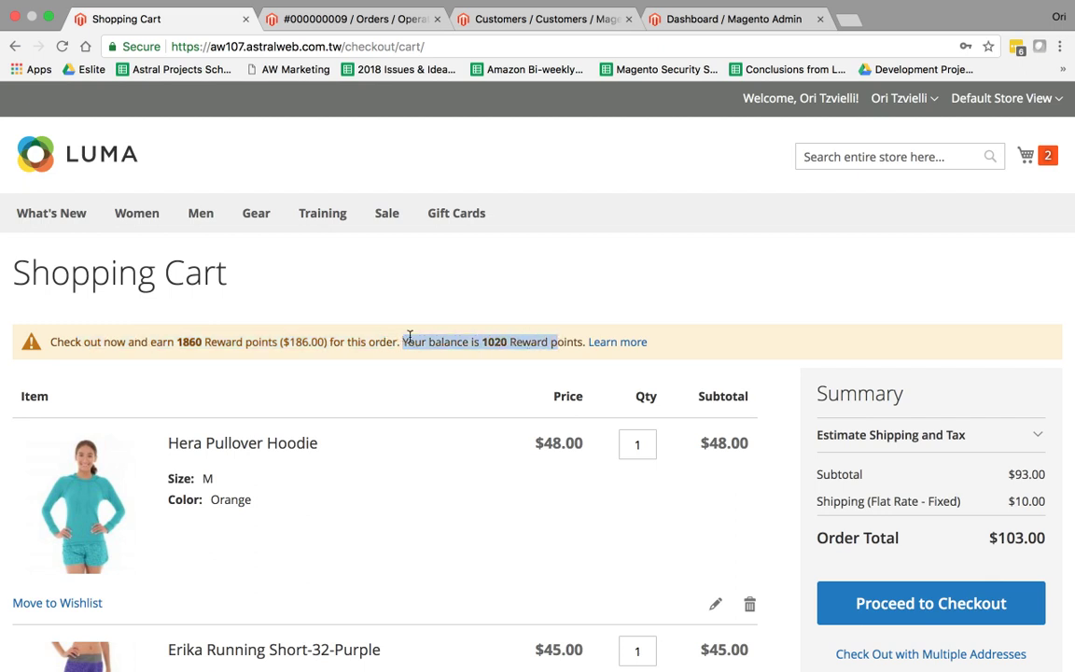
{"action": "left_click", "coordinate": [405, 341]}
{"action": "left_click_drag", "start_coordinate": [110, 341], "coordinate": [334, 342]}
Check out the cart with the selected shipping address and fixed flat rate, continuing to the payment step's reward points section
{"action": "scroll", "coordinate": [360, 362], "scroll_direction": "down", "scroll_amount": 5}
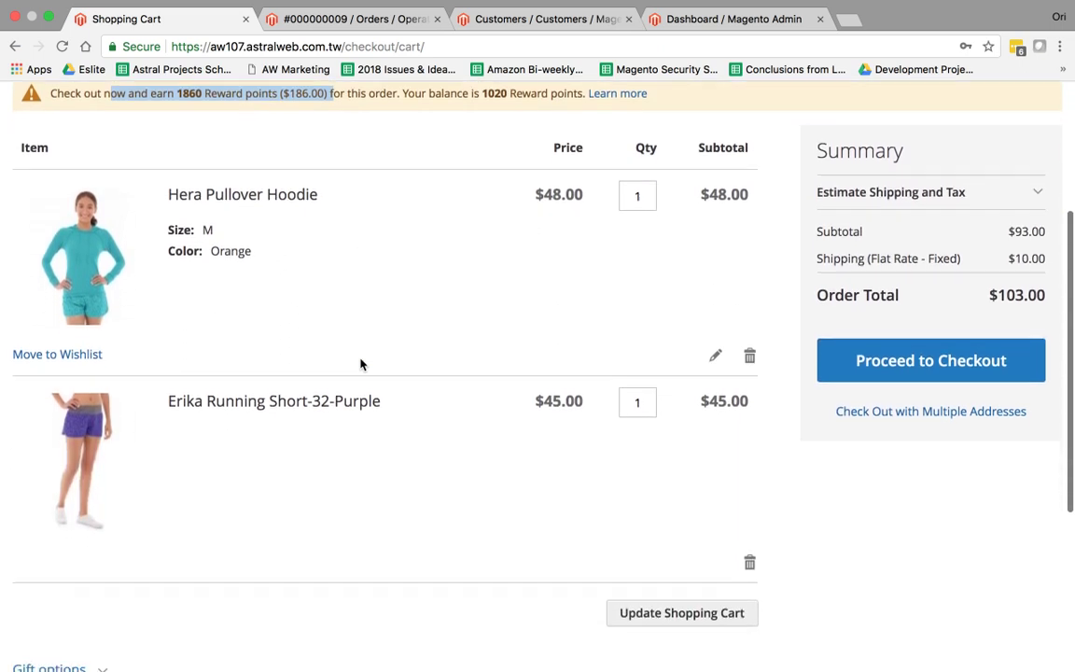
{"action": "scroll", "coordinate": [361, 362], "scroll_direction": "down", "scroll_amount": 3}
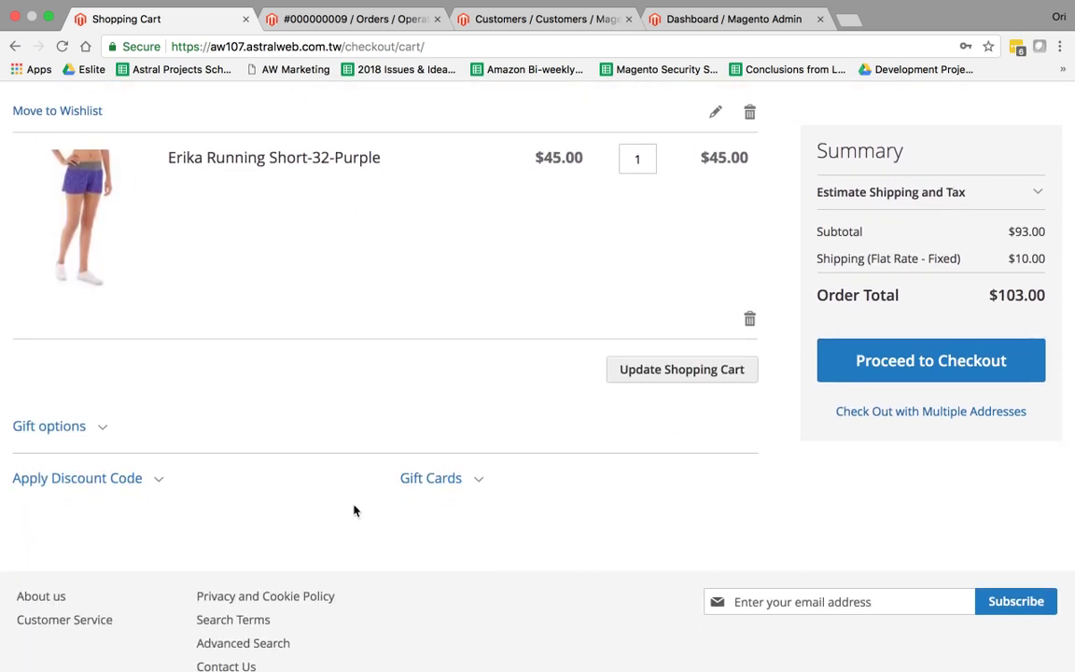
{"action": "left_click", "coordinate": [950, 371]}
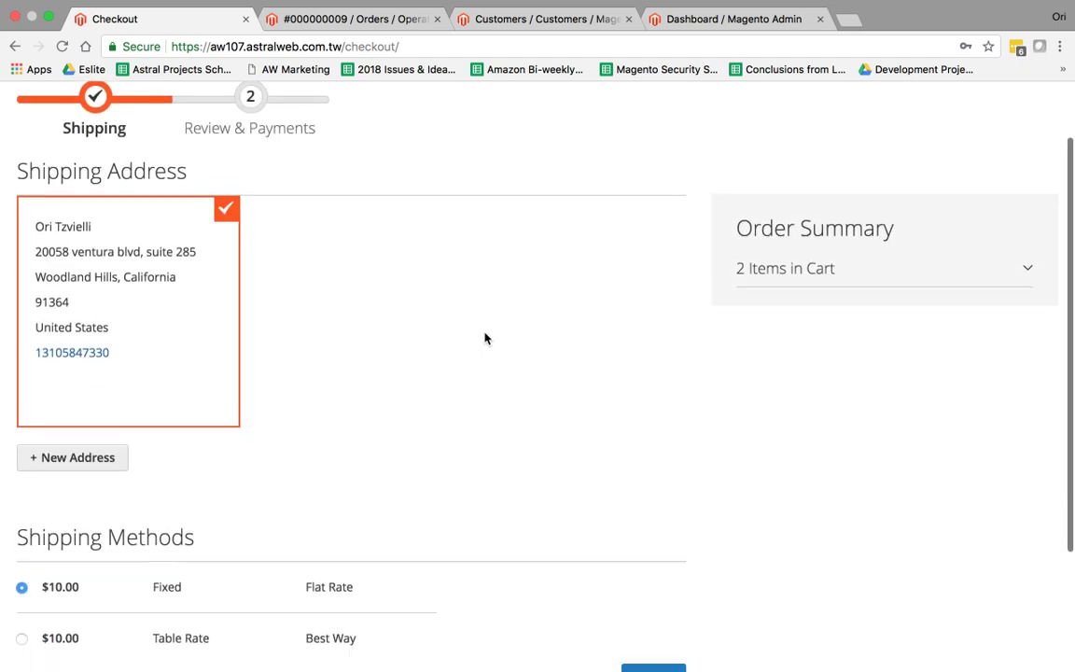
{"action": "scroll", "coordinate": [484, 338], "scroll_direction": "down", "scroll_amount": 3}
{"action": "left_click", "coordinate": [653, 515]}
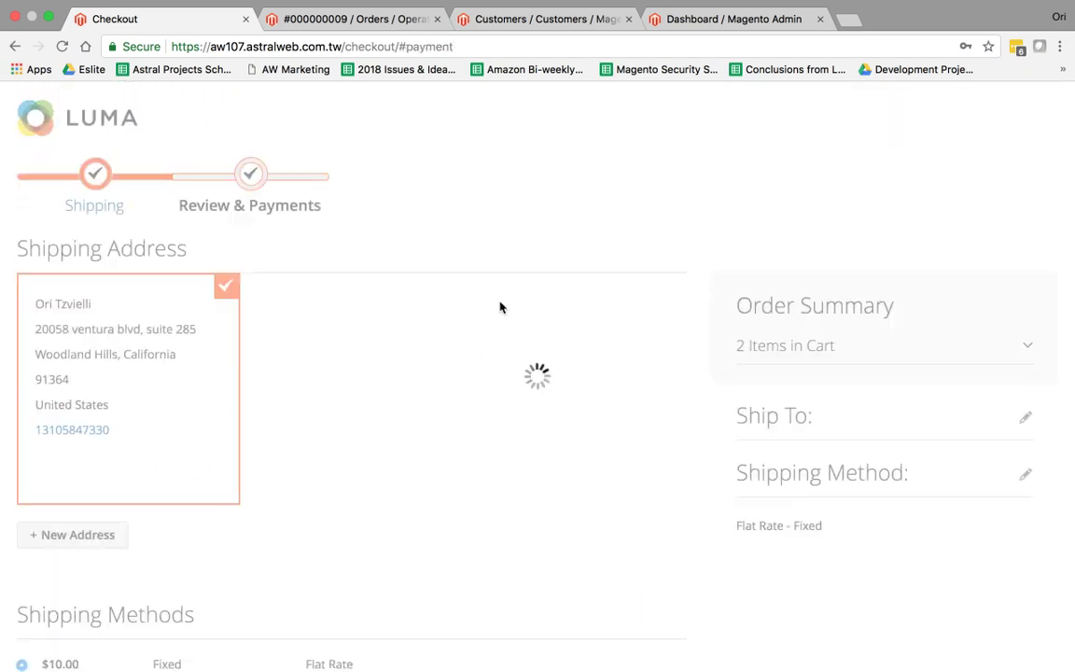
{"action": "scroll", "coordinate": [437, 370], "scroll_direction": "down", "scroll_amount": 3}
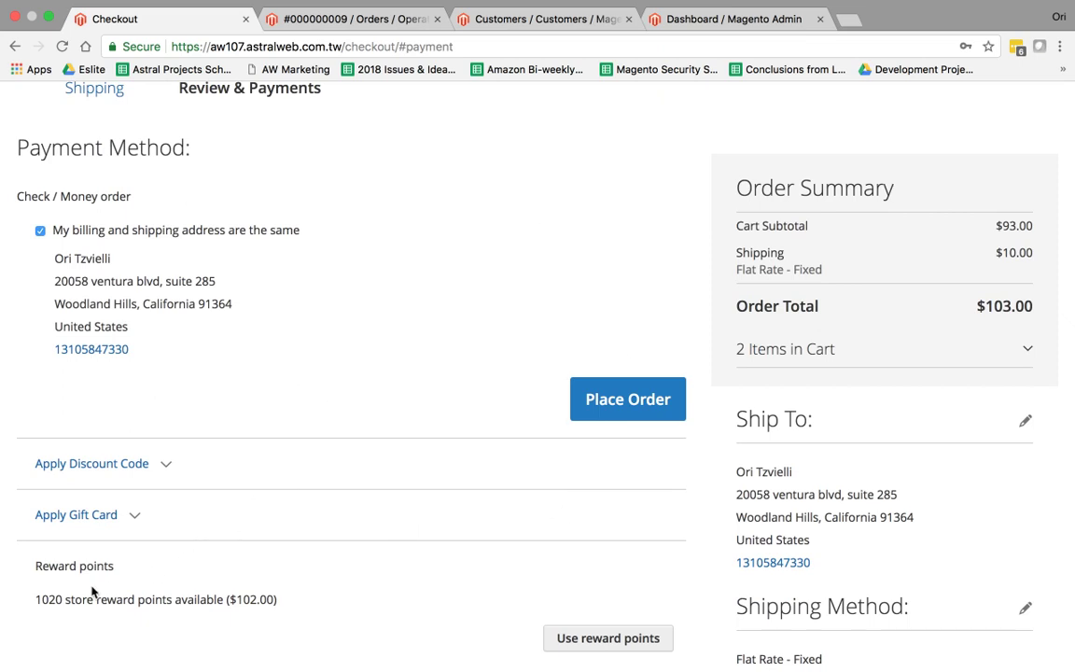
Apply the customer's available store reward points to the order in the payment step
{"action": "left_click_drag", "start_coordinate": [42, 600], "coordinate": [61, 600]}
{"action": "scroll", "coordinate": [305, 605], "scroll_direction": "down", "scroll_amount": 2}
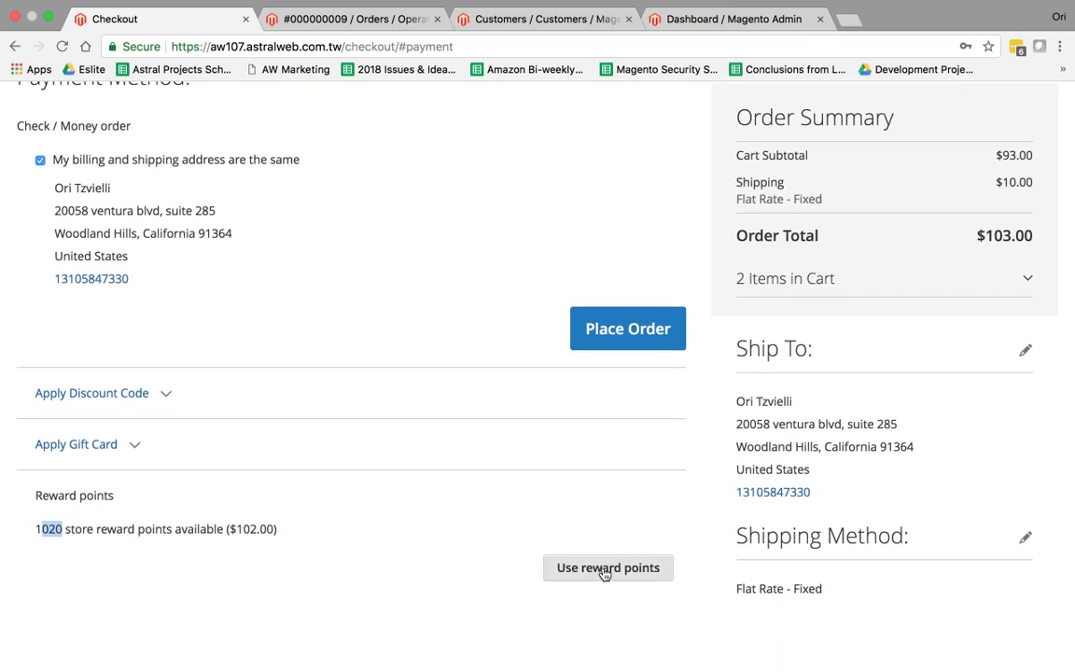
{"action": "left_click", "coordinate": [604, 571]}
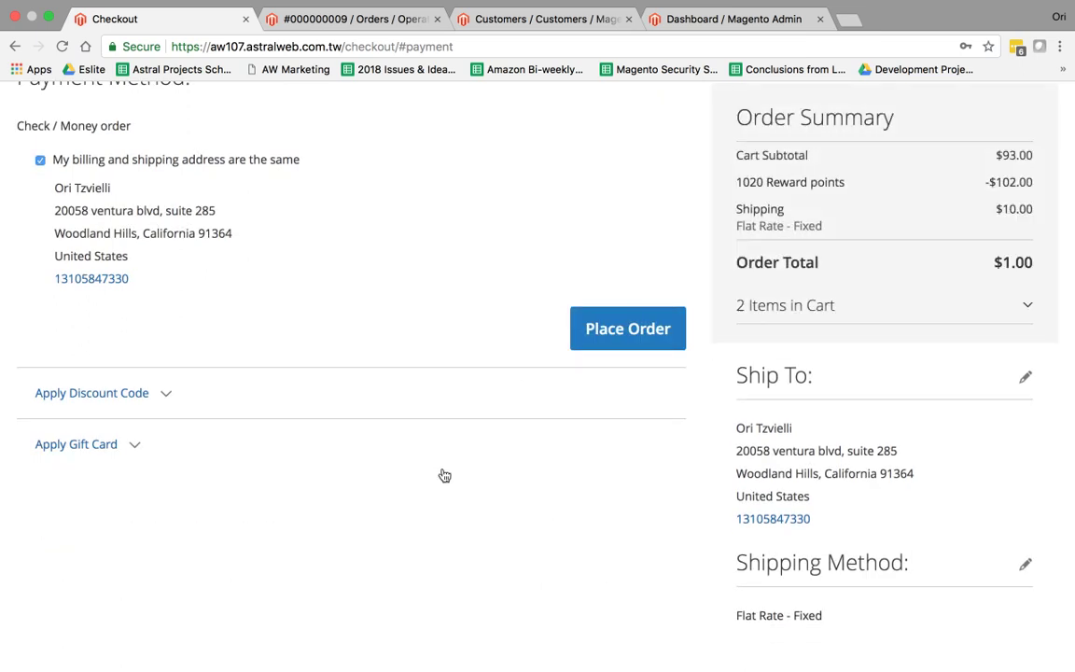
Review the order summary's reward points deduction and the resulting order total
{"action": "left_click_drag", "start_coordinate": [744, 182], "coordinate": [1032, 184]}
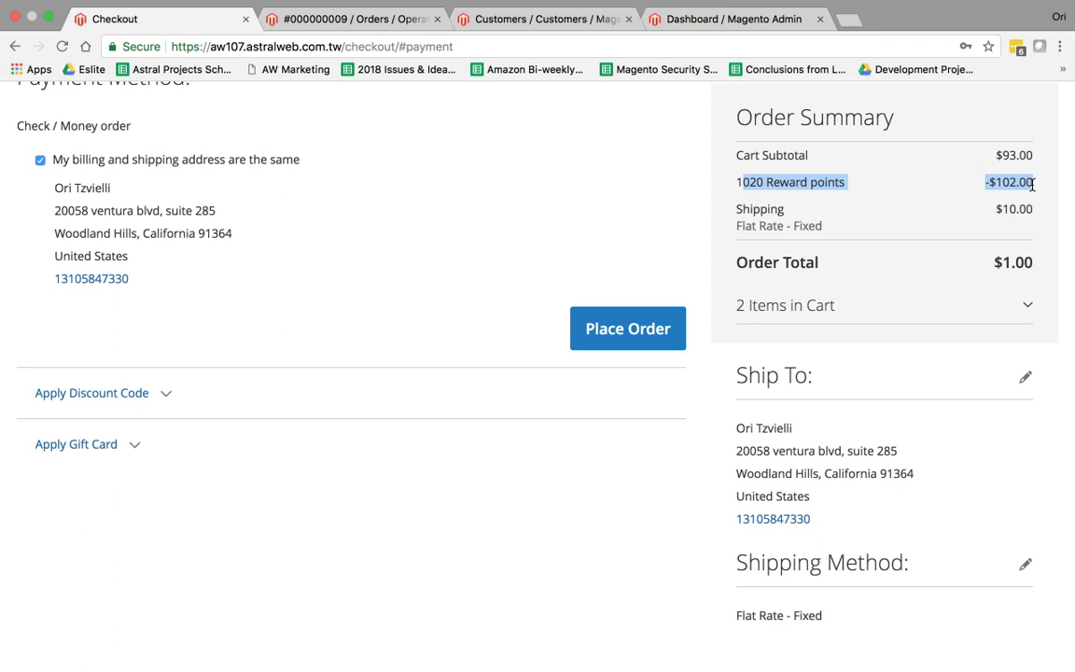
{"action": "left_click", "coordinate": [897, 207]}
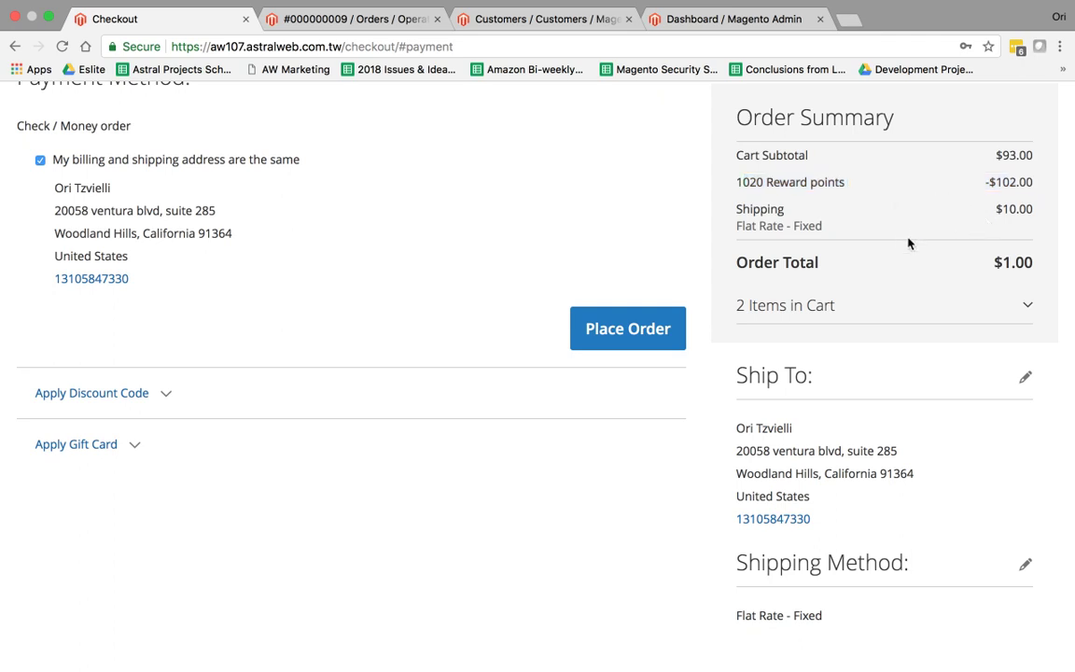
{"action": "left_click_drag", "start_coordinate": [774, 262], "coordinate": [1037, 262]}
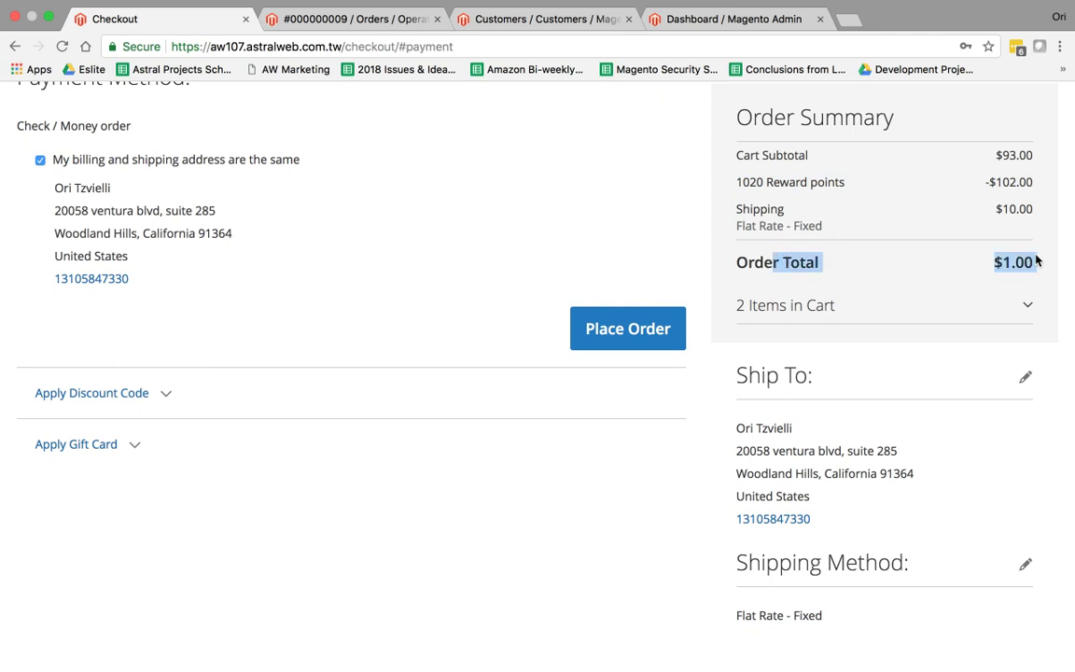
{"action": "left_click", "coordinate": [1037, 262]}
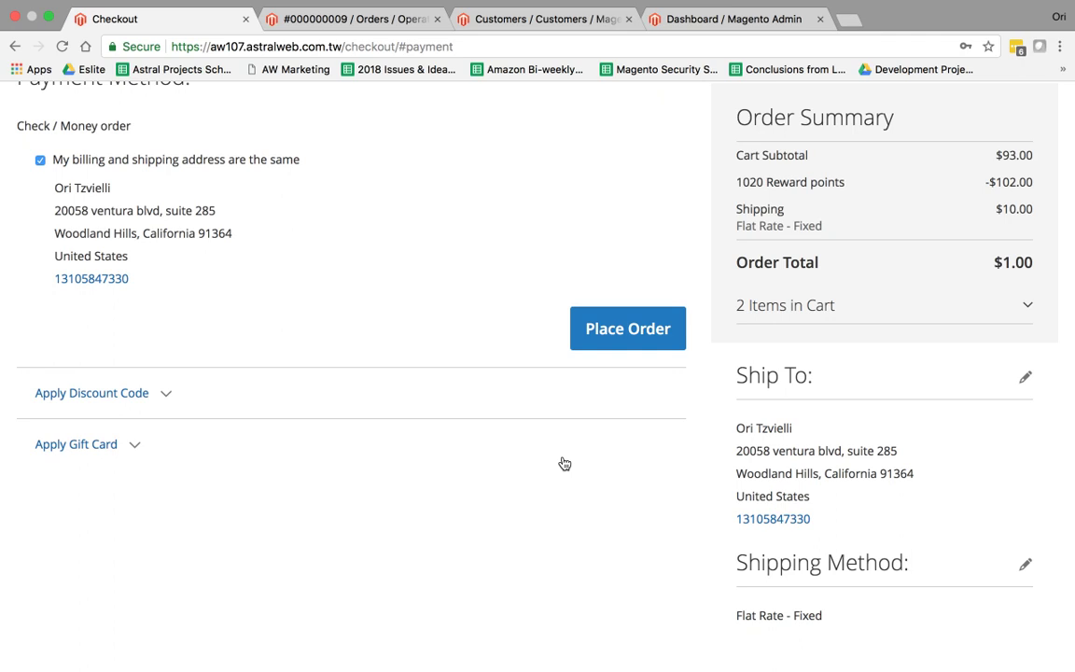
{"action": "scroll", "coordinate": [455, 420], "scroll_direction": "up", "scroll_amount": 4}
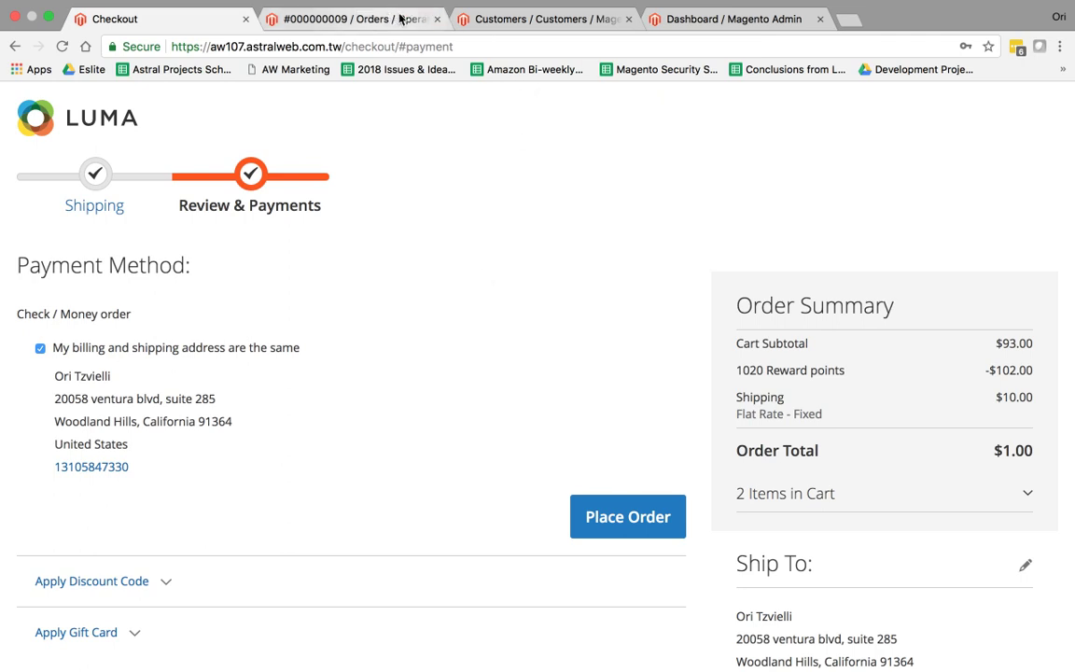
Switch to the Magento admin, open the store configuration and expand the Customers group of settings
{"action": "left_click", "coordinate": [495, 16]}
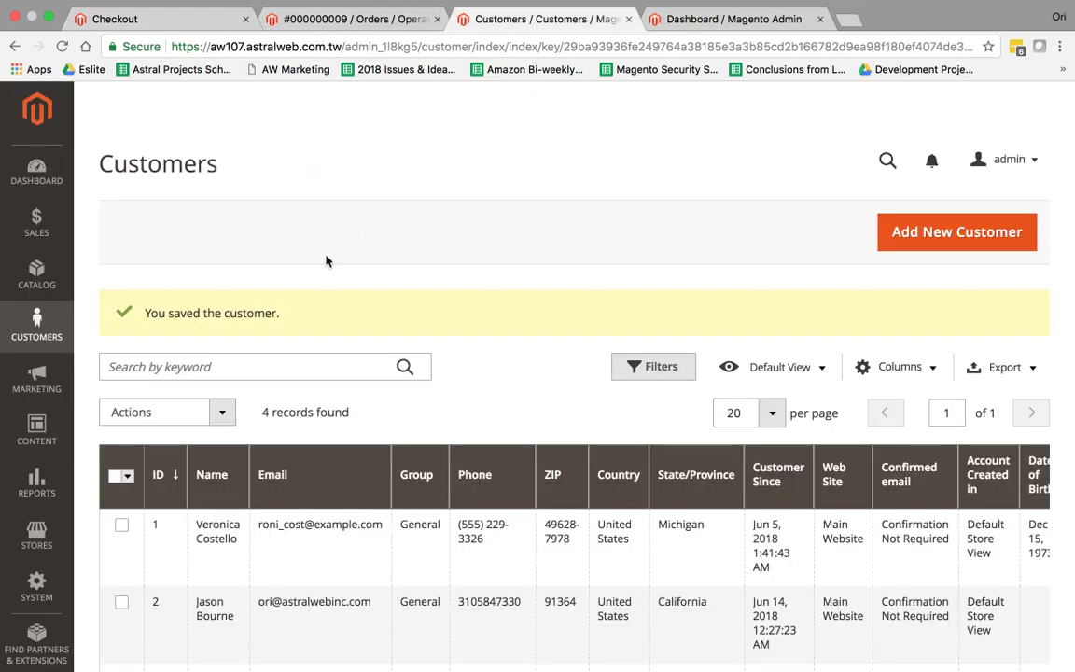
{"action": "left_click", "coordinate": [45, 541]}
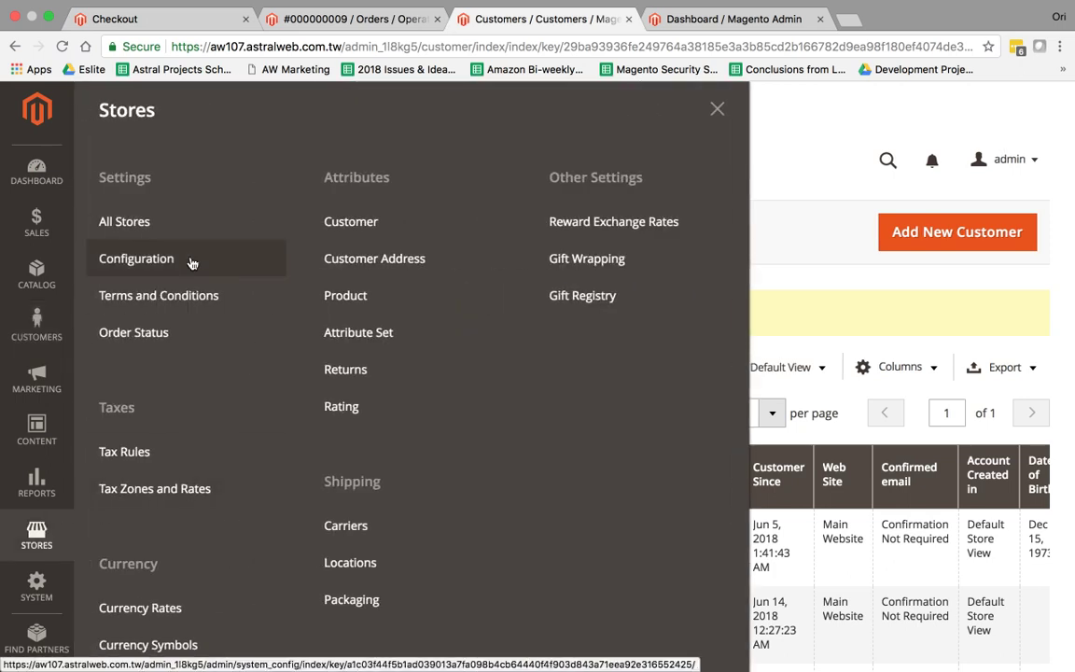
{"action": "left_click", "coordinate": [191, 261]}
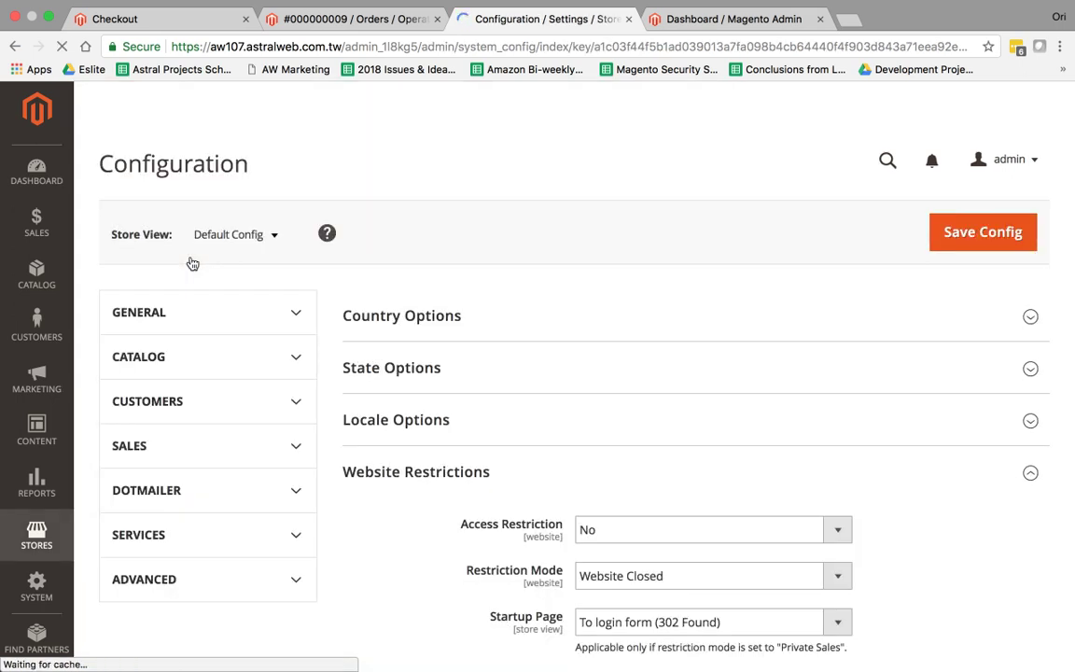
{"action": "left_click", "coordinate": [301, 317]}
{"action": "scroll", "coordinate": [298, 449], "scroll_direction": "down", "scroll_amount": 1}
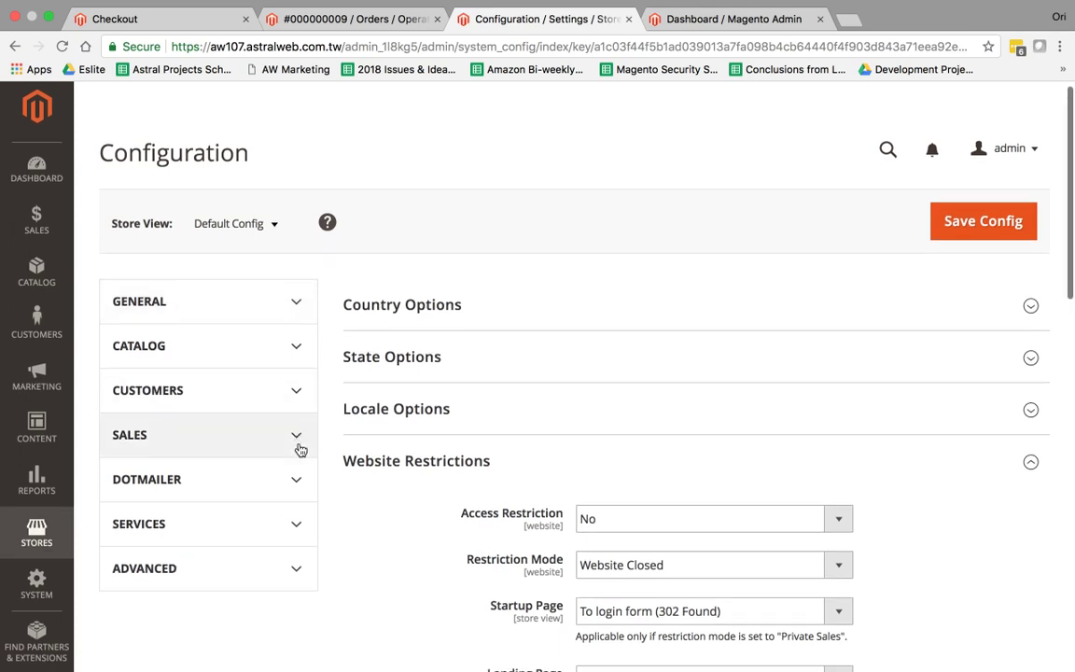
{"action": "left_click", "coordinate": [293, 367]}
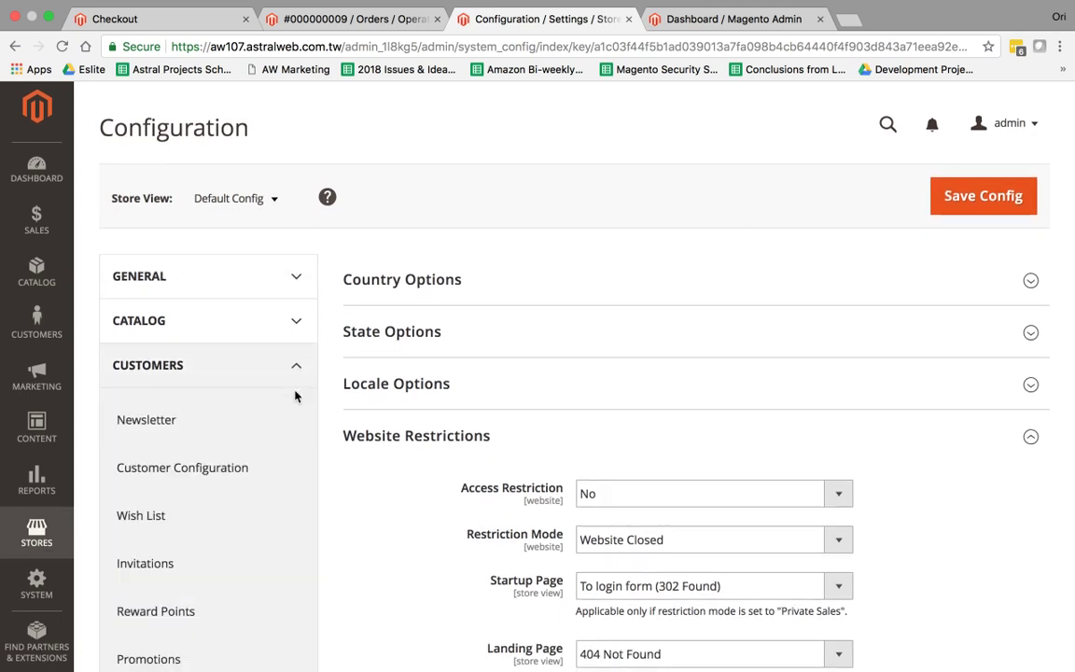
Open Customer Configuration and look through its option sections and the neighbouring customer settings pages
{"action": "left_click", "coordinate": [271, 470]}
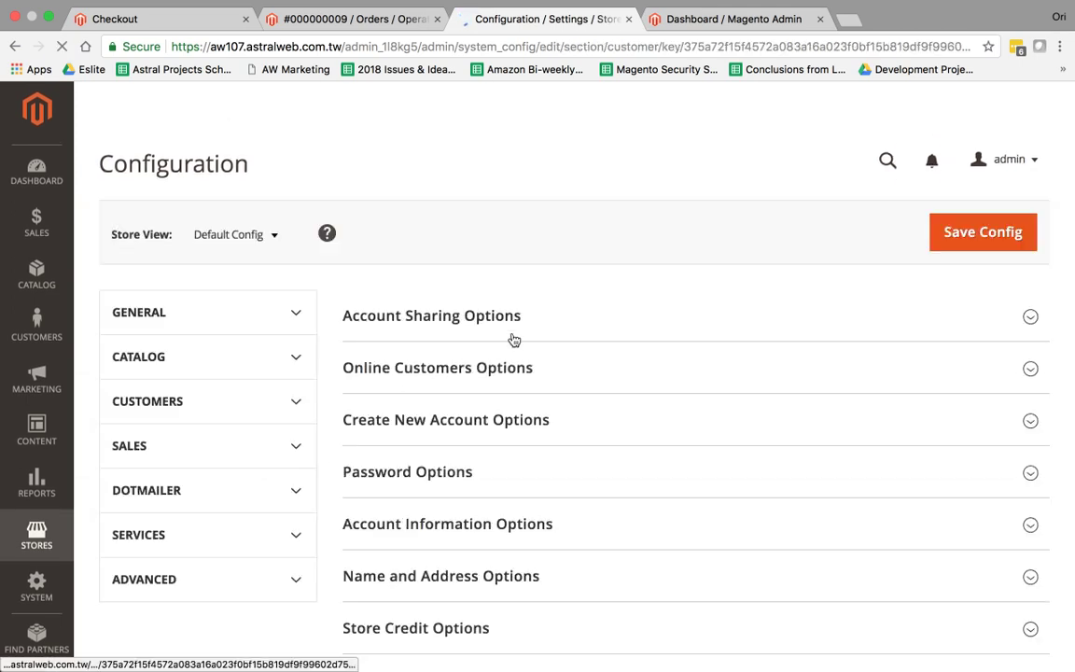
{"action": "scroll", "coordinate": [530, 332], "scroll_direction": "down", "scroll_amount": 4}
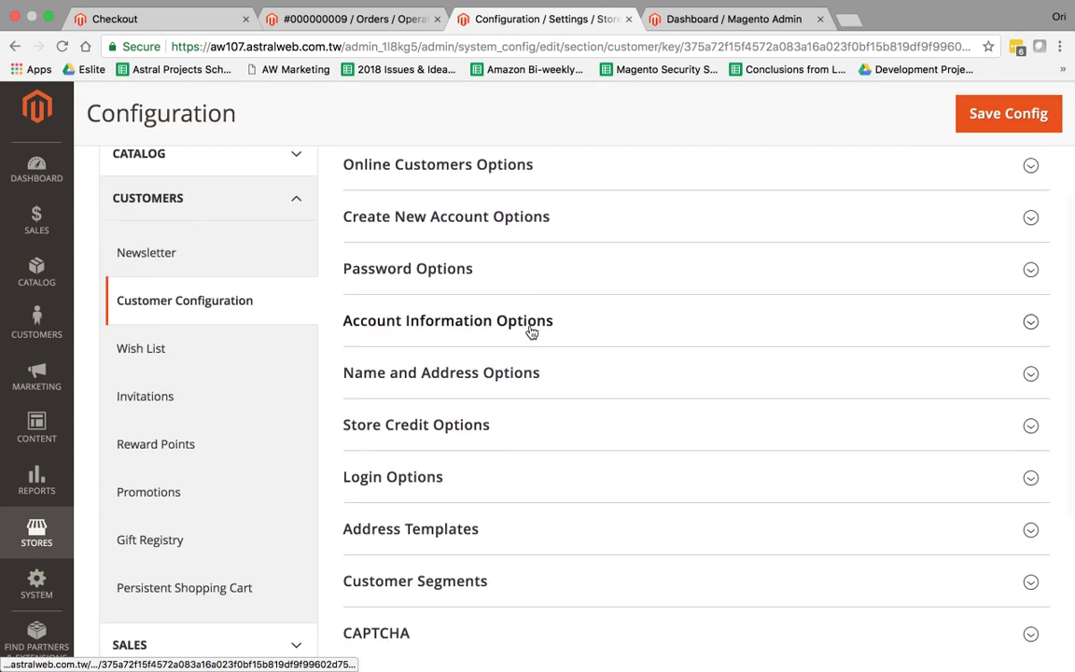
{"action": "scroll", "coordinate": [531, 332], "scroll_direction": "down", "scroll_amount": 3}
{"action": "scroll", "coordinate": [531, 333], "scroll_direction": "up", "scroll_amount": 3}
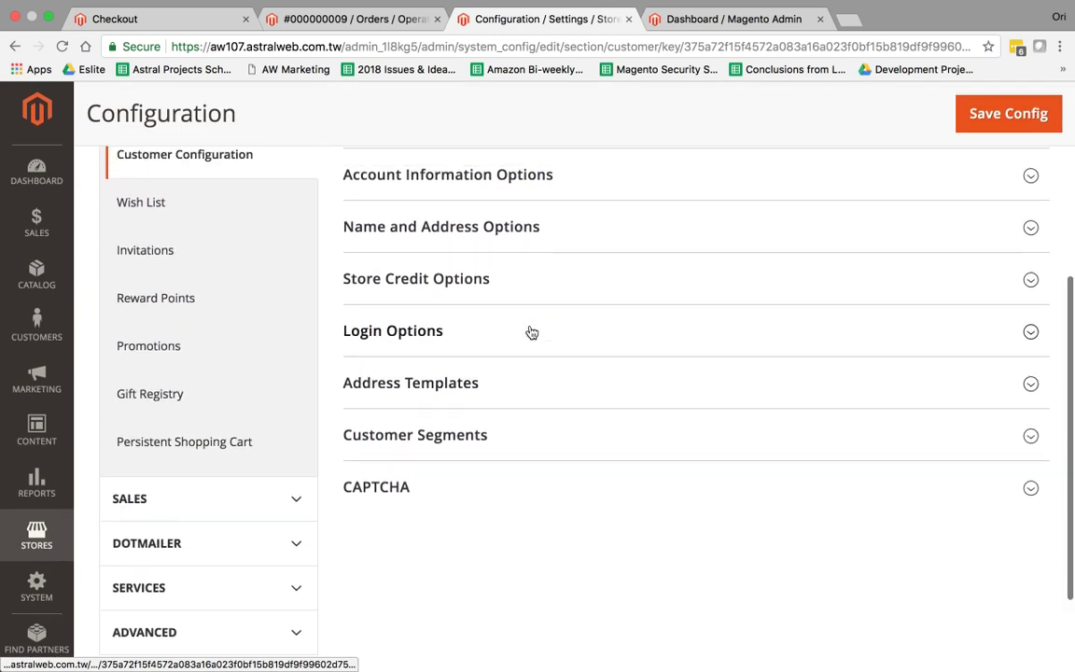
{"action": "scroll", "coordinate": [392, 308], "scroll_direction": "up", "scroll_amount": 1}
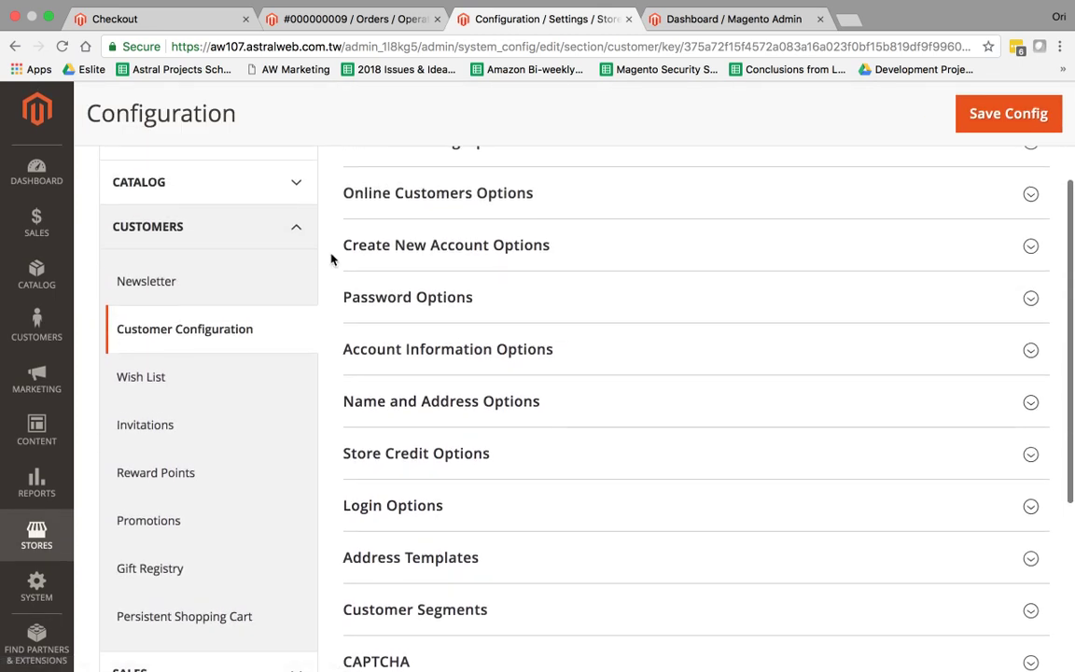
{"action": "scroll", "coordinate": [224, 336], "scroll_direction": "down", "scroll_amount": 1}
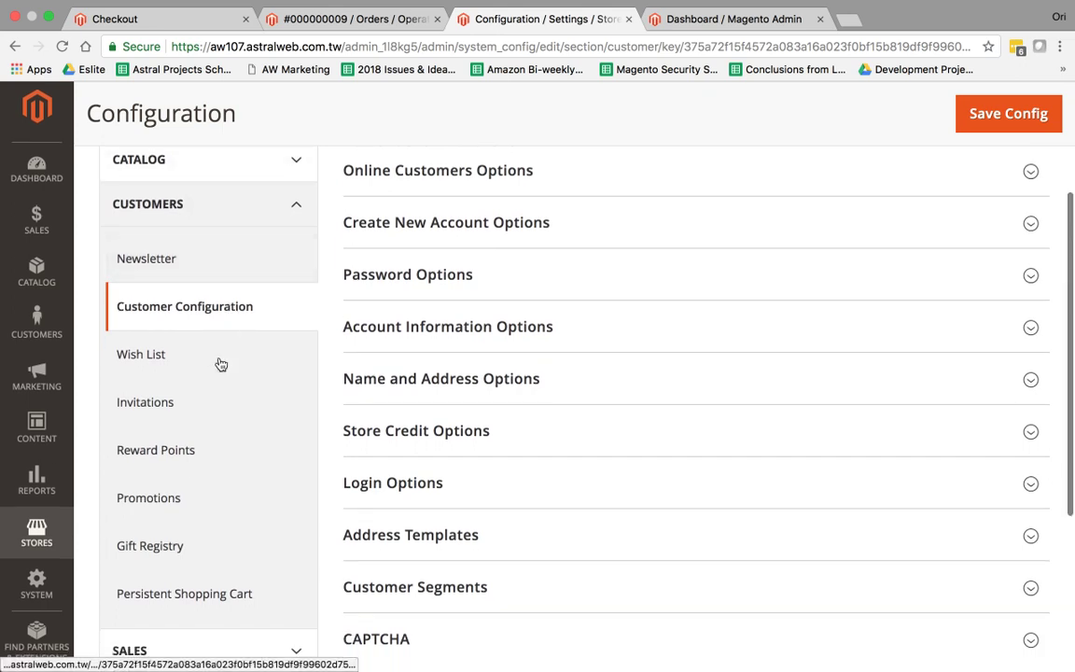
Open the Reward Points configuration and examine the settings that enable reward points globally and on the storefront
{"action": "left_click", "coordinate": [194, 445]}
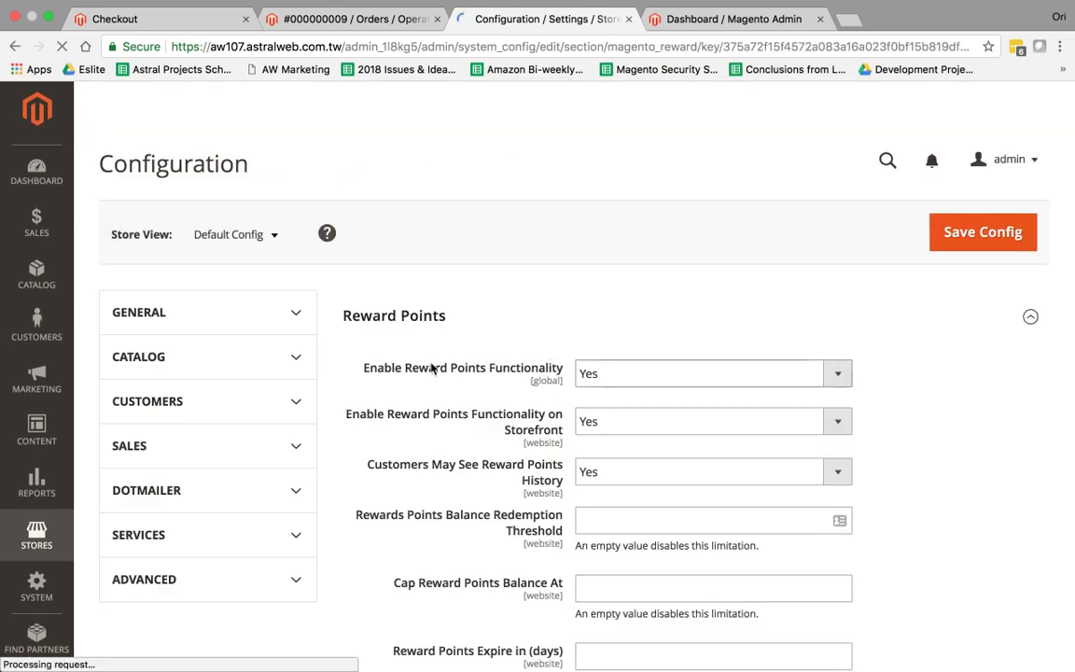
{"action": "left_click_drag", "start_coordinate": [370, 368], "coordinate": [550, 371]}
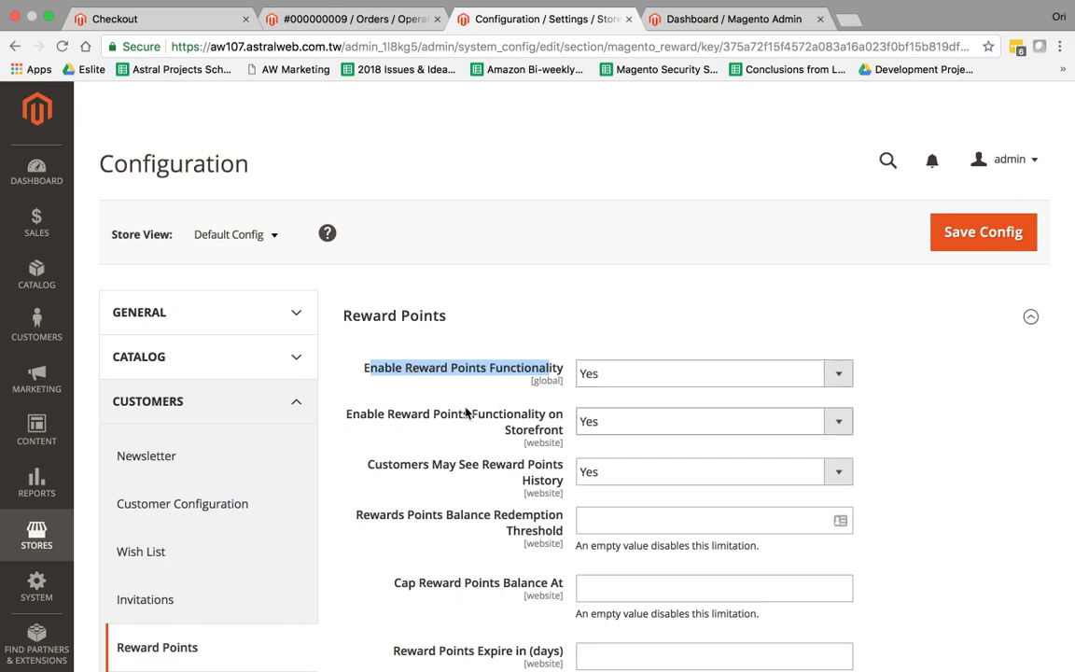
{"action": "left_click_drag", "start_coordinate": [376, 414], "coordinate": [562, 439]}
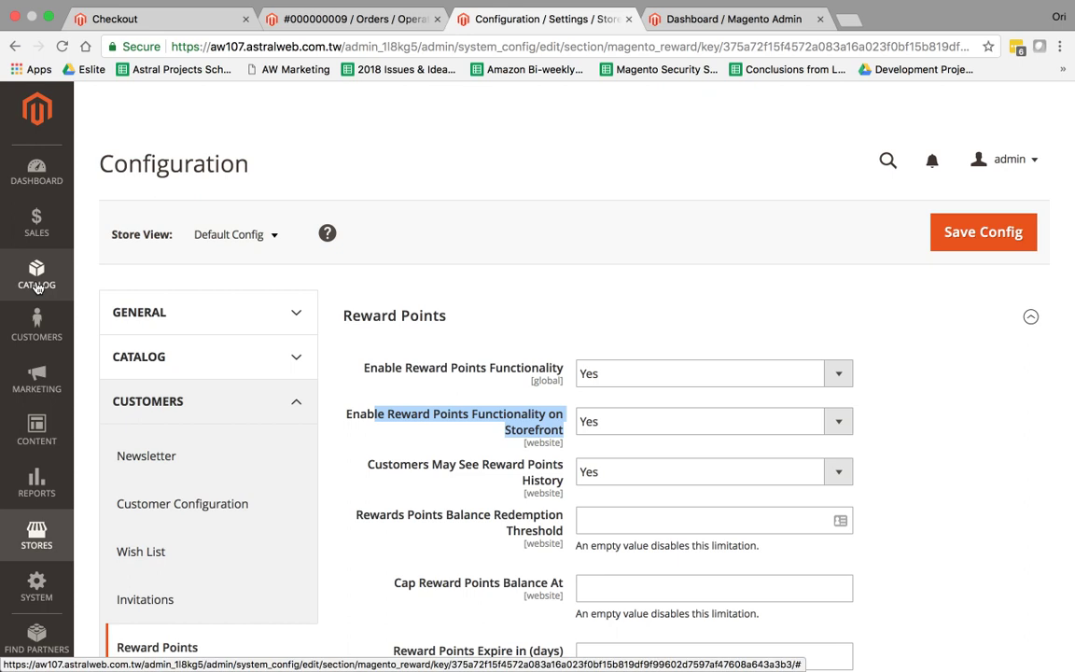
View the sales orders list and go from there to the store's Reward Exchange Rates page
{"action": "left_click", "coordinate": [35, 213]}
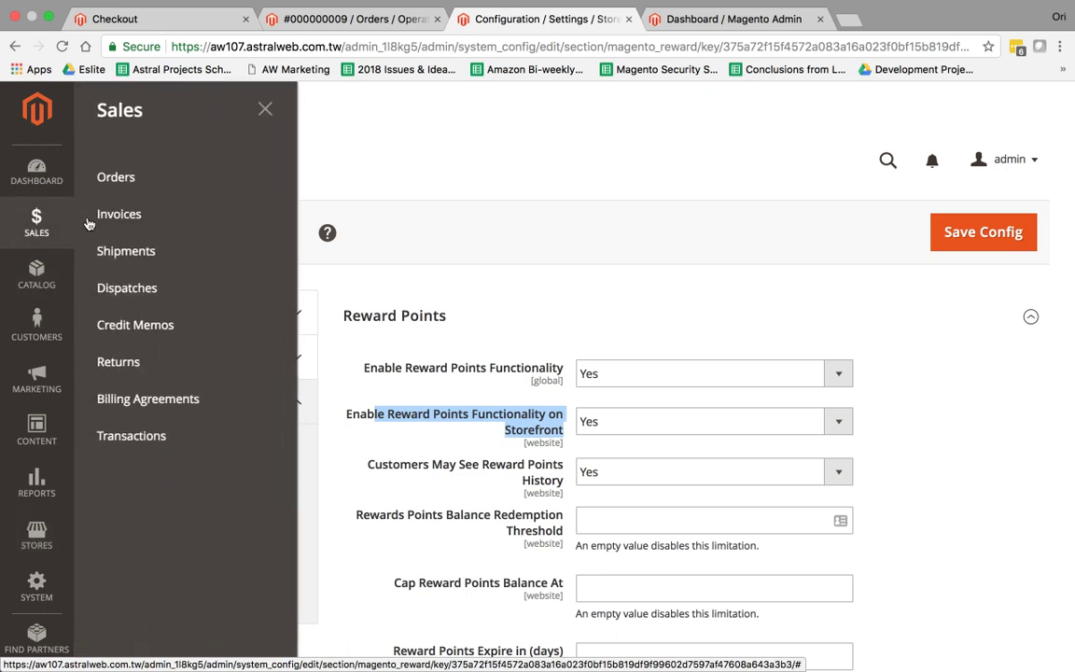
{"action": "left_click", "coordinate": [191, 178]}
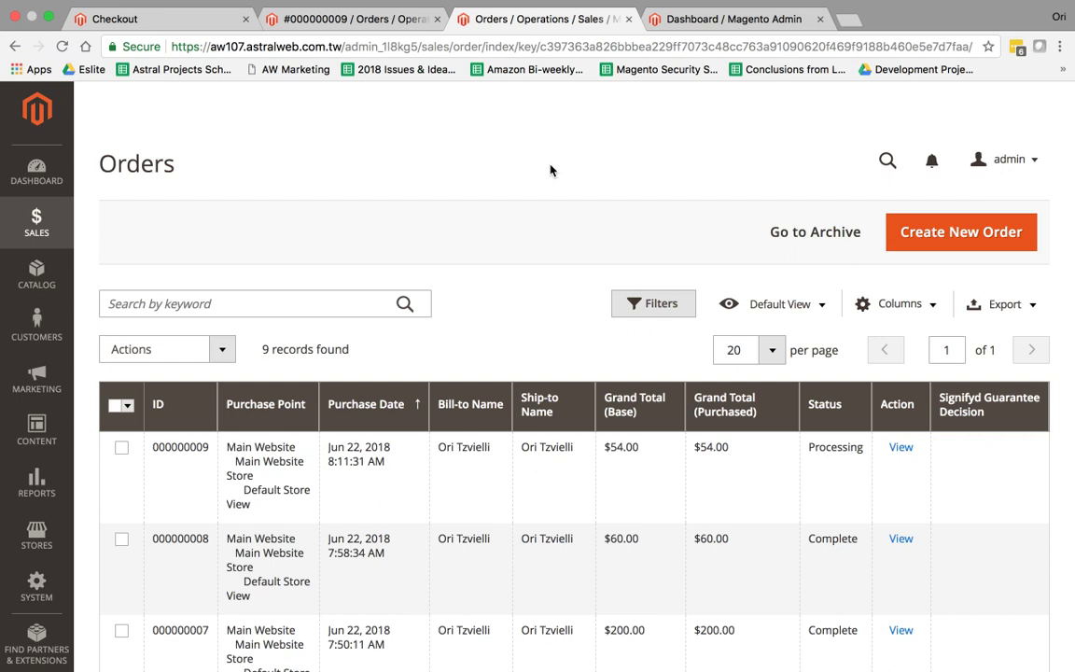
{"action": "left_click", "coordinate": [45, 549]}
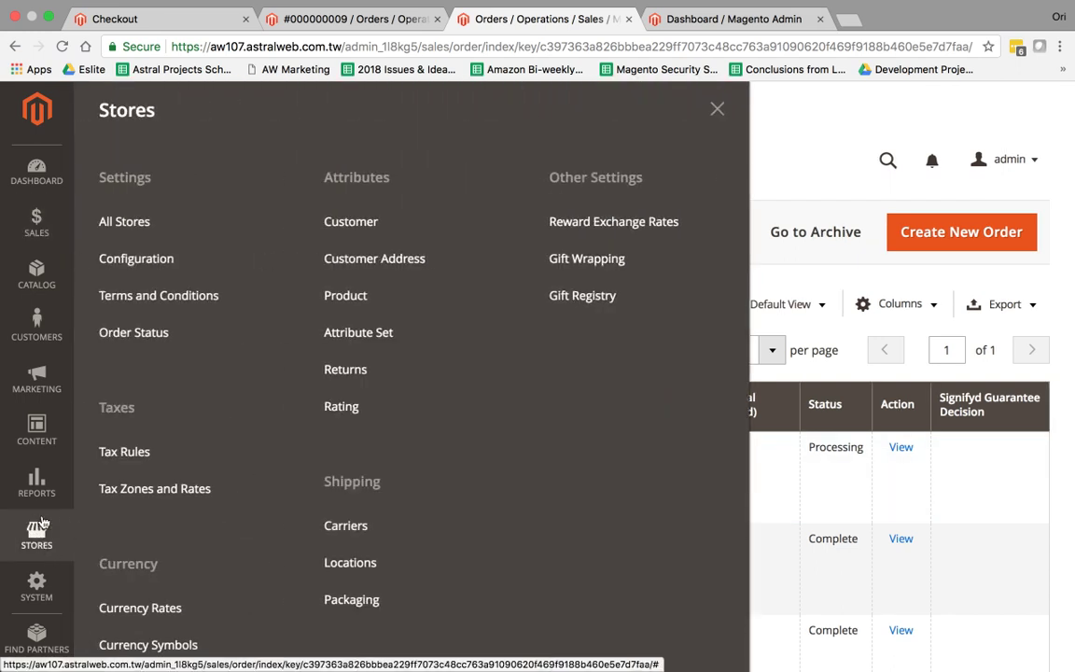
{"action": "left_click", "coordinate": [695, 232]}
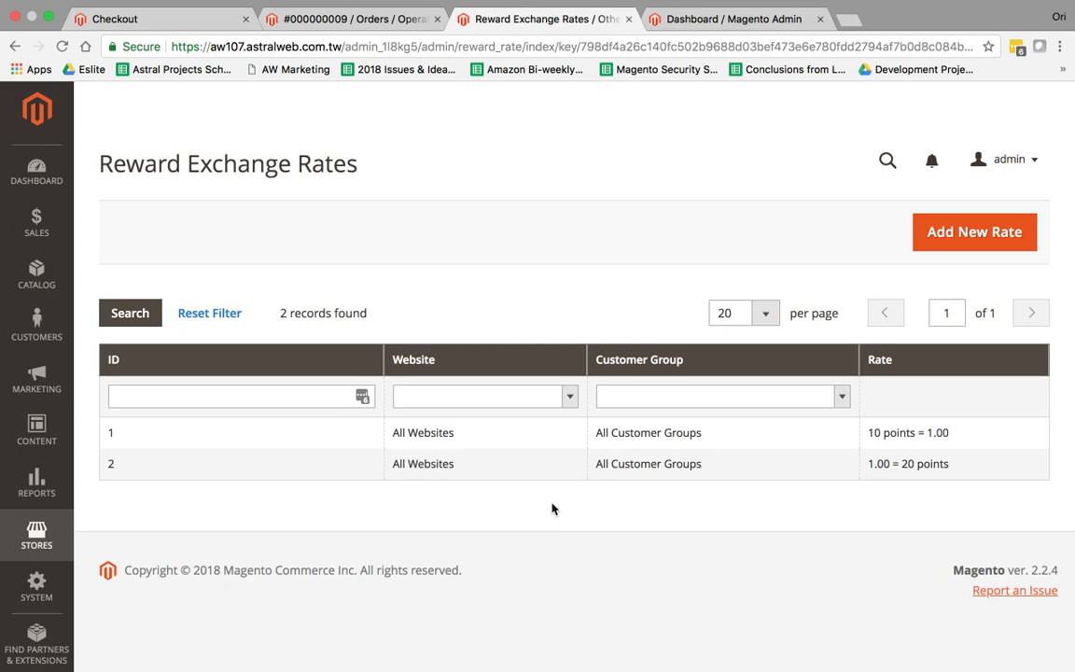
Start a new reward exchange rate for All Websites and All Customer Groups with the direction Points to Currency
{"action": "left_click", "coordinate": [969, 234]}
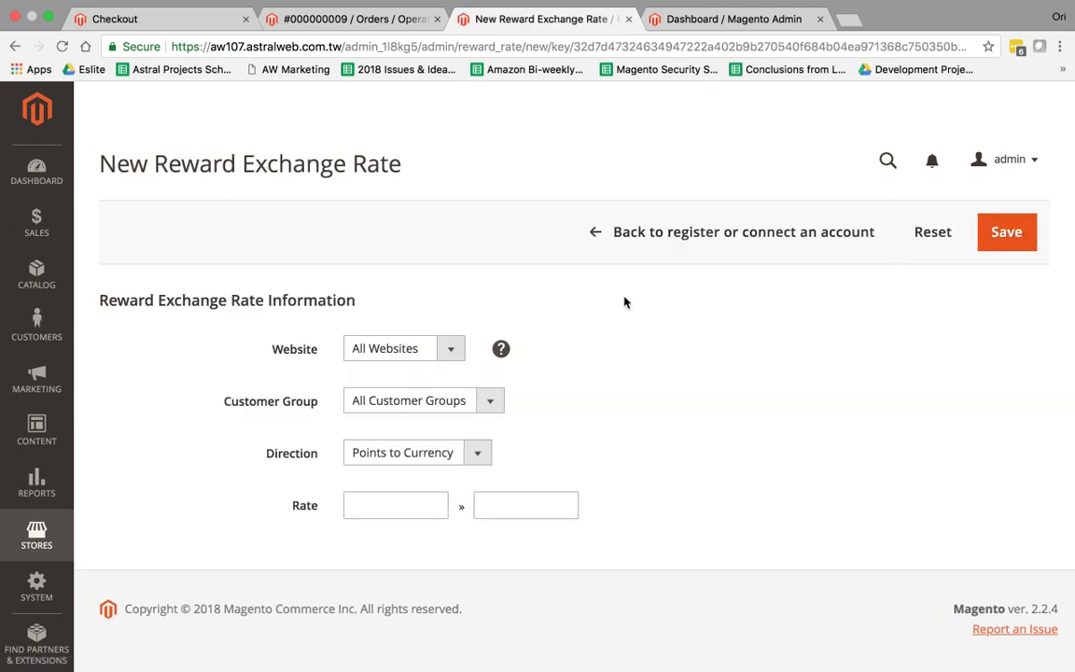
{"action": "left_click", "coordinate": [452, 357]}
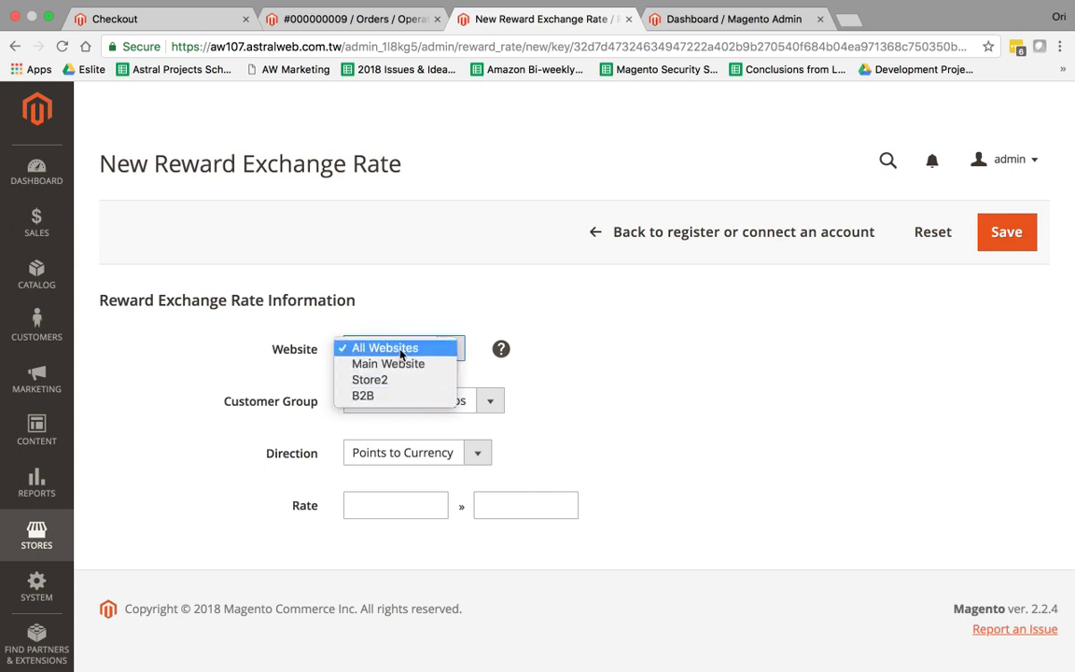
{"action": "left_click", "coordinate": [402, 348]}
{"action": "left_click", "coordinate": [438, 397]}
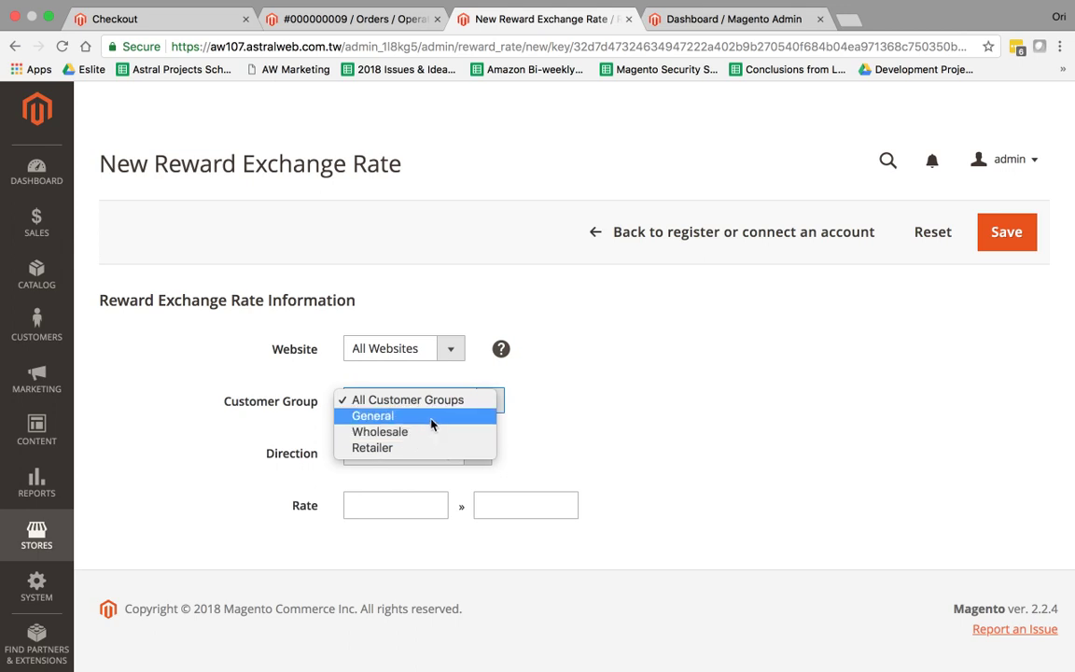
{"action": "left_click", "coordinate": [621, 387]}
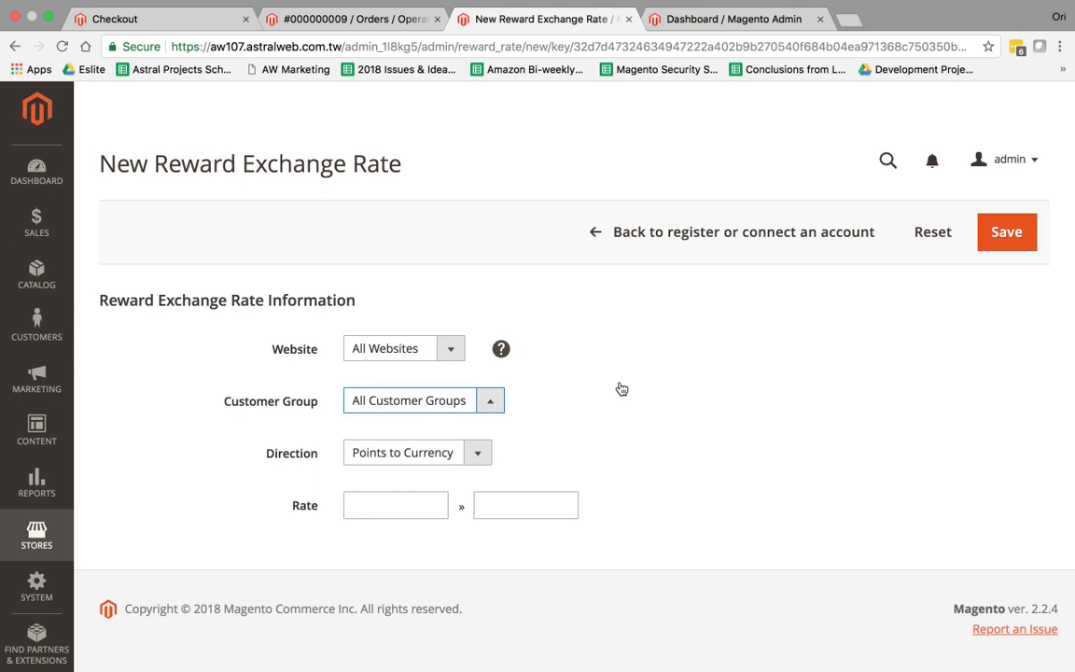
{"action": "left_click", "coordinate": [485, 454]}
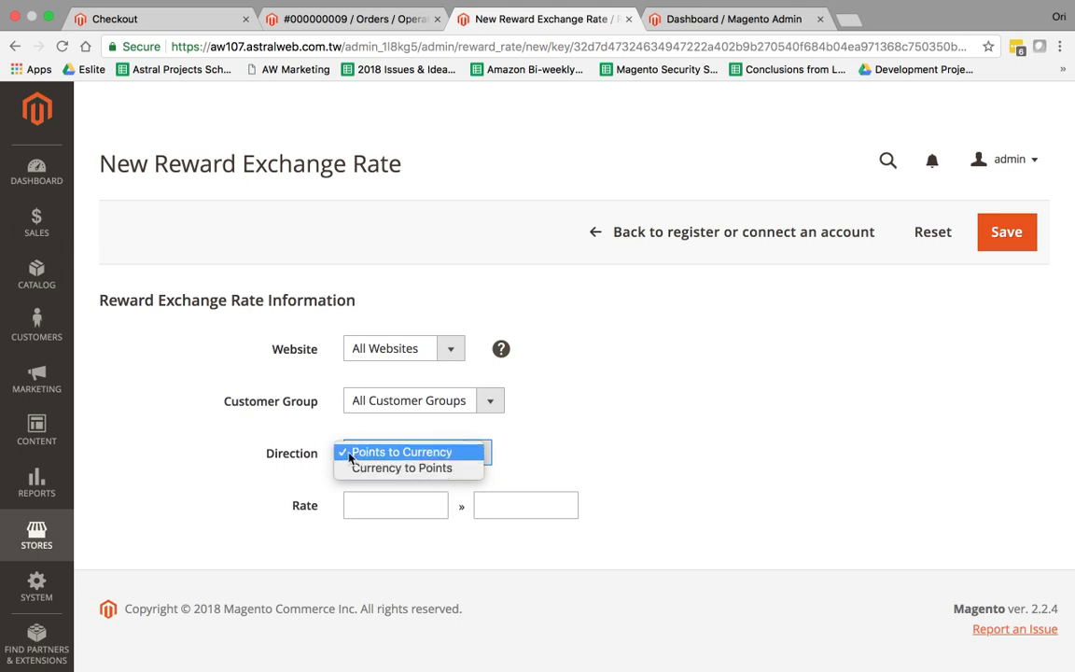
{"action": "left_click", "coordinate": [457, 458]}
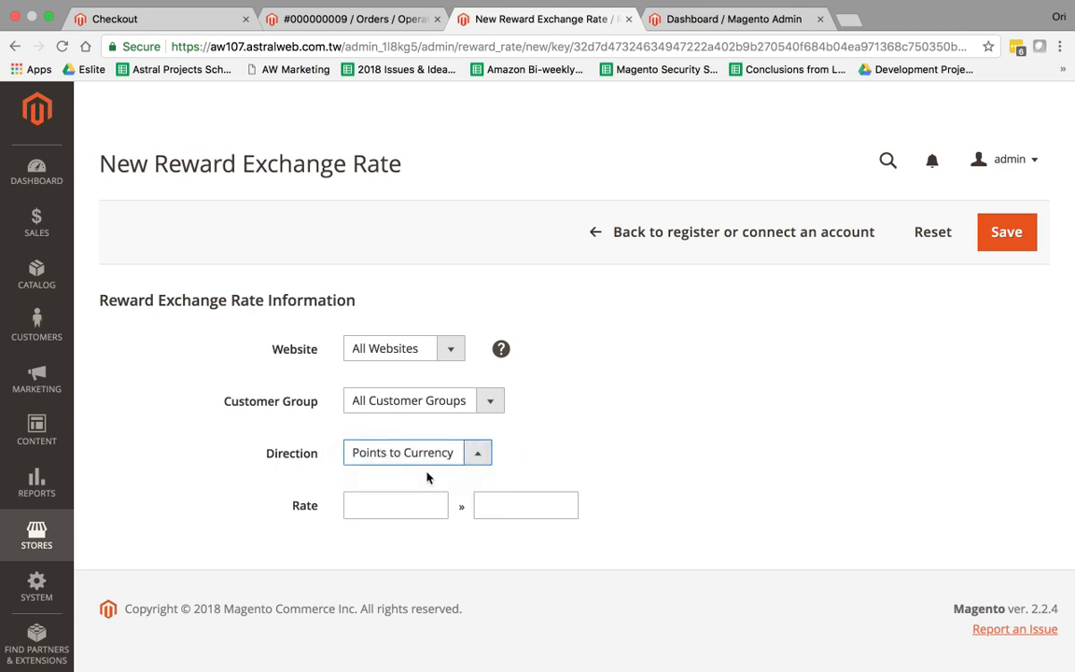
{"action": "left_click", "coordinate": [414, 452]}
{"action": "left_click", "coordinate": [407, 451]}
Enter a rate of 100 points to 5 in currency and return to the exchange rates list
{"action": "left_click", "coordinate": [405, 499]}
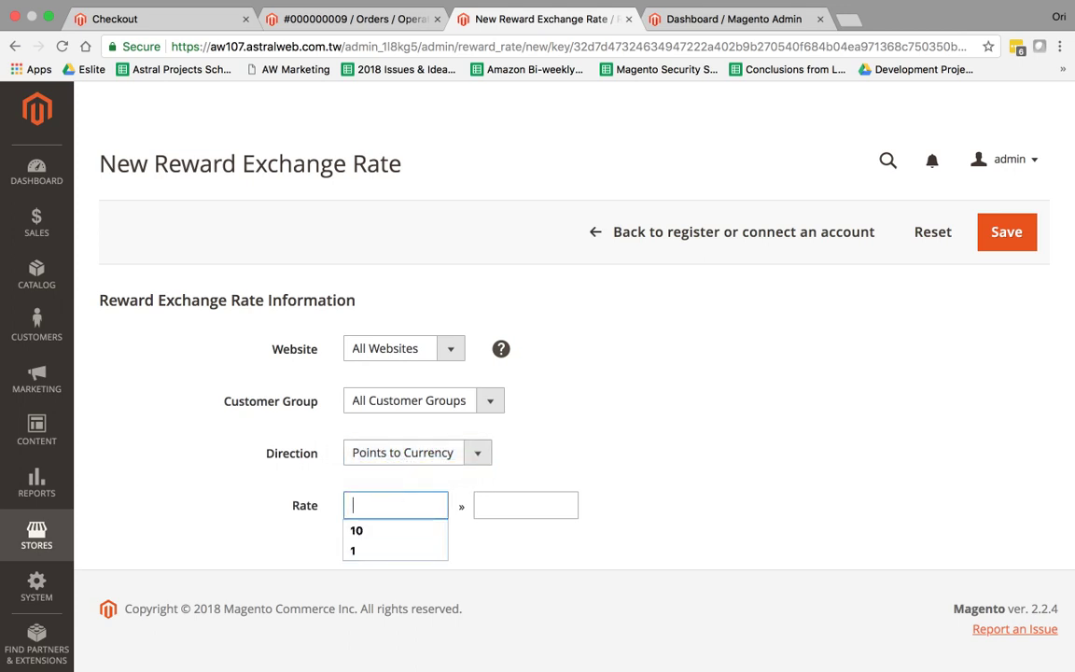
{"action": "type", "text": "100"}
{"action": "left_click", "coordinate": [532, 505]}
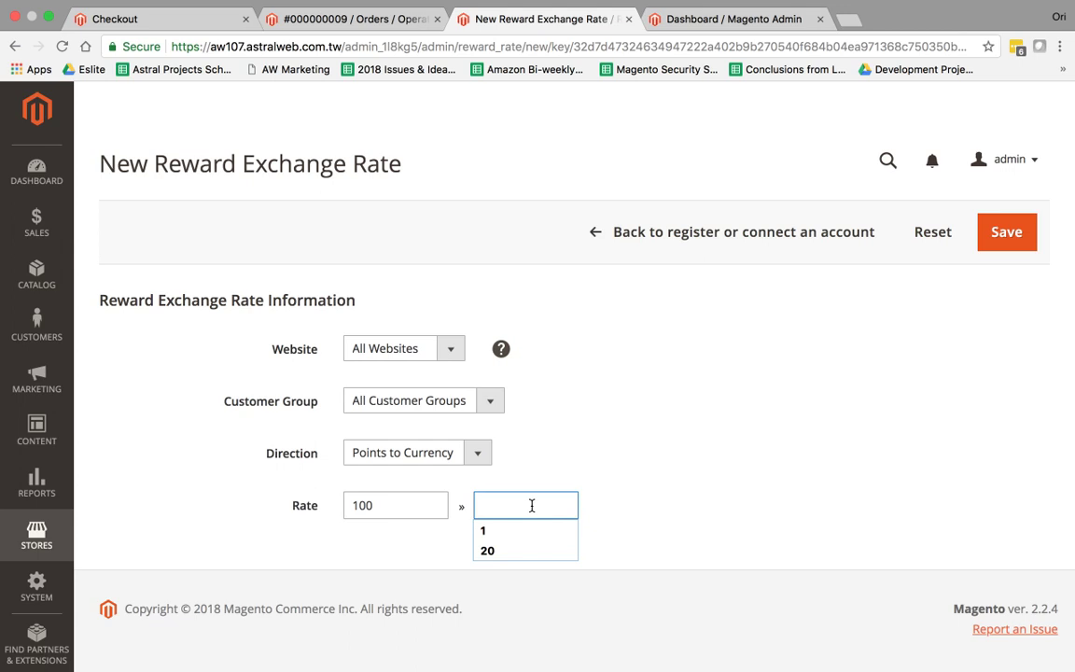
{"action": "type", "text": "5"}
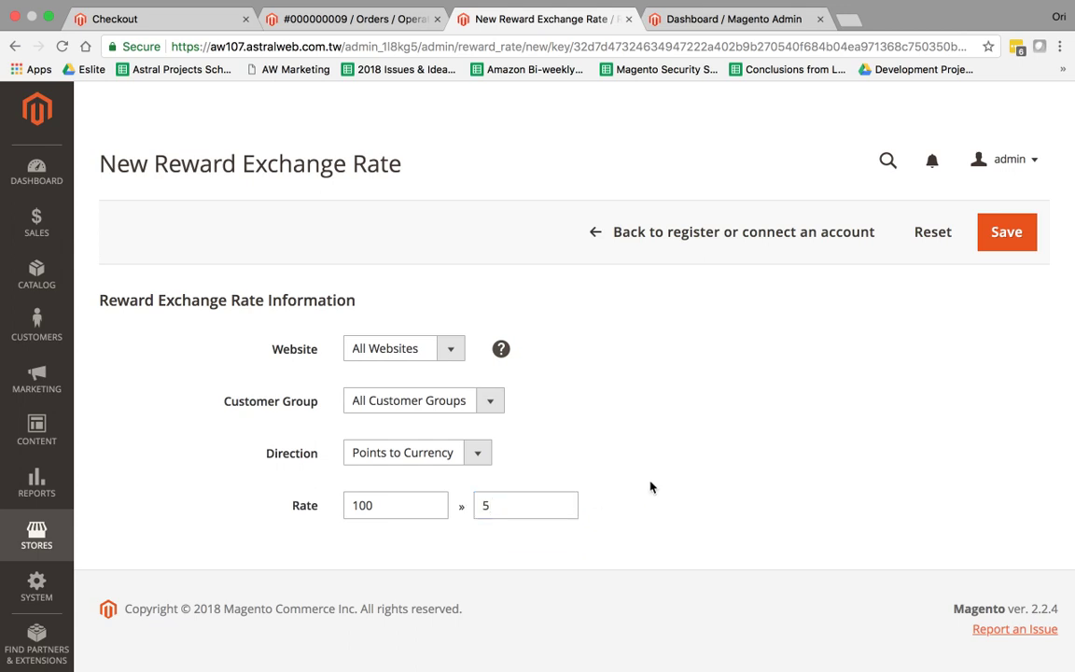
{"action": "left_click", "coordinate": [998, 231]}
{"action": "left_click", "coordinate": [597, 232]}
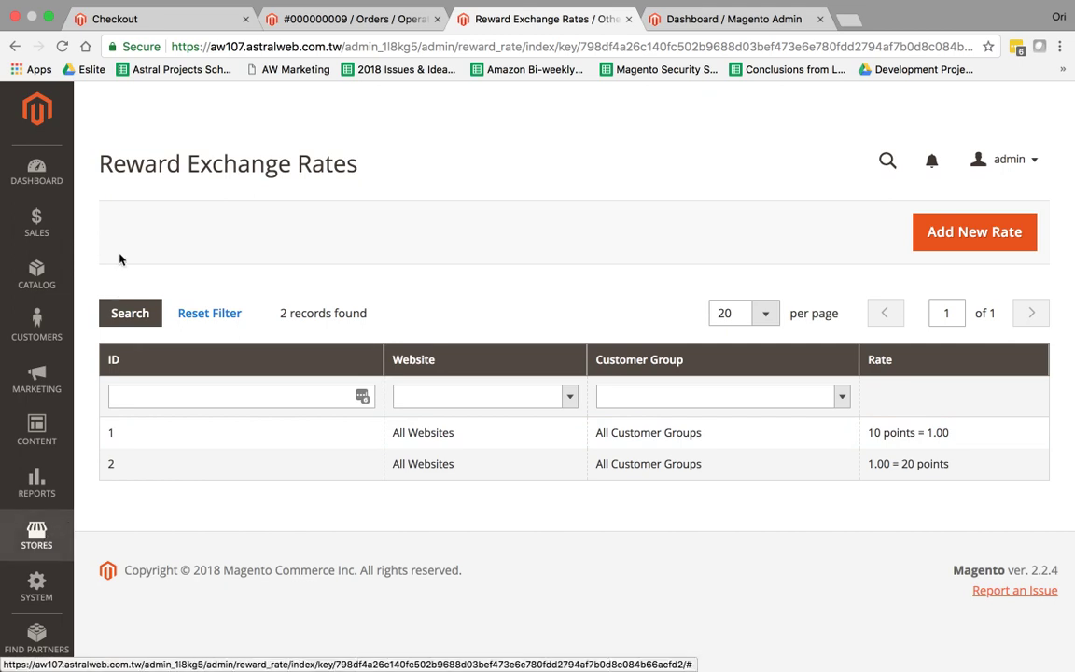
Open the record of the customer shown on the checkout page from the list of all customers
{"action": "left_click", "coordinate": [64, 272]}
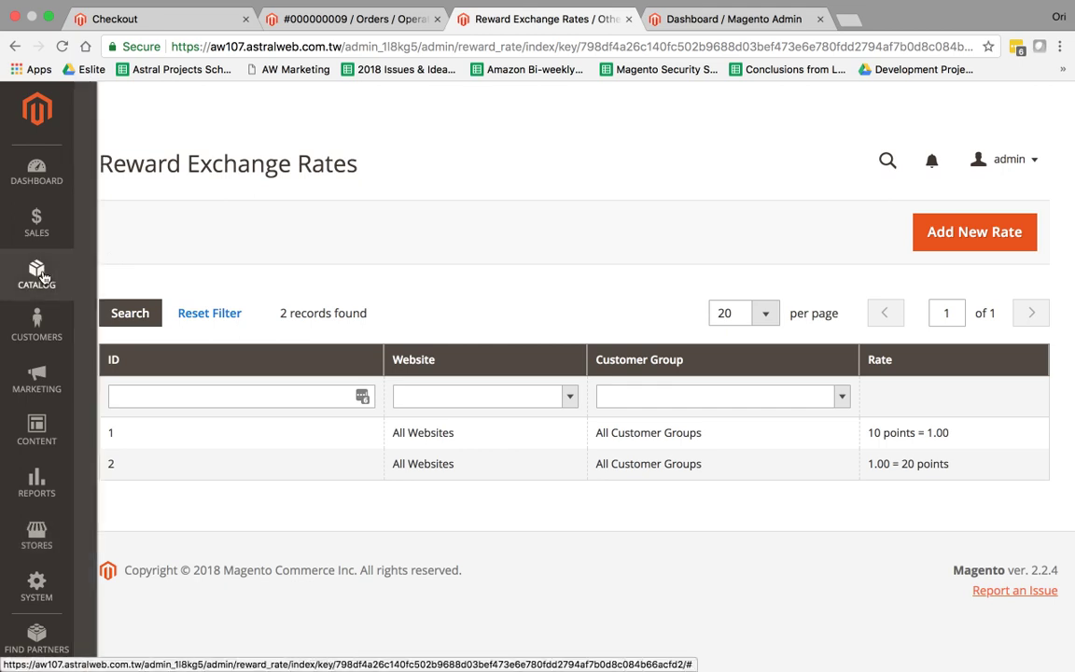
{"action": "left_click", "coordinate": [34, 338]}
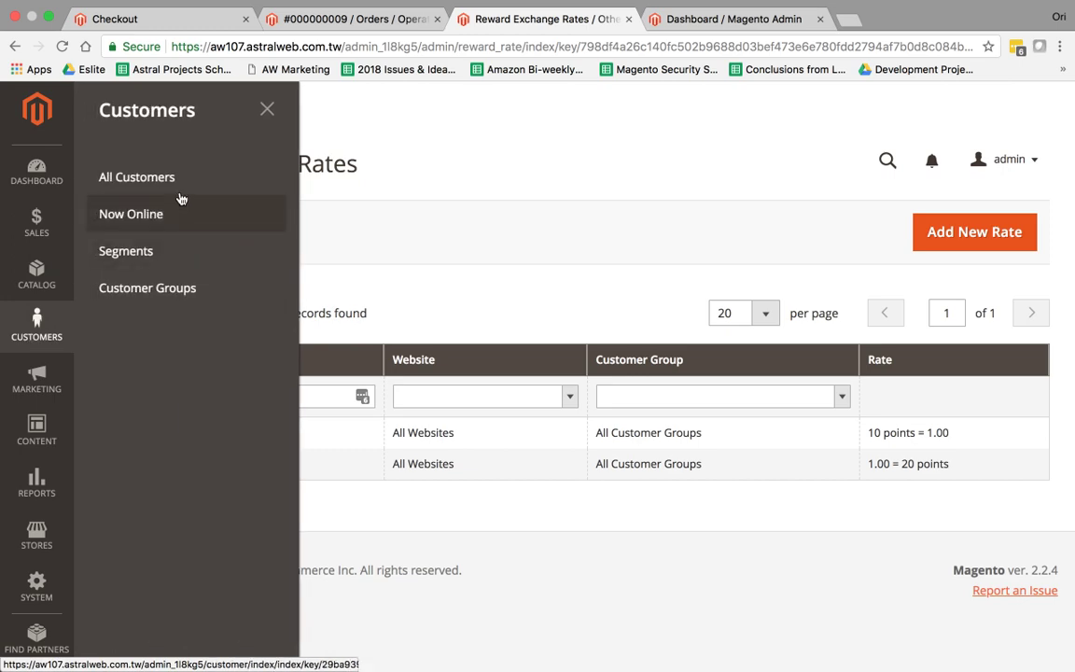
{"action": "left_click", "coordinate": [180, 180]}
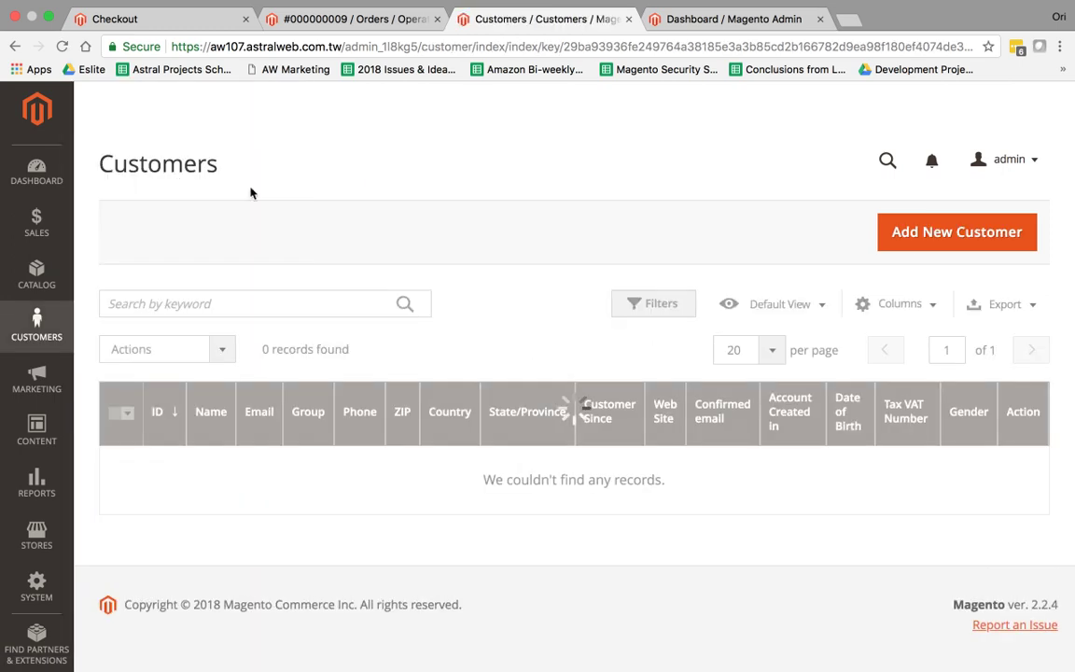
{"action": "scroll", "coordinate": [541, 313], "scroll_direction": "down", "scroll_amount": 2}
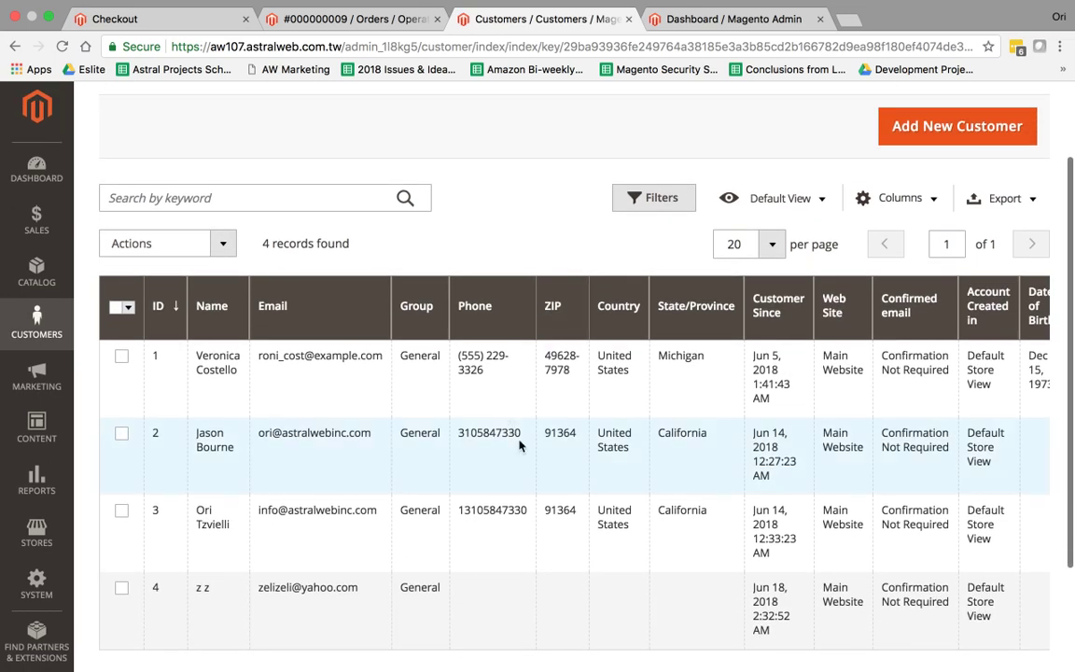
{"action": "scroll", "coordinate": [602, 530], "scroll_direction": "right", "scroll_amount": 4}
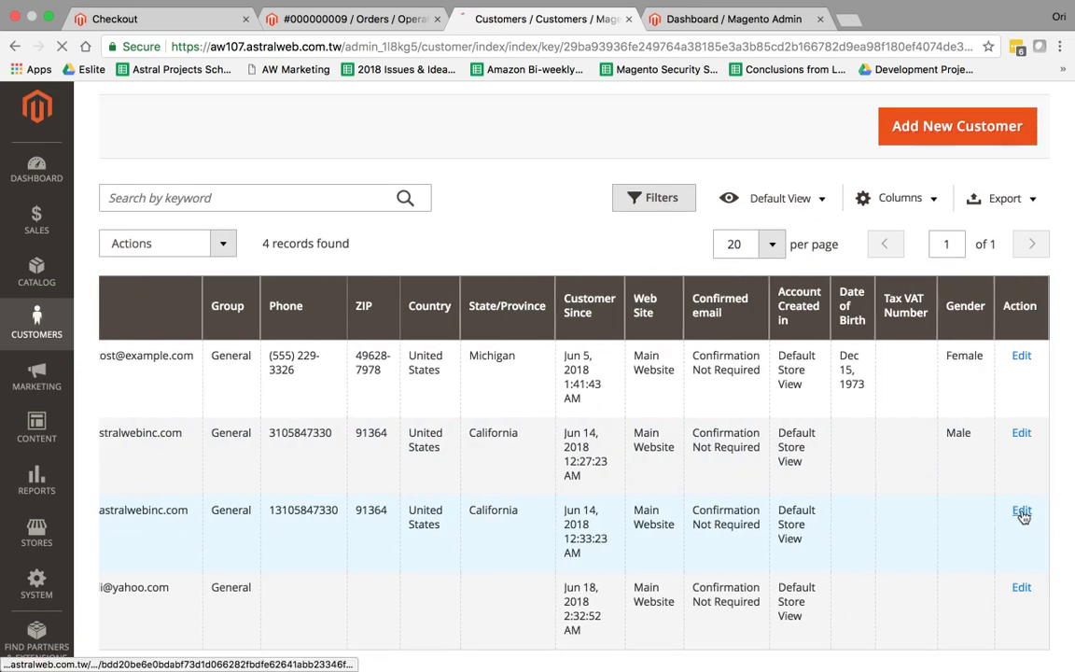
{"action": "left_click", "coordinate": [1022, 510]}
{"action": "left_click", "coordinate": [177, 17]}
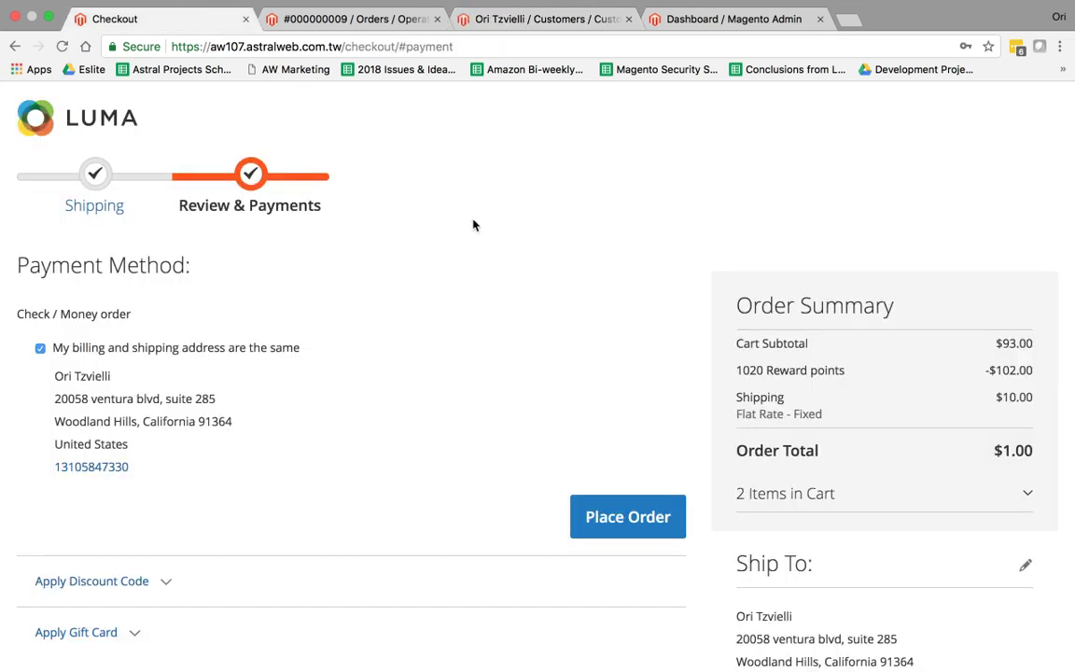
{"action": "left_click", "coordinate": [549, 20]}
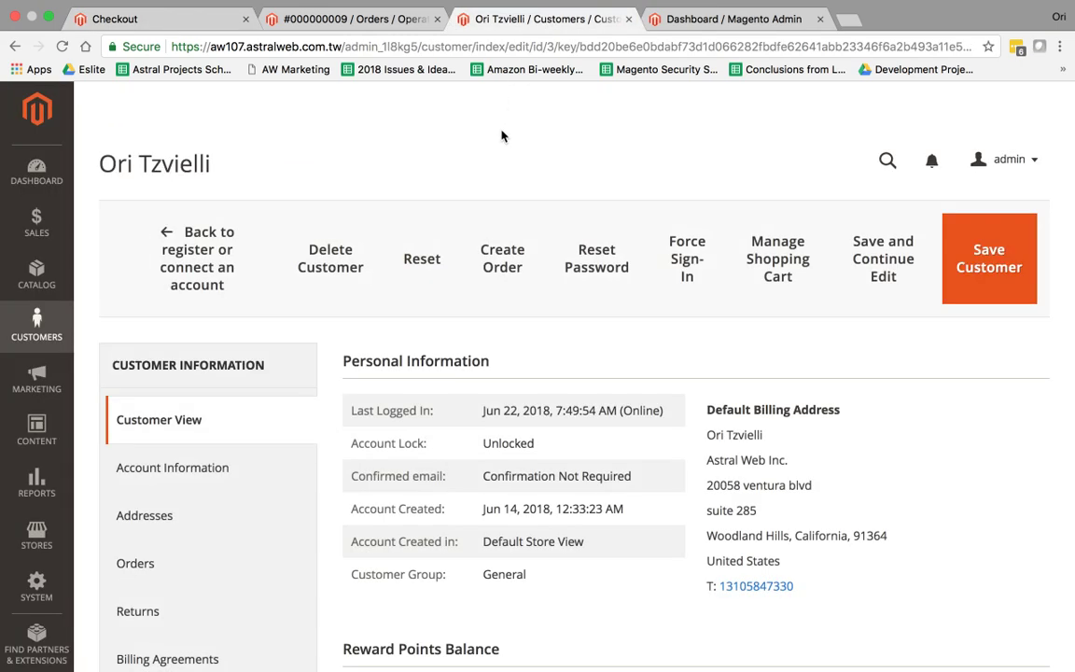
Open the customer's Reward Points section and examine the balance, update fields and notification subscriptions
{"action": "scroll", "coordinate": [377, 439], "scroll_direction": "down", "scroll_amount": 5}
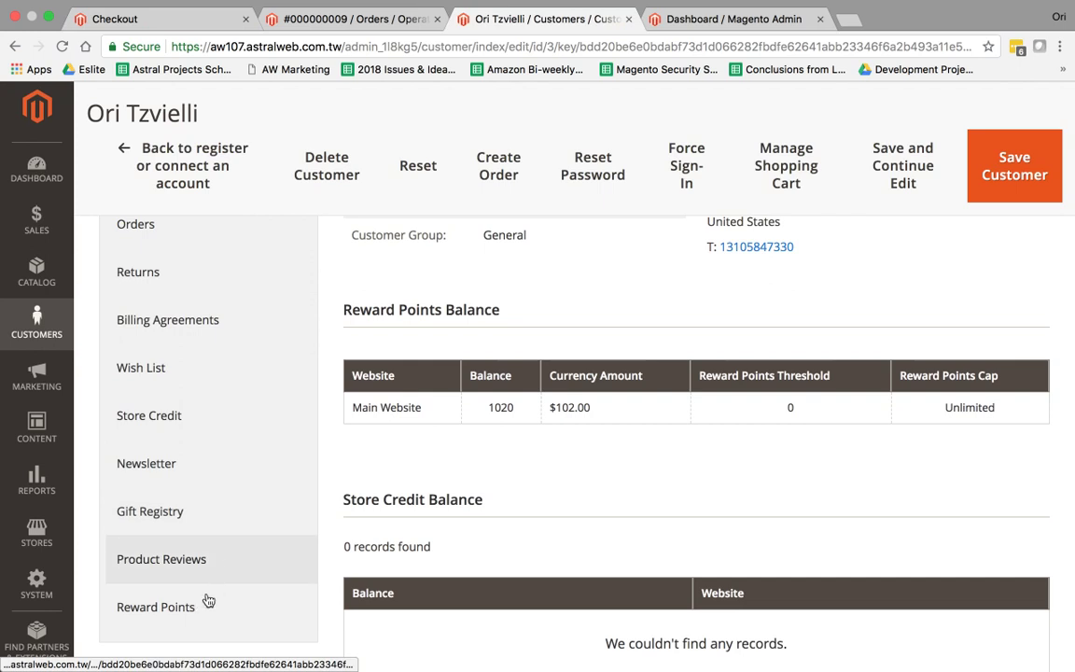
{"action": "left_click", "coordinate": [209, 603]}
{"action": "scroll", "coordinate": [765, 456], "scroll_direction": "down", "scroll_amount": 3}
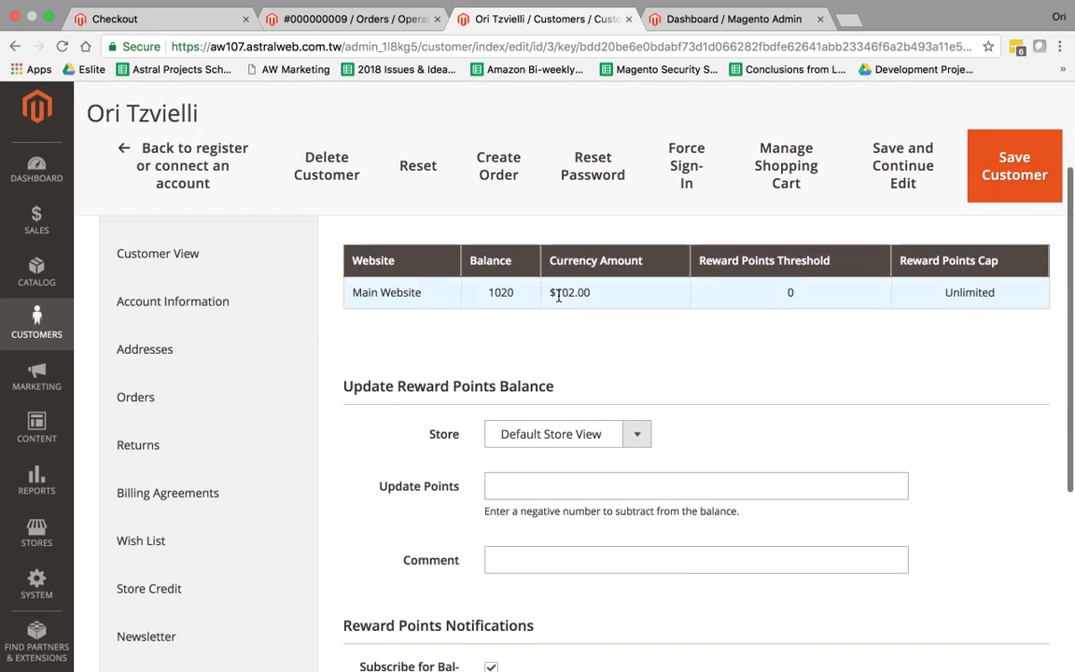
{"action": "left_click_drag", "start_coordinate": [406, 297], "coordinate": [957, 293]}
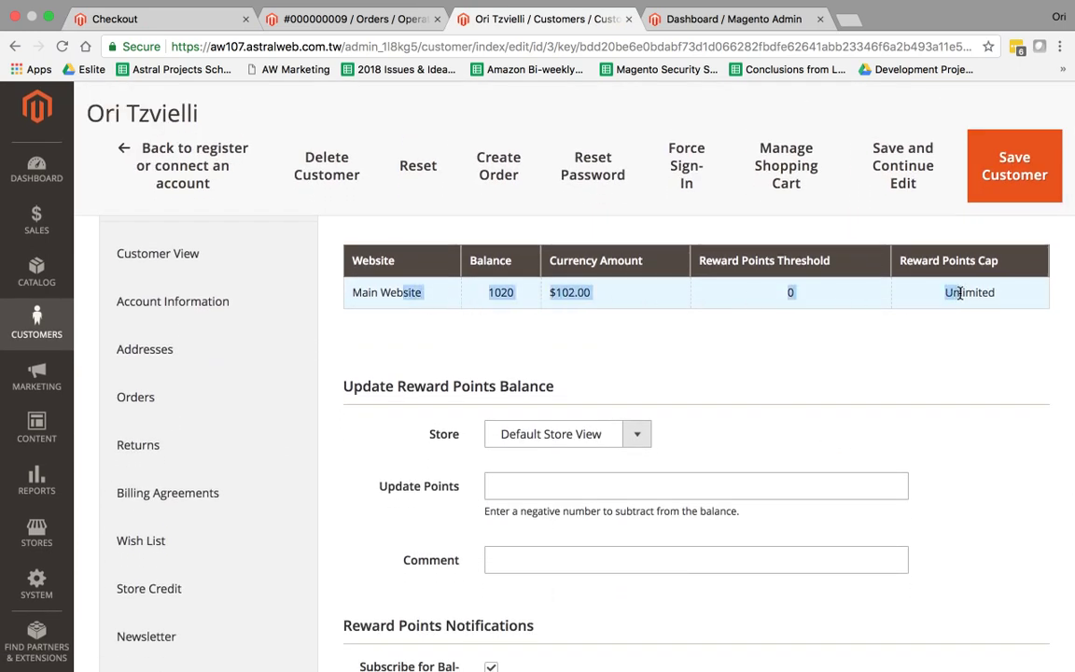
{"action": "left_click", "coordinate": [947, 295]}
{"action": "scroll", "coordinate": [835, 360], "scroll_direction": "down", "scroll_amount": 5}
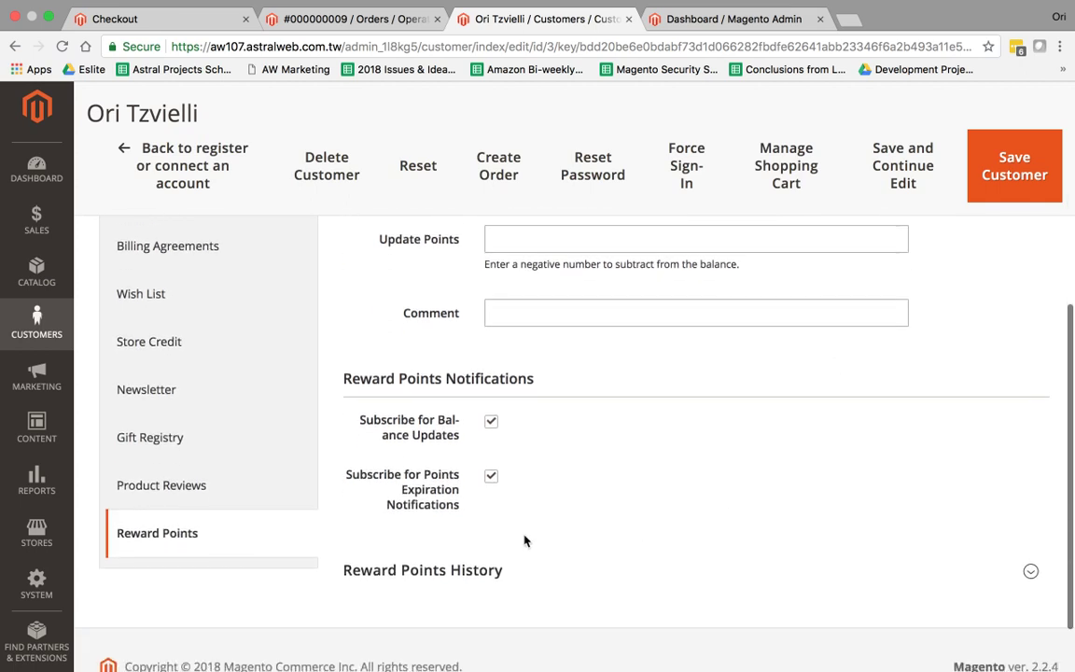
{"action": "scroll", "coordinate": [564, 468], "scroll_direction": "up", "scroll_amount": 3}
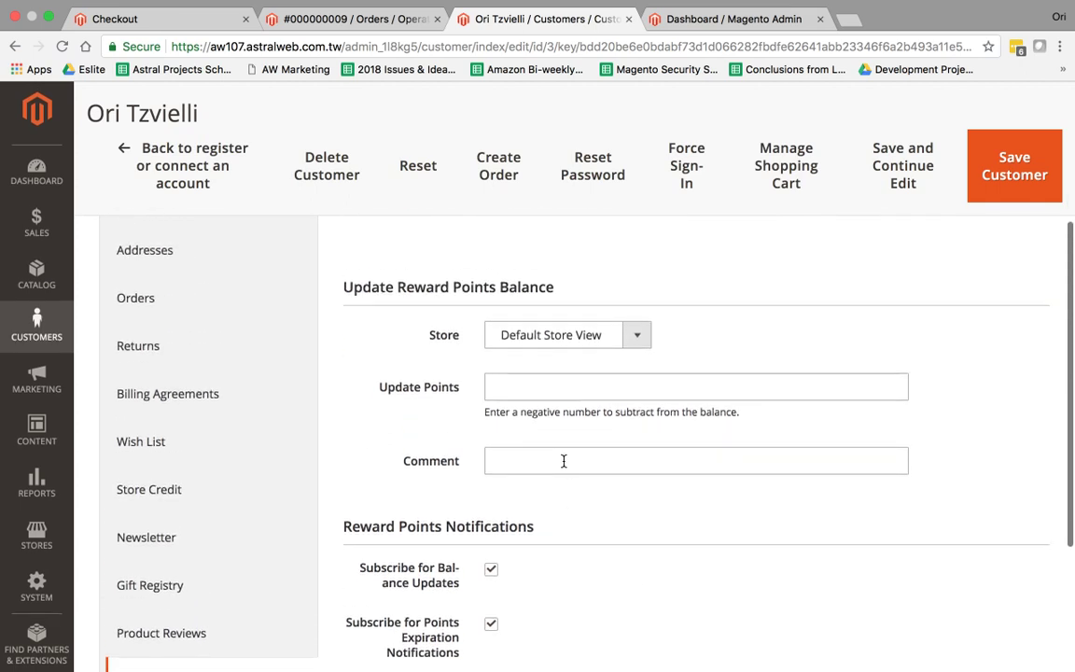
Enter 50 in Update Points for the customer's Default Store View reward balance
{"action": "left_click", "coordinate": [571, 391]}
{"action": "left_click_drag", "start_coordinate": [378, 391], "coordinate": [468, 398]}
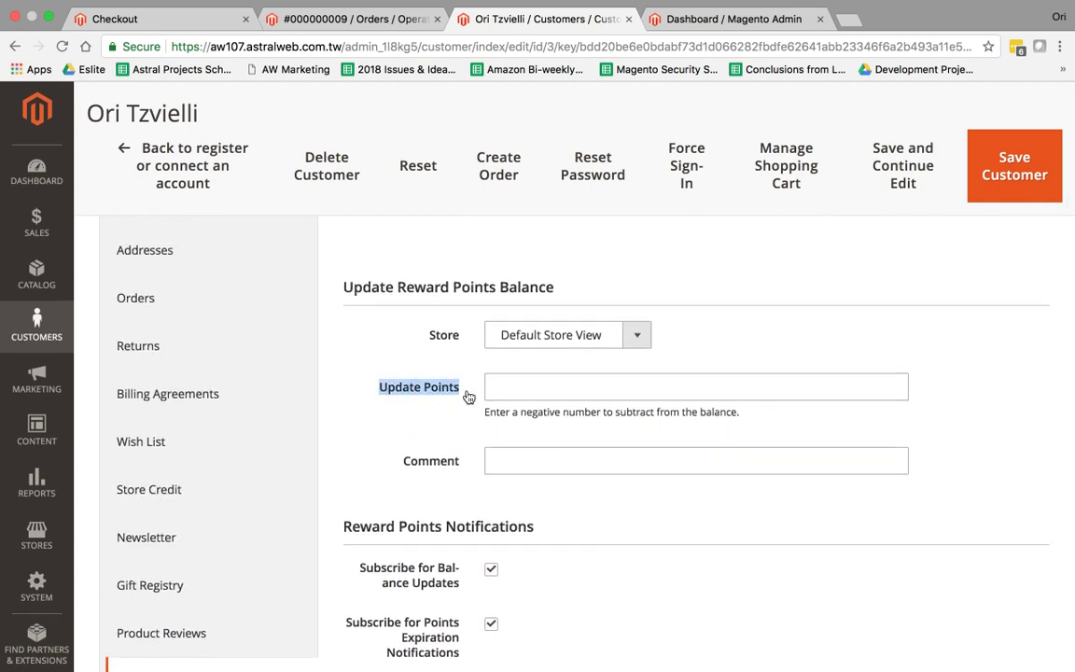
{"action": "left_click", "coordinate": [522, 388]}
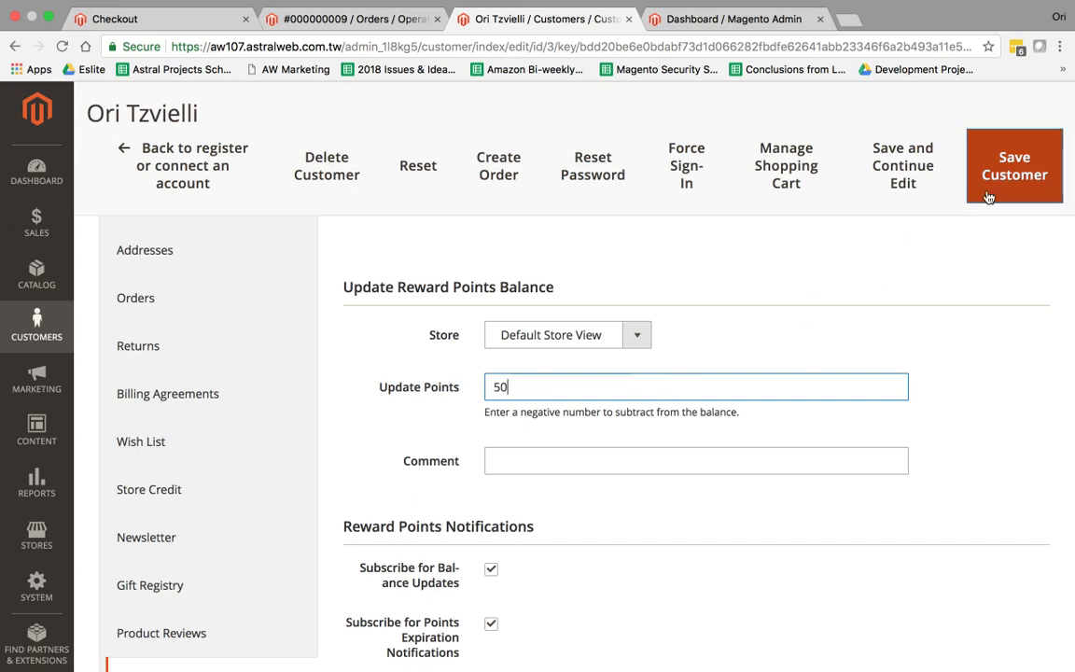
Examine the customer's Reward Points Balance table, including the Reward Points Threshold and Reward Points Cap columns
{"action": "scroll", "coordinate": [1012, 360], "scroll_direction": "up", "scroll_amount": 5}
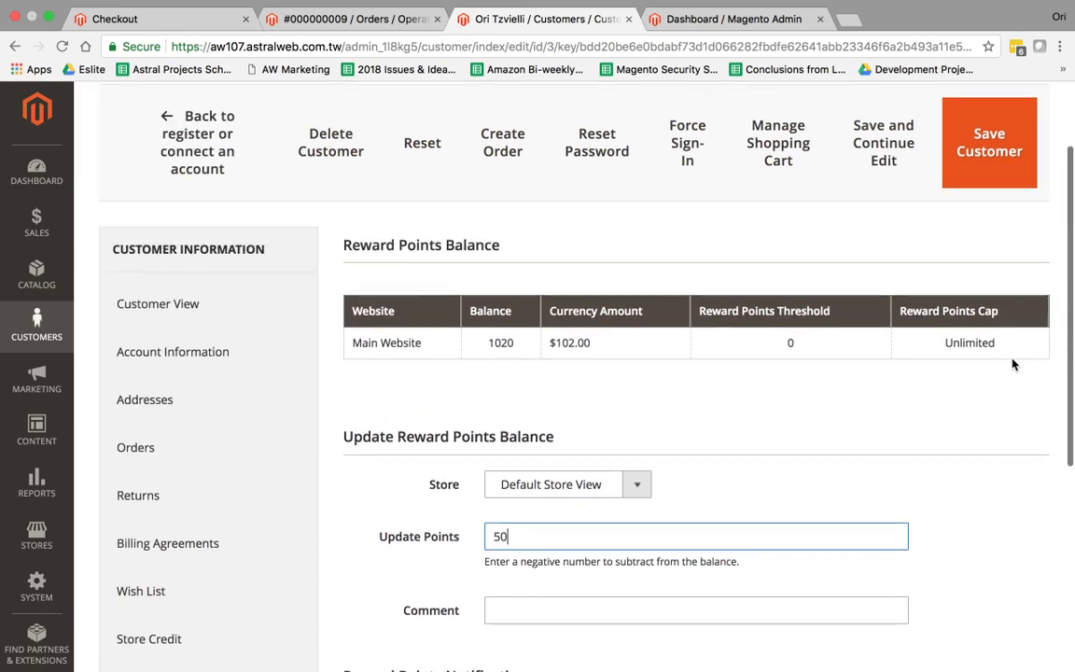
{"action": "scroll", "coordinate": [969, 484], "scroll_direction": "down", "scroll_amount": 10}
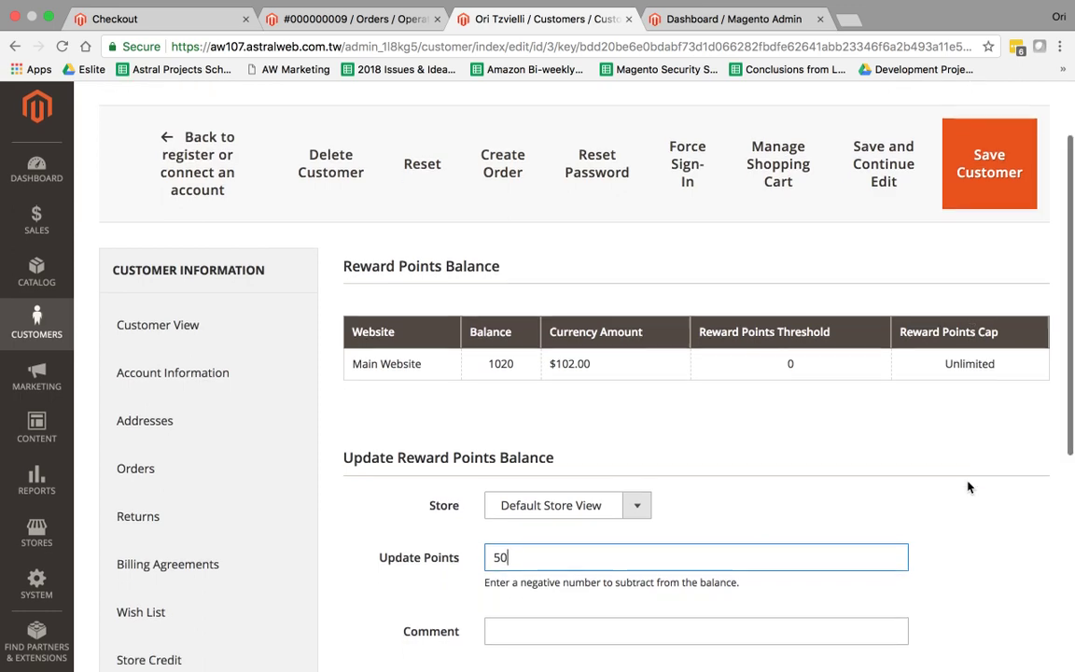
{"action": "scroll", "coordinate": [970, 488], "scroll_direction": "up", "scroll_amount": 10}
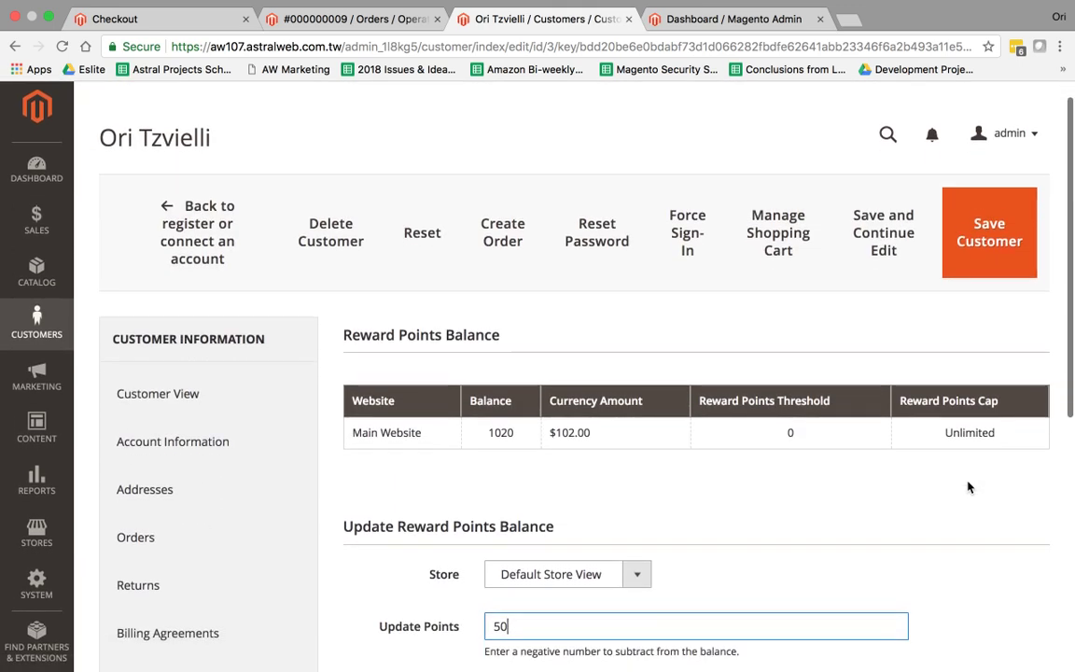
{"action": "left_click_drag", "start_coordinate": [736, 318], "coordinate": [830, 324]}
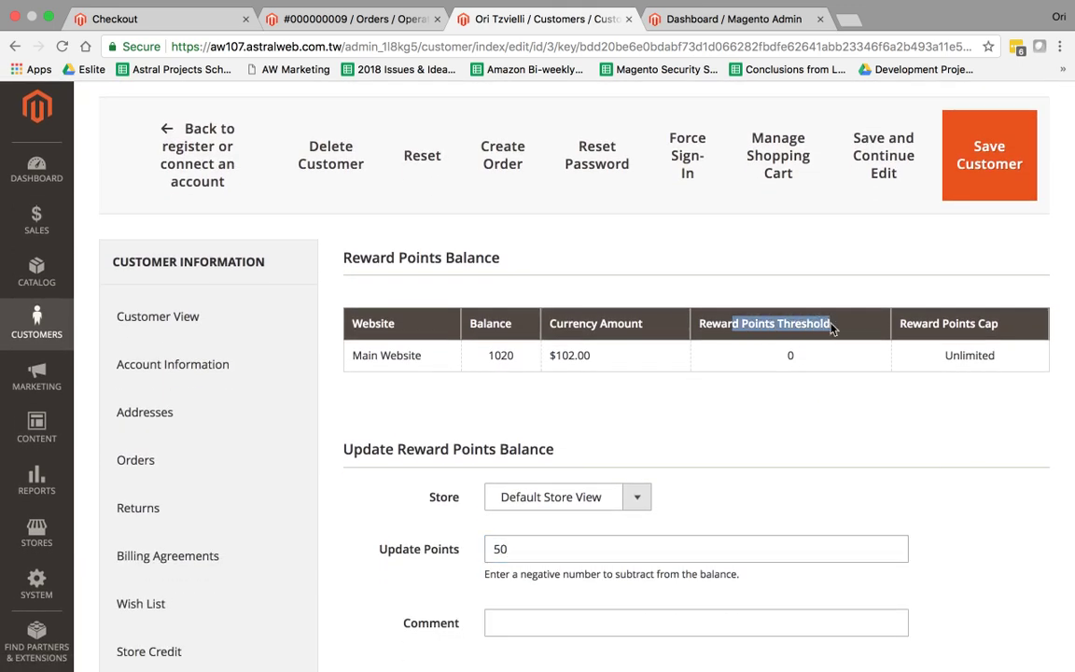
{"action": "left_click_drag", "start_coordinate": [922, 323], "coordinate": [1000, 333]}
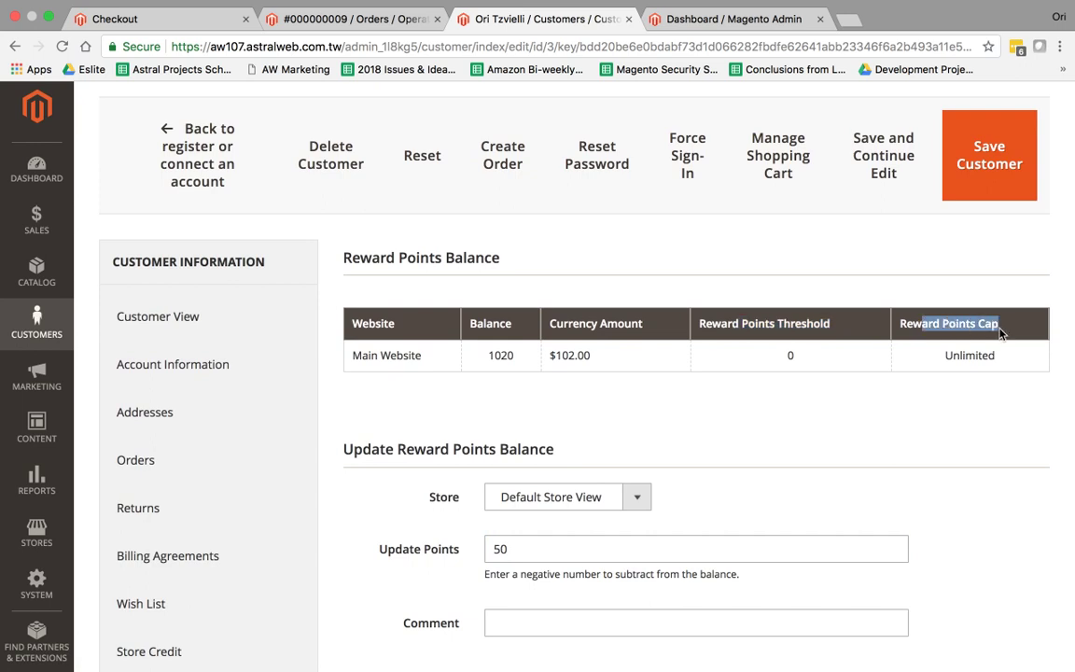
{"action": "left_click", "coordinate": [892, 371]}
{"action": "scroll", "coordinate": [959, 371], "scroll_direction": "up", "scroll_amount": 1}
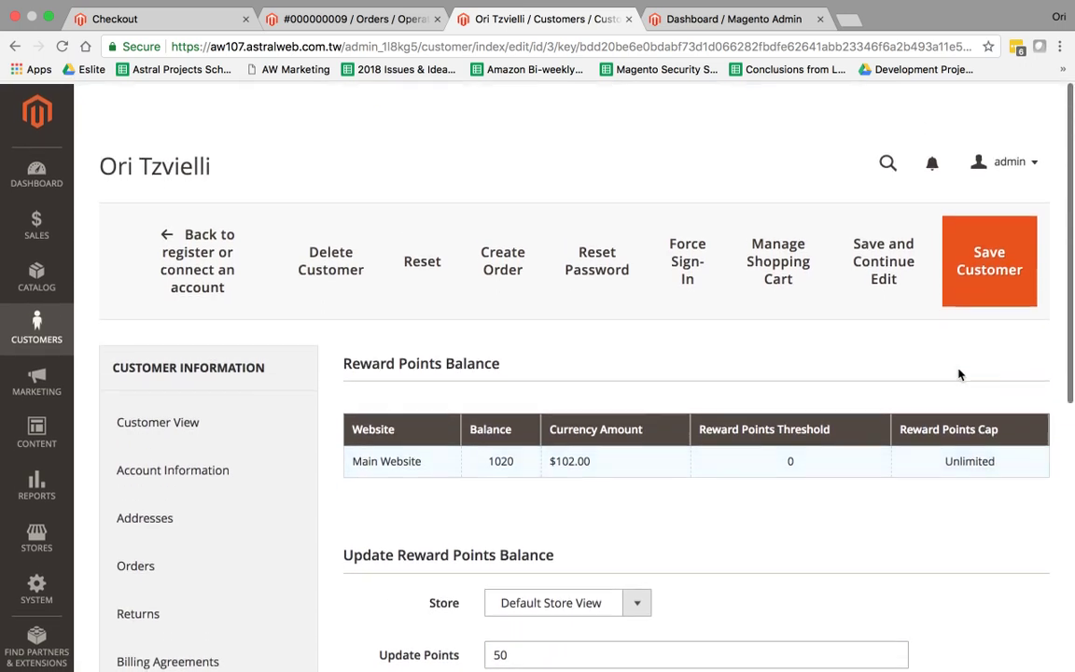
{"action": "scroll", "coordinate": [959, 375], "scroll_direction": "down", "scroll_amount": 2}
{"action": "scroll", "coordinate": [958, 374], "scroll_direction": "down", "scroll_amount": 1}
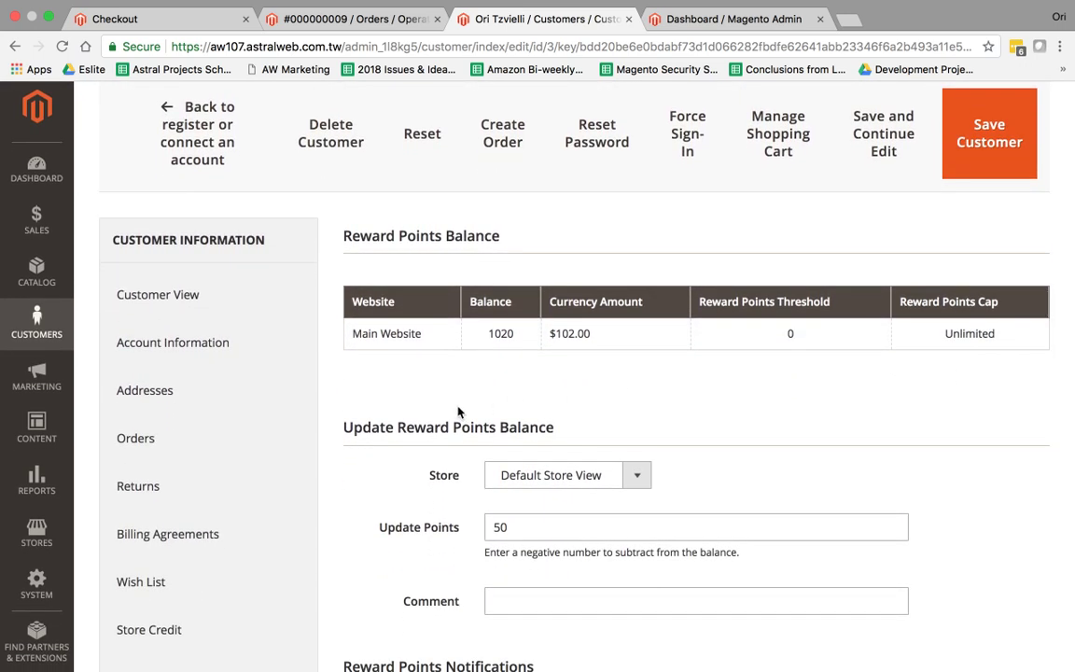
Start a new sales order for the same customer in the Default Store View of the Main Website Store
{"action": "left_click", "coordinate": [36, 222]}
{"action": "left_click", "coordinate": [163, 186]}
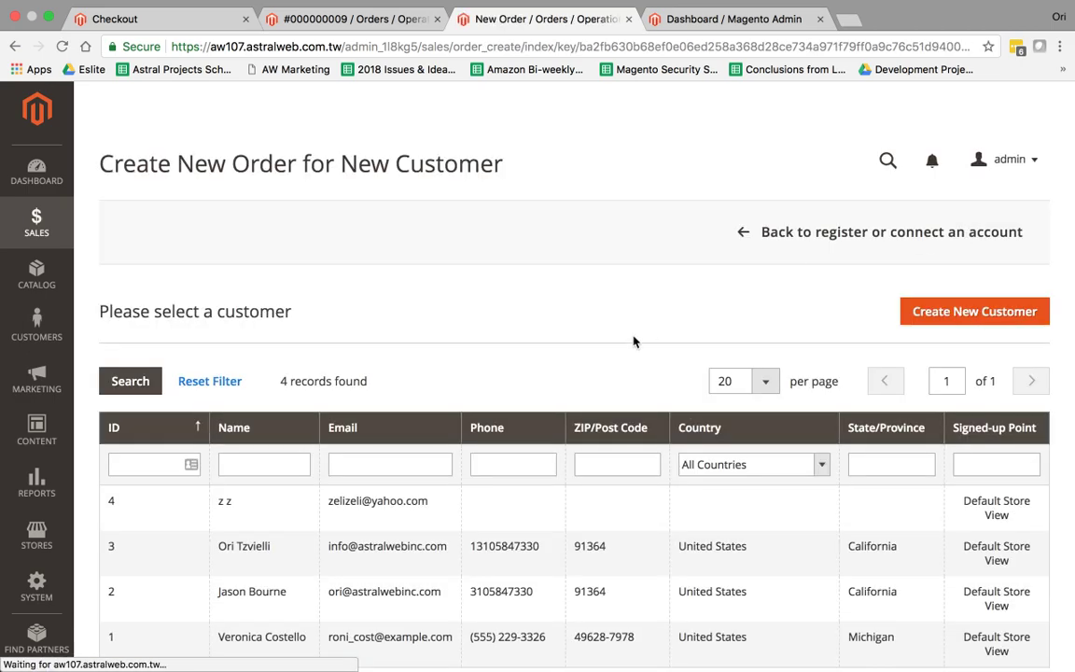
{"action": "scroll", "coordinate": [463, 400], "scroll_direction": "down", "scroll_amount": 2}
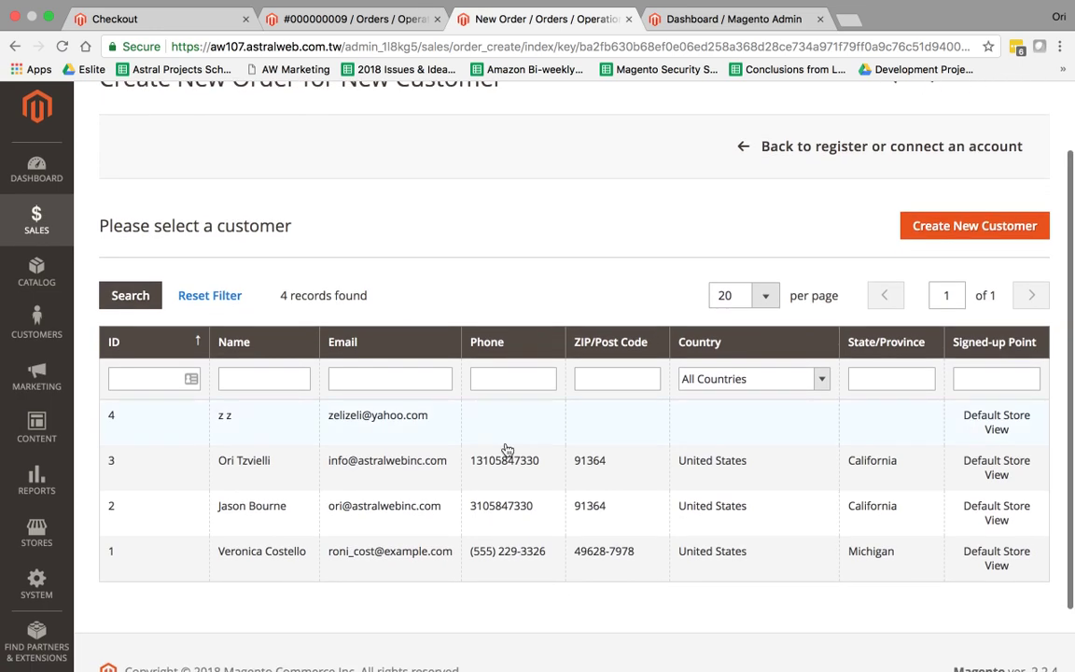
{"action": "left_click", "coordinate": [463, 400]}
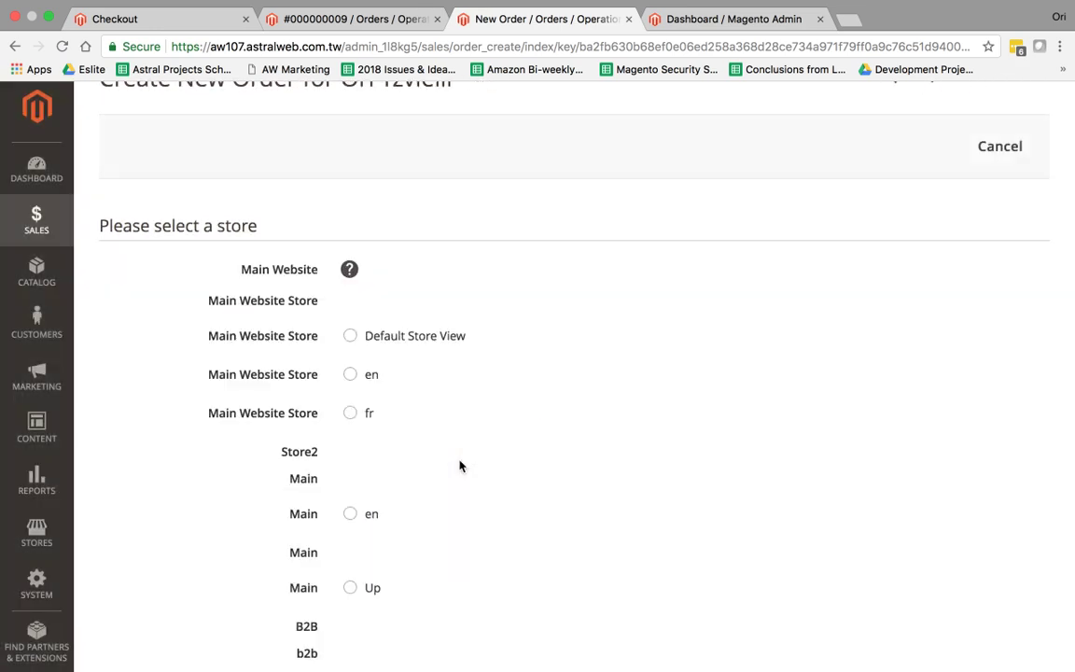
{"action": "left_click", "coordinate": [350, 336]}
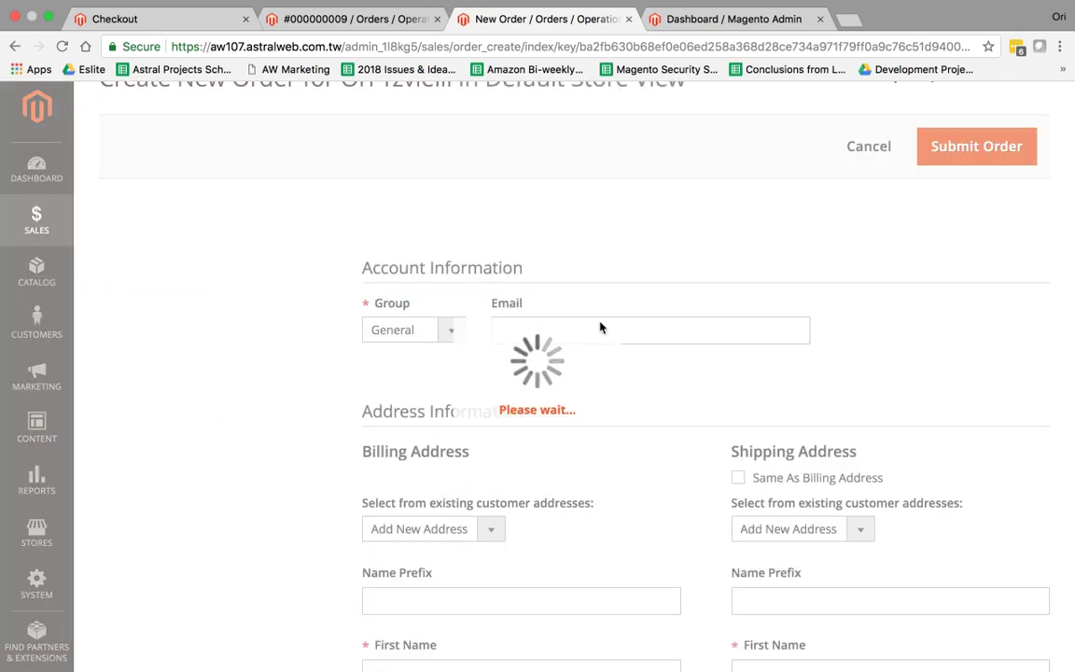
Add one Erika Running Short-32-Green (SKU WSH12-32-Green) to the ordered items
{"action": "scroll", "coordinate": [723, 372], "scroll_direction": "down", "scroll_amount": 3}
{"action": "scroll", "coordinate": [723, 372], "scroll_direction": "down", "scroll_amount": 12}
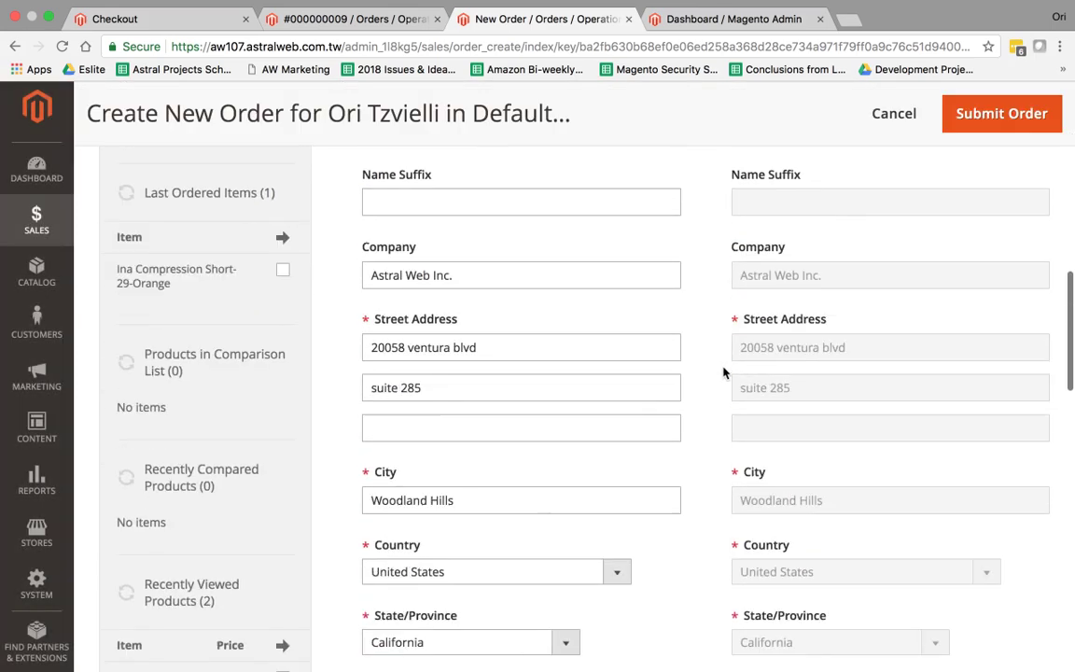
{"action": "scroll", "coordinate": [724, 372], "scroll_direction": "down", "scroll_amount": 6}
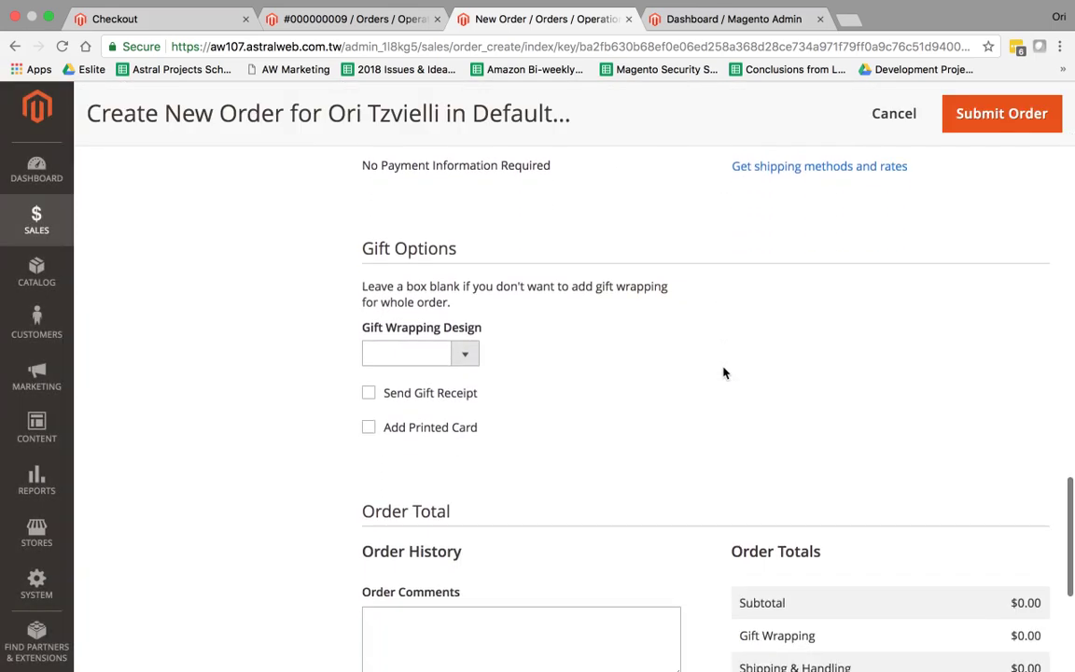
{"action": "scroll", "coordinate": [723, 372], "scroll_direction": "up", "scroll_amount": 20}
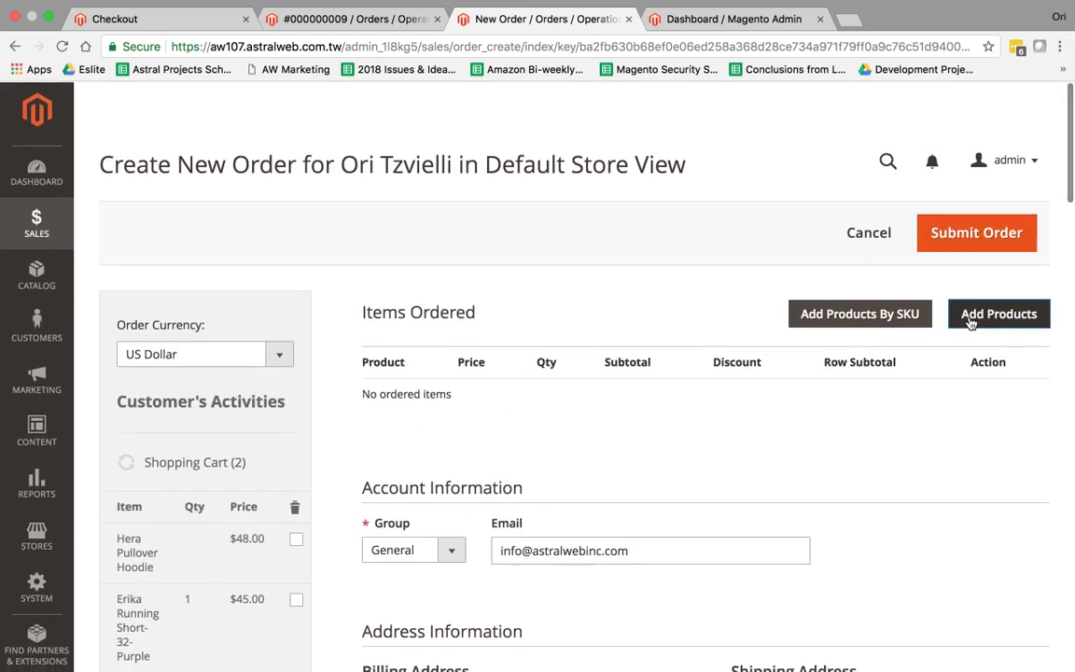
{"action": "left_click", "coordinate": [996, 315]}
{"action": "scroll", "coordinate": [794, 440], "scroll_direction": "down", "scroll_amount": 4}
{"action": "scroll", "coordinate": [794, 441], "scroll_direction": "down", "scroll_amount": 1}
{"action": "left_click", "coordinate": [937, 431]}
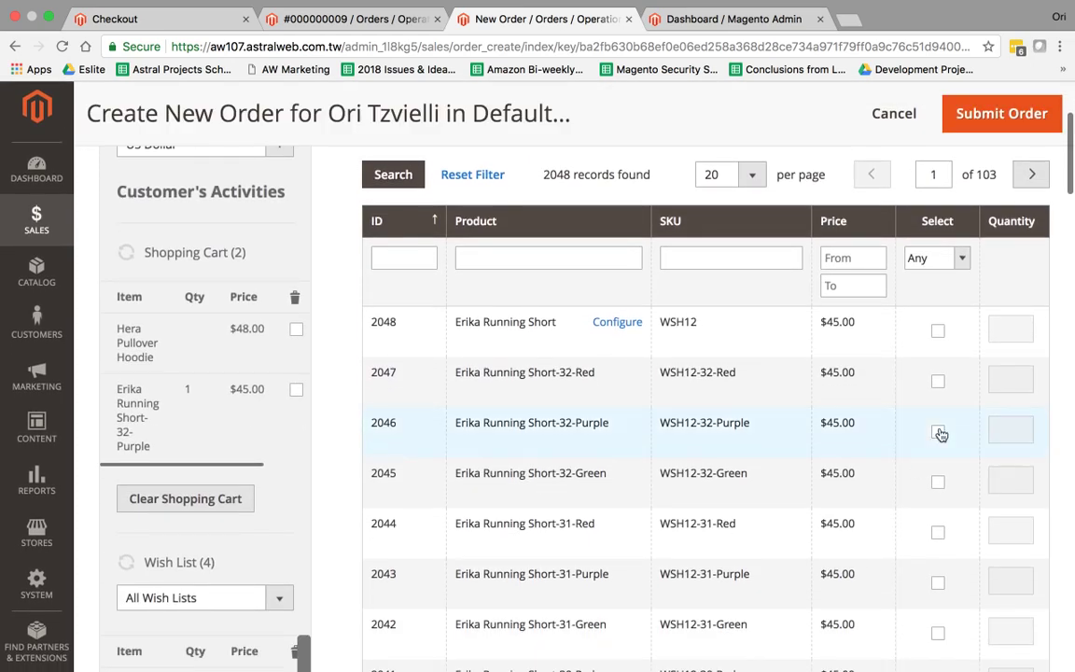
{"action": "left_click", "coordinate": [937, 431]}
{"action": "left_click", "coordinate": [938, 482]}
{"action": "scroll", "coordinate": [958, 330], "scroll_direction": "up", "scroll_amount": 5}
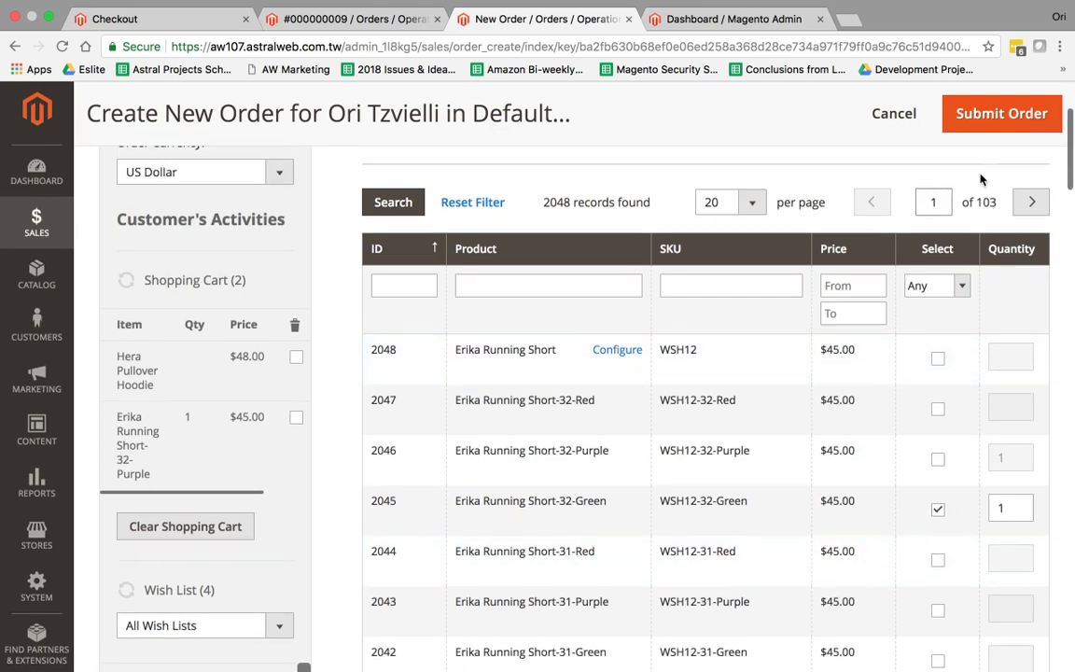
{"action": "left_click", "coordinate": [872, 322]}
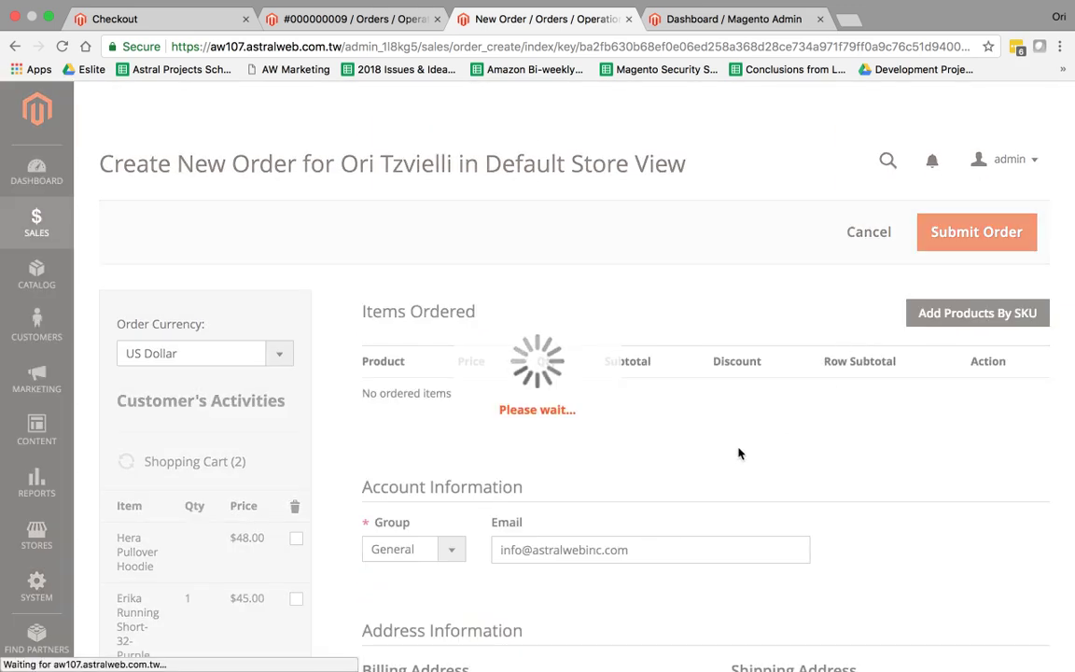
Review the new order's Payment & Shipping Information, checking the reward points option under Payment Method
{"action": "scroll", "coordinate": [755, 464], "scroll_direction": "down", "scroll_amount": 1}
{"action": "scroll", "coordinate": [756, 464], "scroll_direction": "down", "scroll_amount": 10}
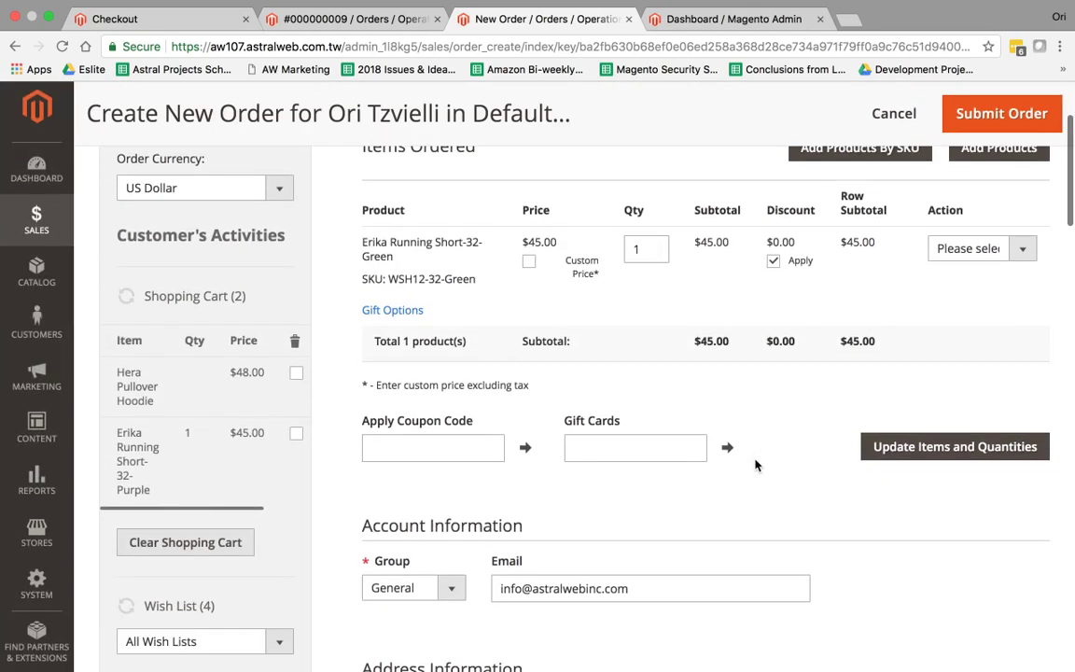
{"action": "scroll", "coordinate": [756, 464], "scroll_direction": "down", "scroll_amount": 12}
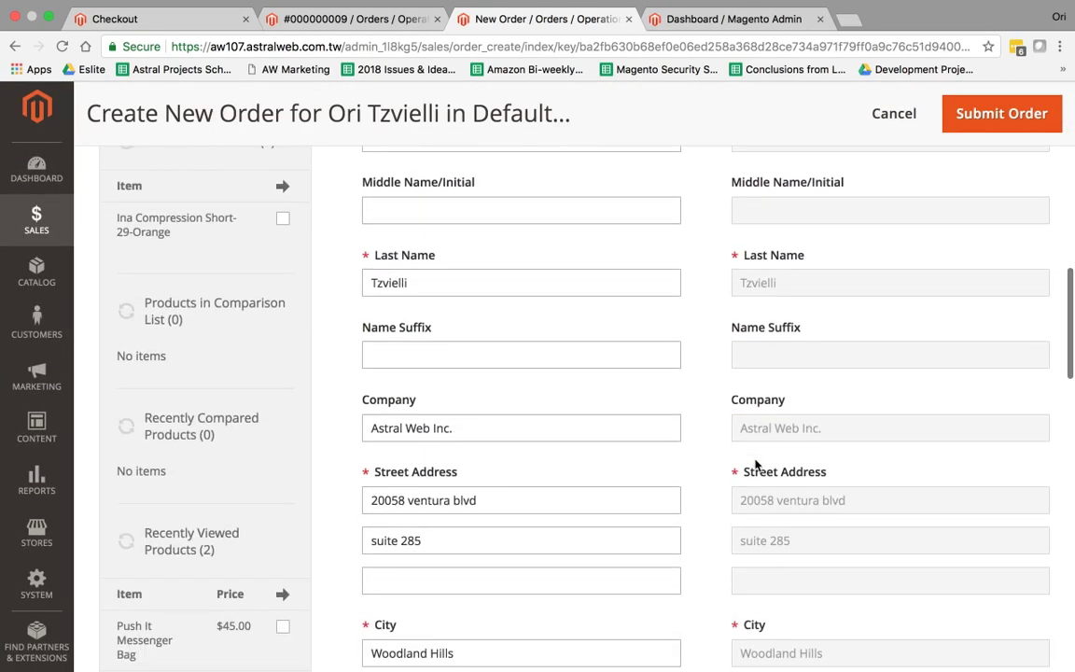
{"action": "scroll", "coordinate": [756, 464], "scroll_direction": "up", "scroll_amount": 3}
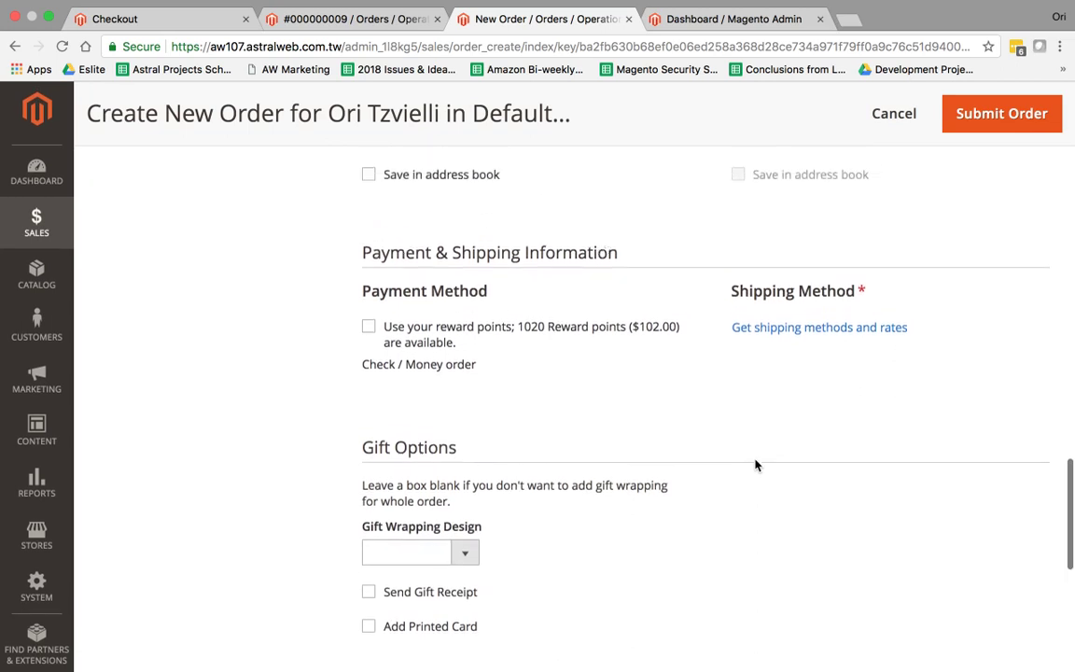
{"action": "left_click_drag", "start_coordinate": [373, 330], "coordinate": [477, 333]}
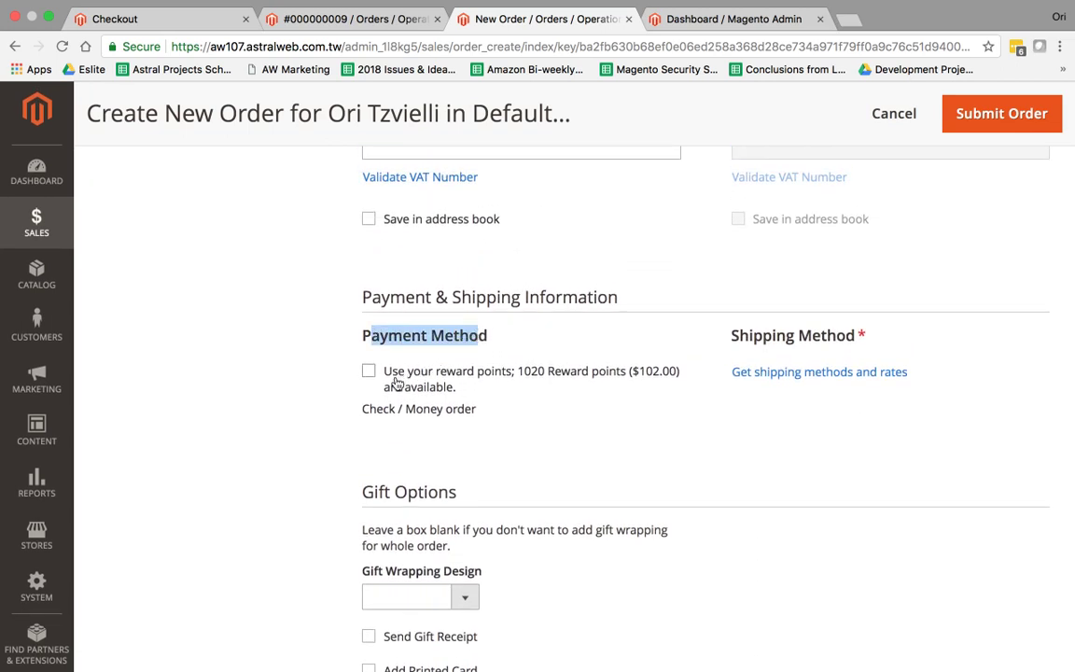
Apply the customer's reward points as payment on the new order and check the reward points deduction in Order Totals
{"action": "left_click_drag", "start_coordinate": [369, 409], "coordinate": [521, 422]}
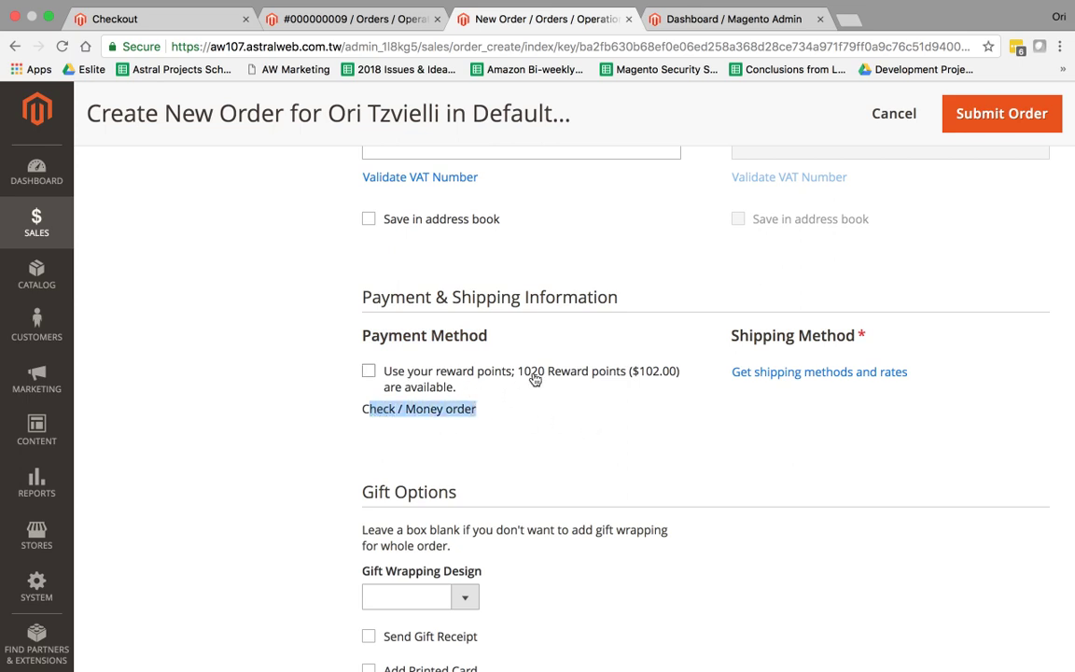
{"action": "left_click", "coordinate": [369, 372]}
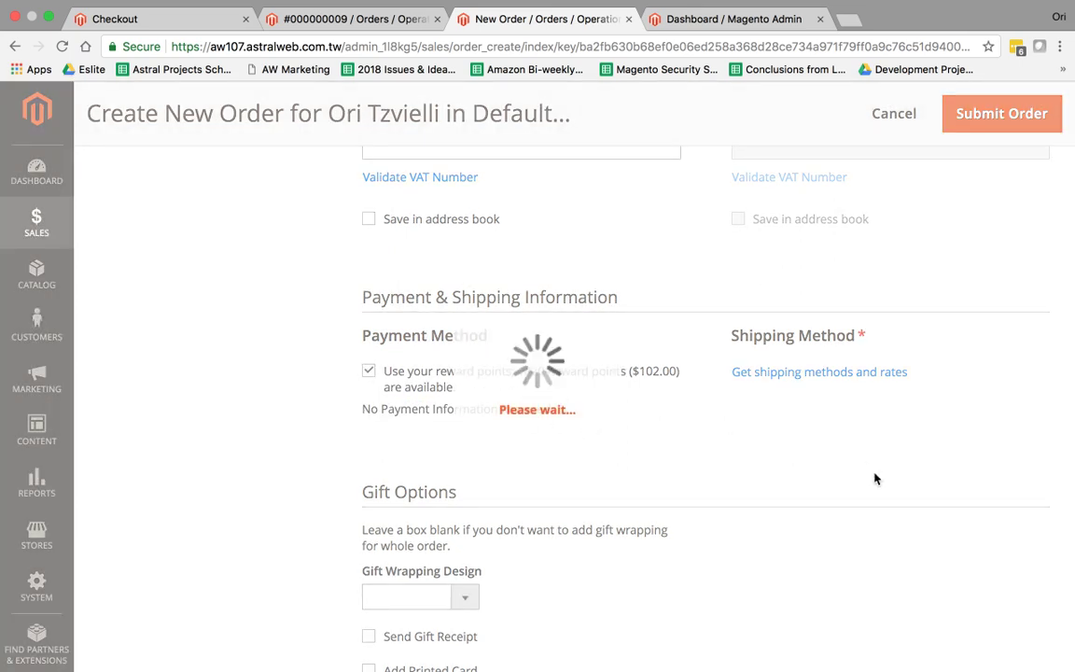
{"action": "scroll", "coordinate": [875, 478], "scroll_direction": "down", "scroll_amount": 5}
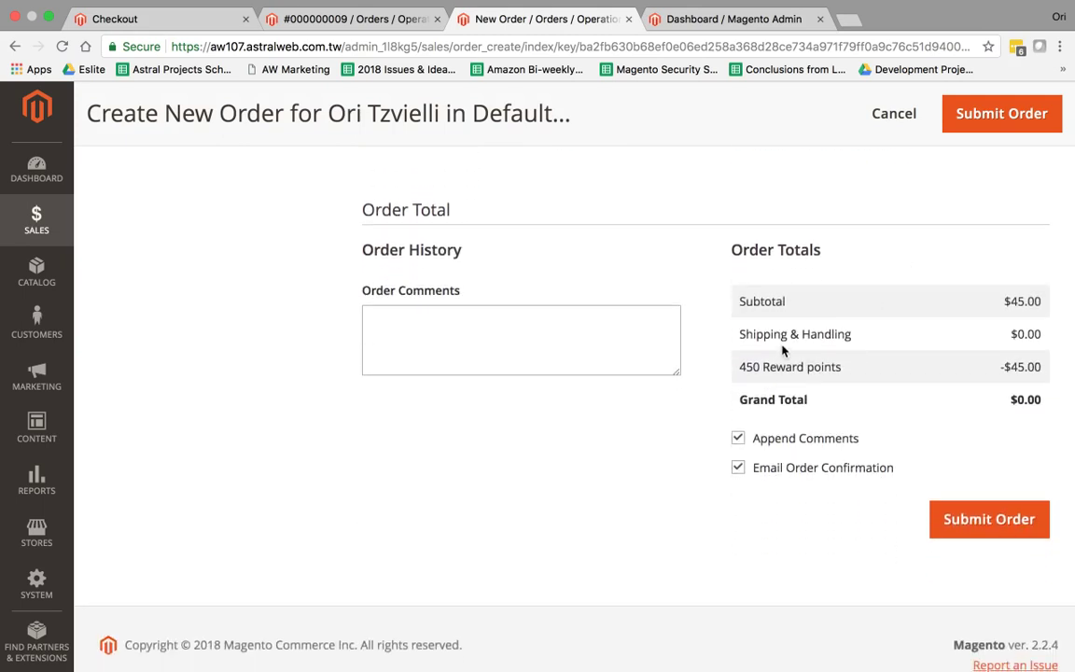
{"action": "left_click_drag", "start_coordinate": [762, 367], "coordinate": [1038, 368]}
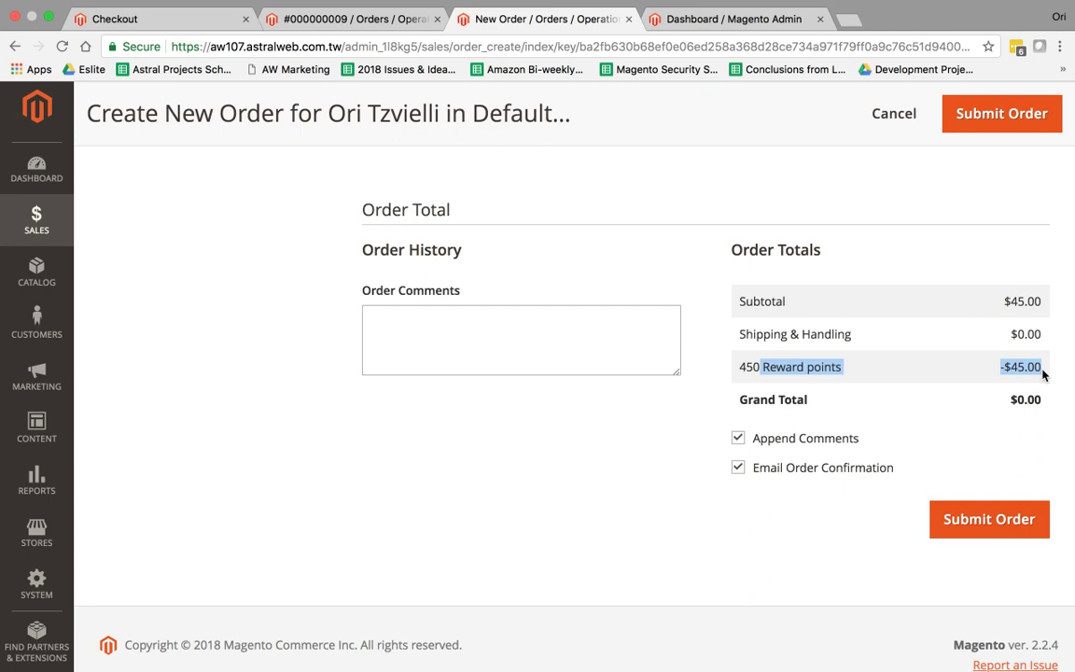
{"action": "scroll", "coordinate": [939, 367], "scroll_direction": "up", "scroll_amount": 15}
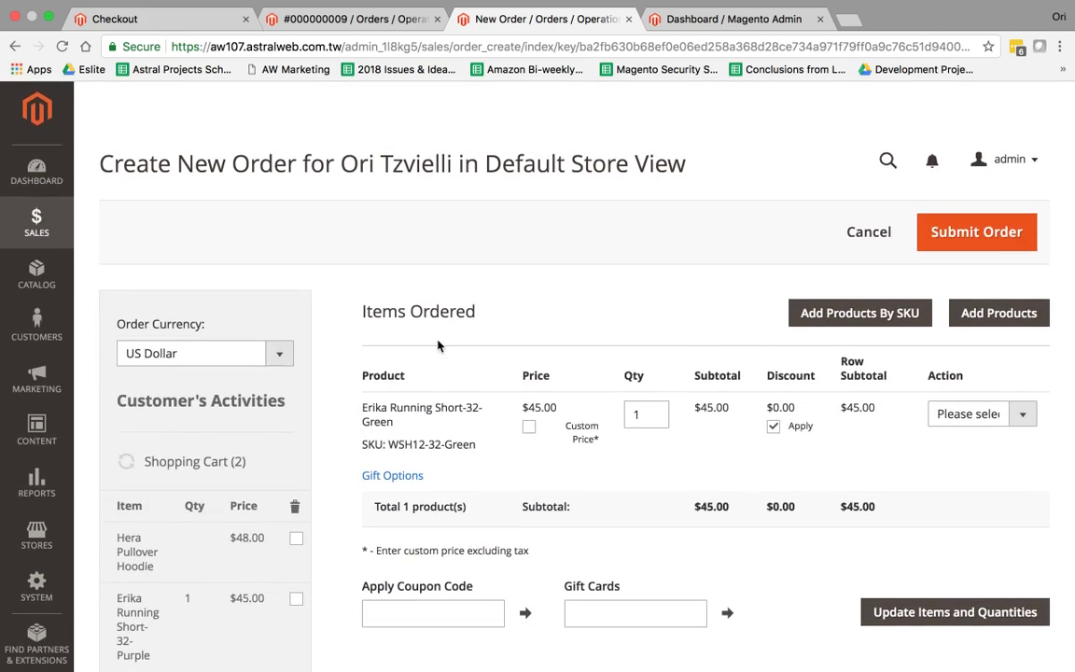
Open the Reward Points settings of the Customers section in the store configuration
{"action": "left_click", "coordinate": [36, 535]}
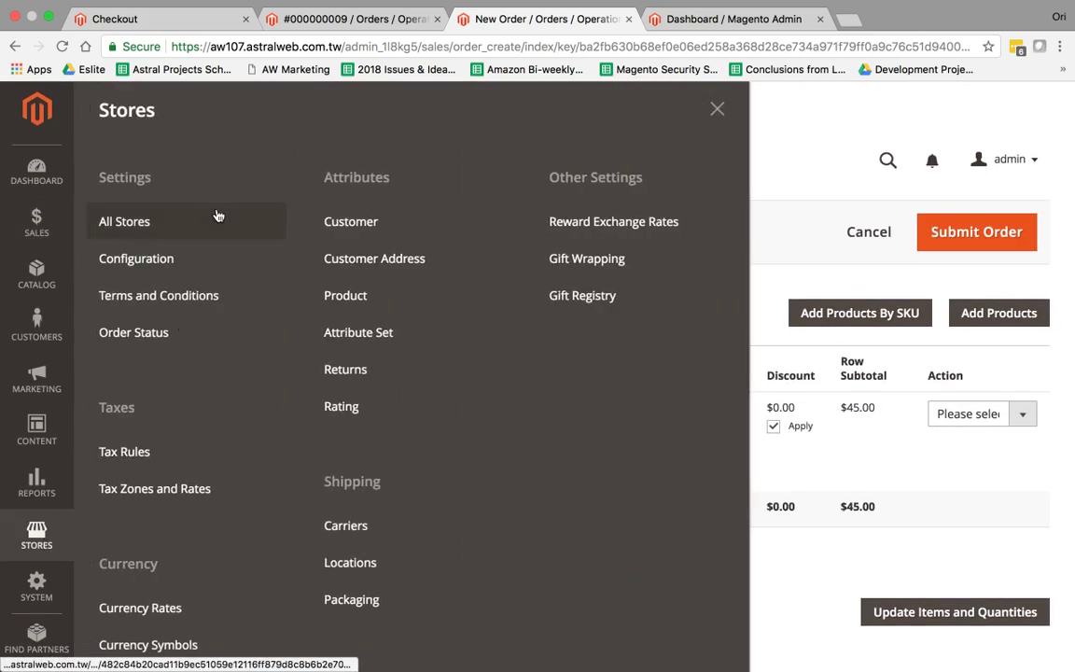
{"action": "left_click", "coordinate": [194, 258]}
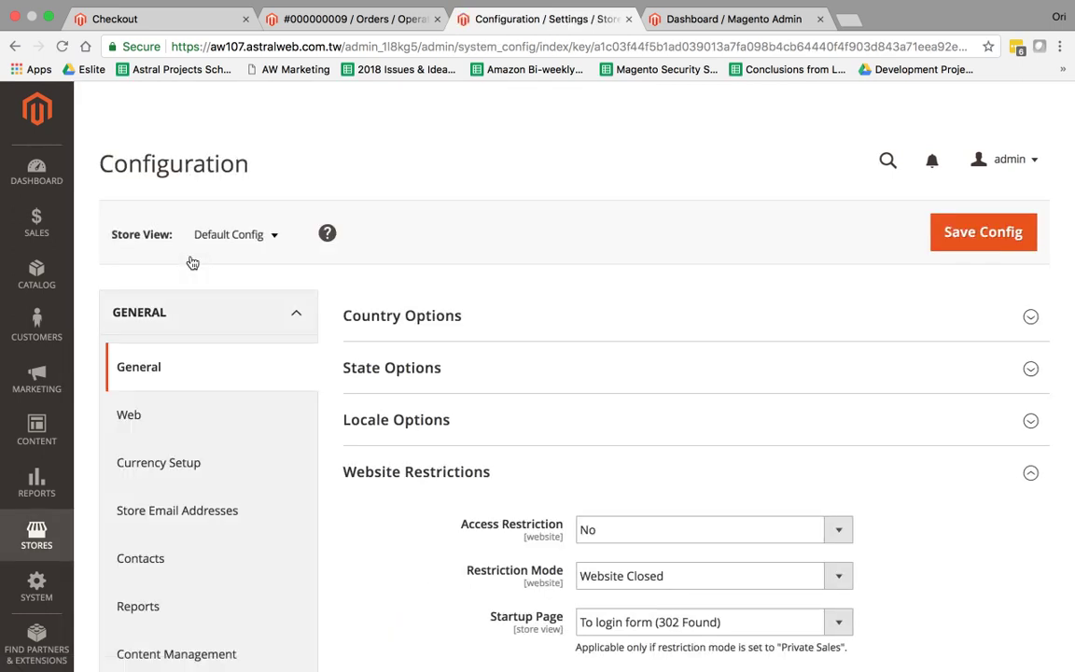
{"action": "left_click", "coordinate": [291, 313]}
{"action": "scroll", "coordinate": [333, 369], "scroll_direction": "down", "scroll_amount": 1}
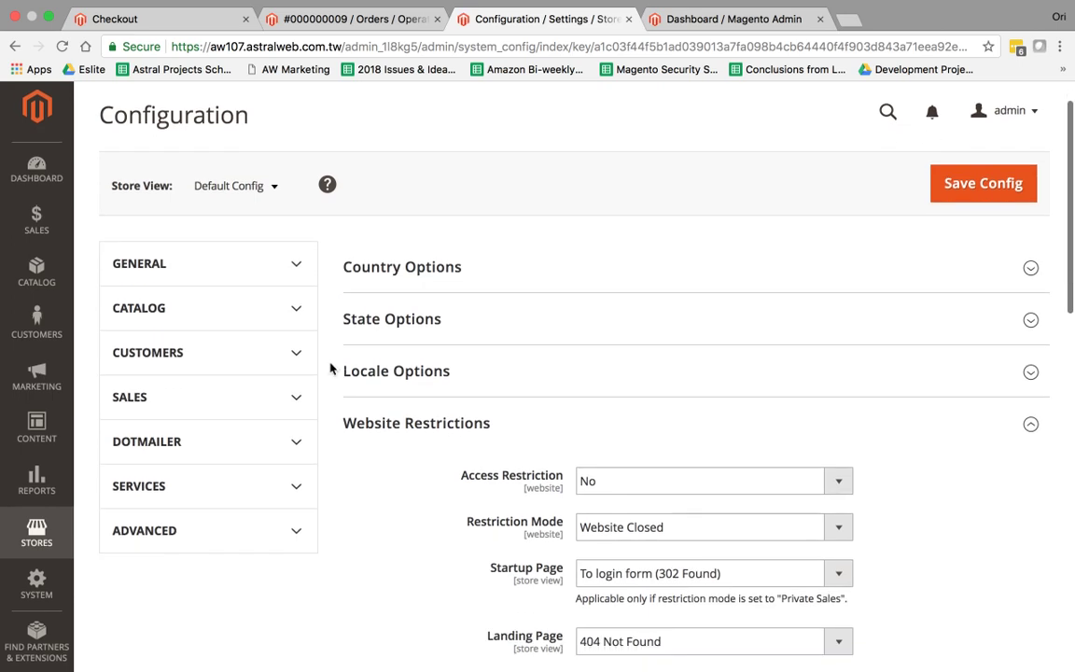
{"action": "left_click", "coordinate": [297, 360]}
{"action": "scroll", "coordinate": [348, 420], "scroll_direction": "down", "scroll_amount": 5}
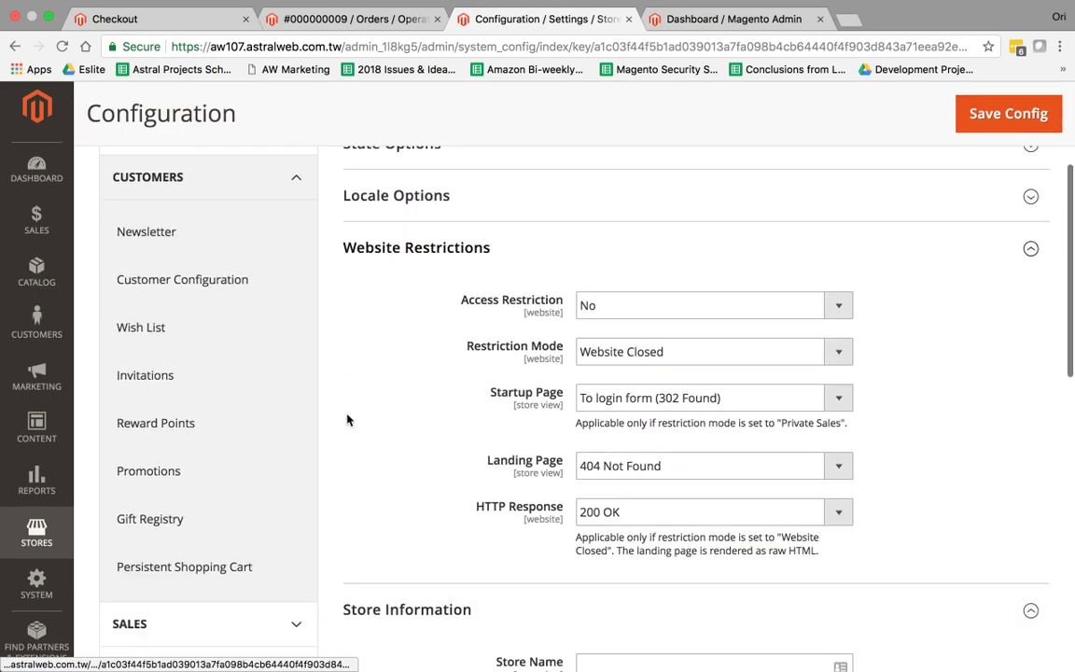
{"action": "left_click", "coordinate": [271, 368]}
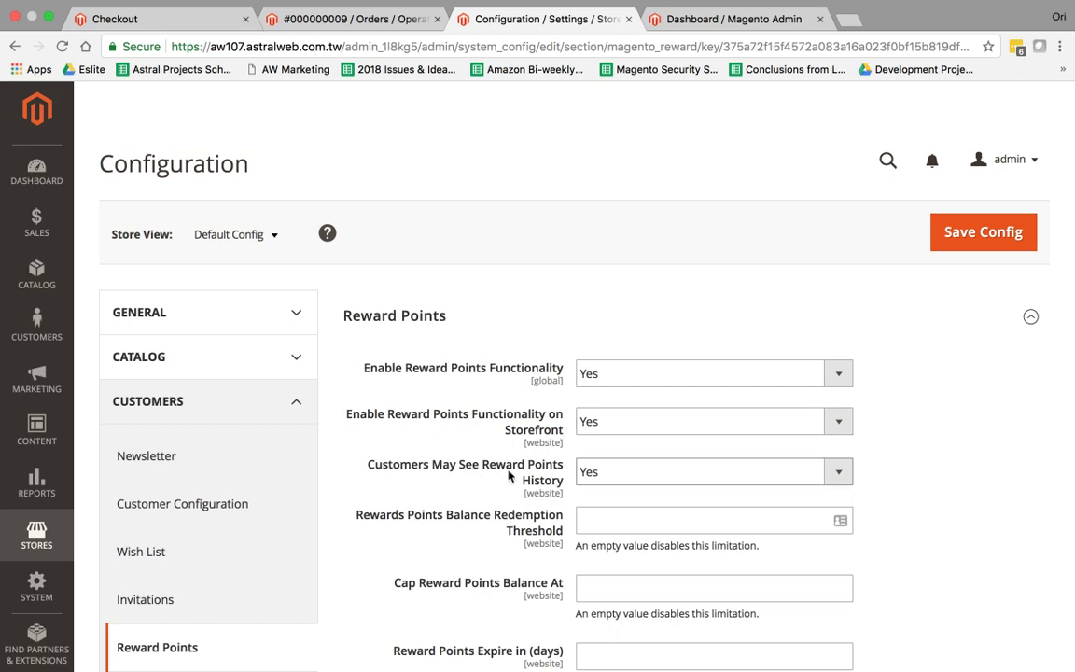
Switch to the storefront checkout page and load the store's home page at aw107.astralweb.com.tw
{"action": "left_click", "coordinate": [194, 23]}
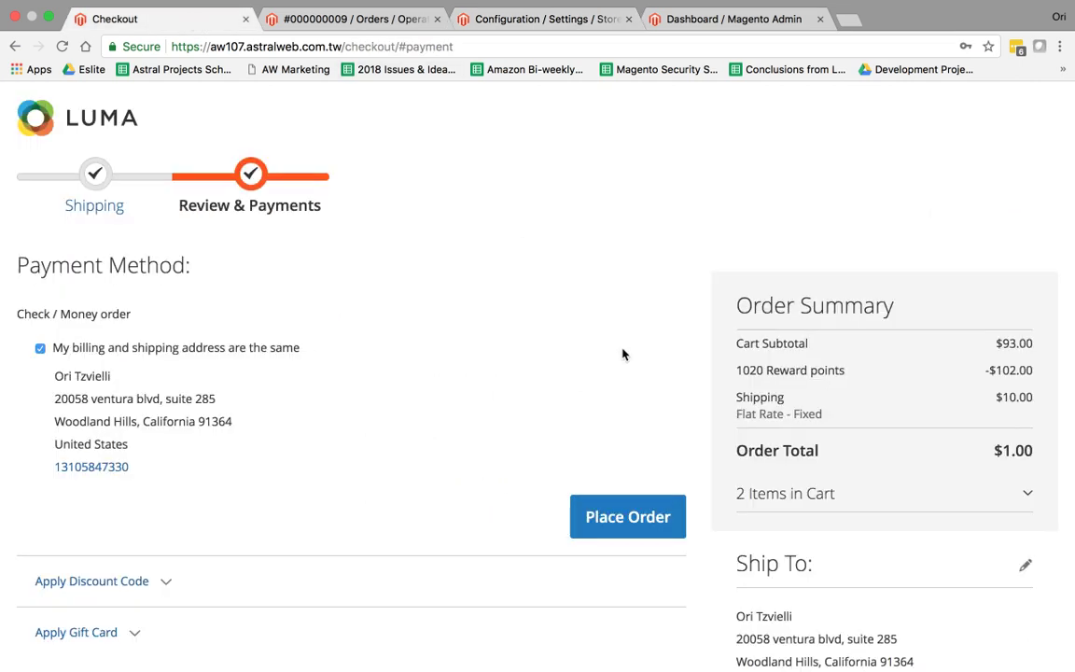
{"action": "scroll", "coordinate": [624, 354], "scroll_direction": "down", "scroll_amount": 5}
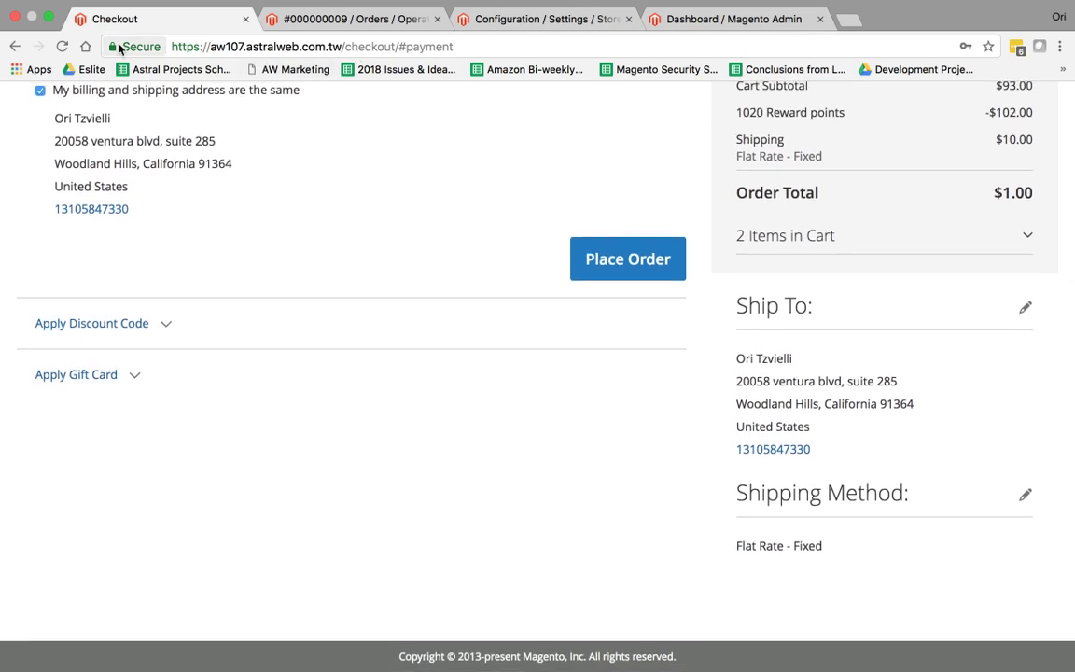
{"action": "left_click_drag", "start_coordinate": [345, 43], "coordinate": [474, 54]}
{"action": "key", "text": "BackSpace"}
{"action": "key", "text": "Return"}
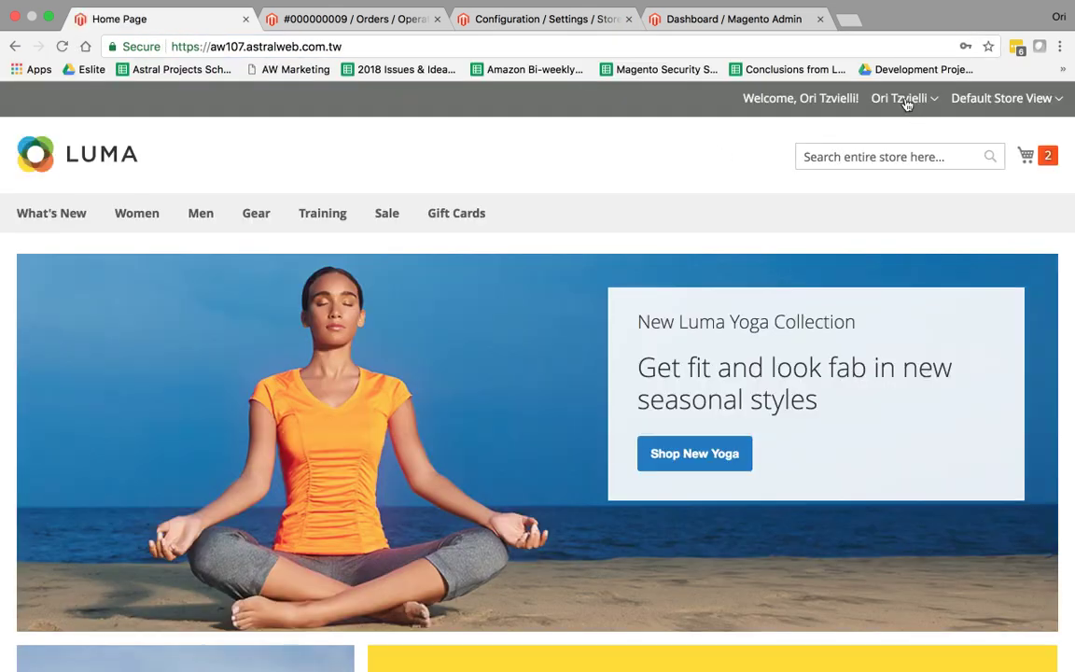
Open the Reward Points page of the customer's storefront account and review the Balance History table
{"action": "left_click", "coordinate": [901, 99]}
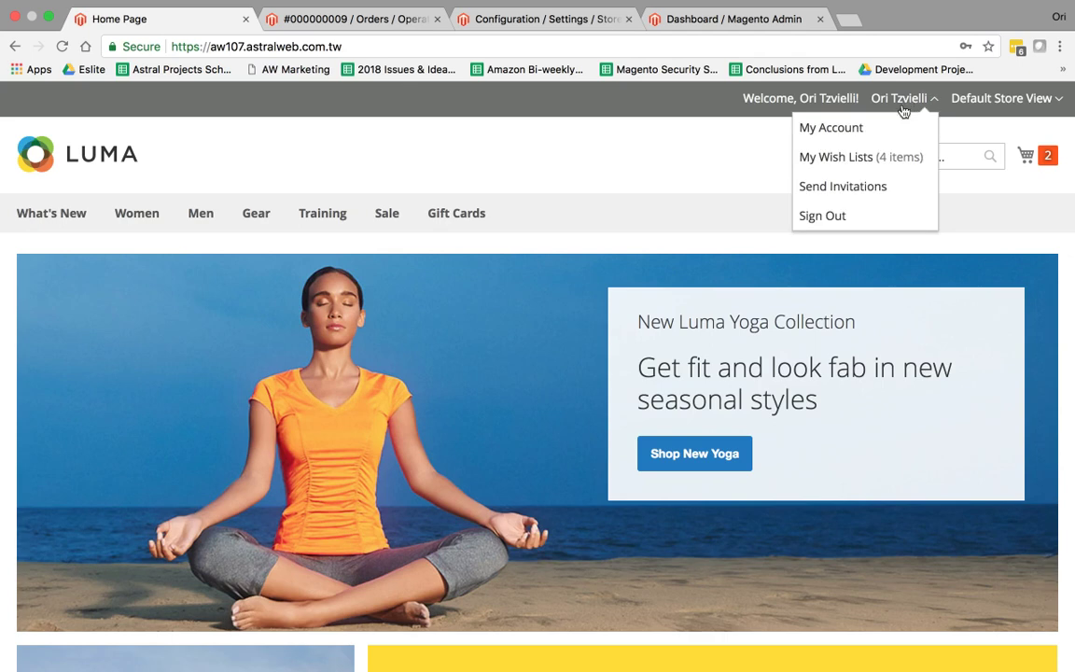
{"action": "left_click", "coordinate": [859, 133]}
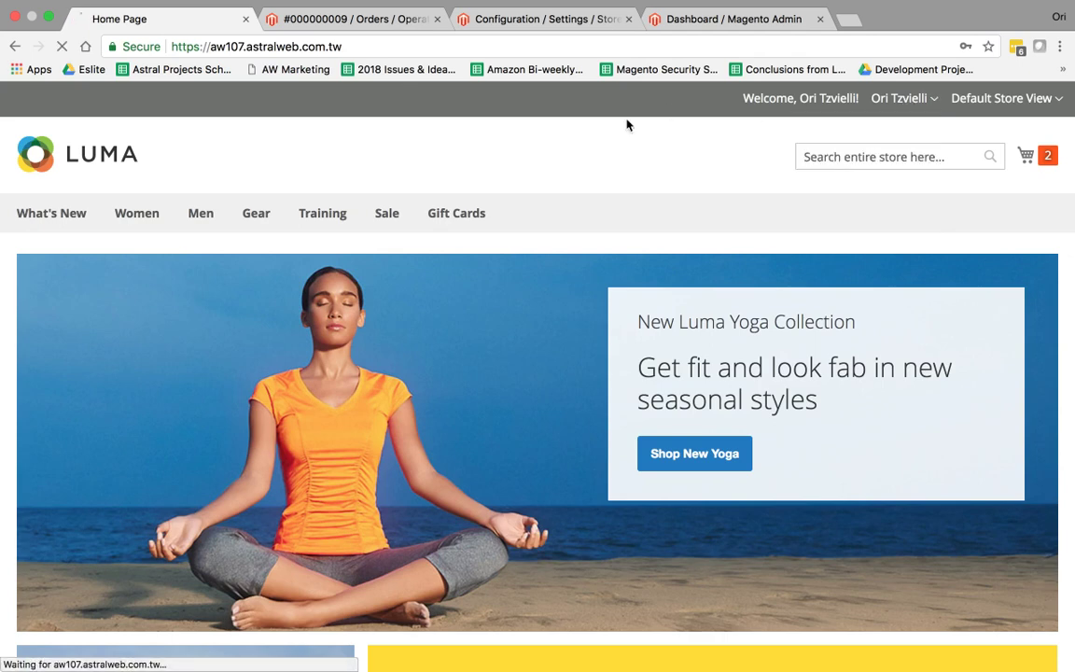
{"action": "scroll", "coordinate": [291, 411], "scroll_direction": "down", "scroll_amount": 6}
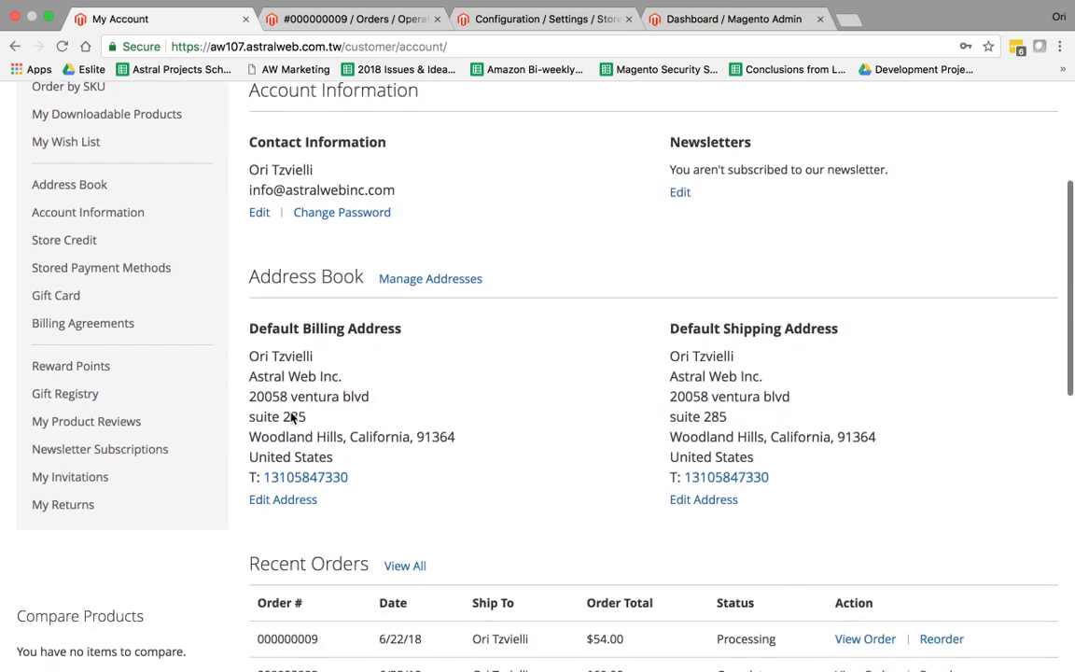
{"action": "left_click", "coordinate": [88, 351]}
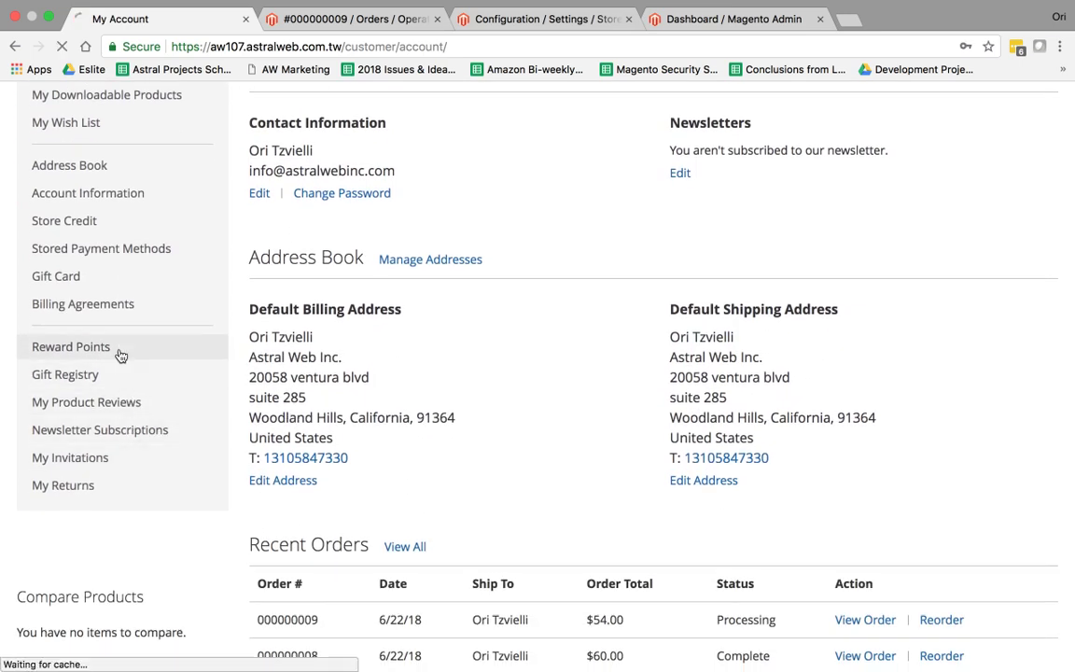
{"action": "scroll", "coordinate": [512, 457], "scroll_direction": "down", "scroll_amount": 5}
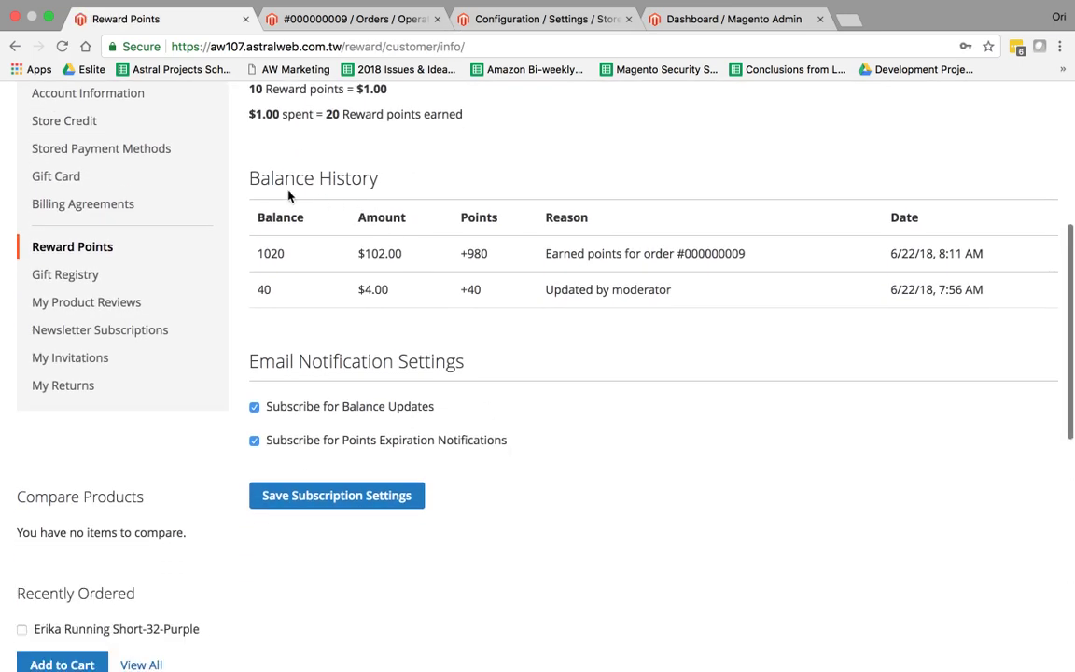
{"action": "left_click_drag", "start_coordinate": [379, 178], "coordinate": [370, 177]}
{"action": "left_click_drag", "start_coordinate": [276, 166], "coordinate": [261, 178]}
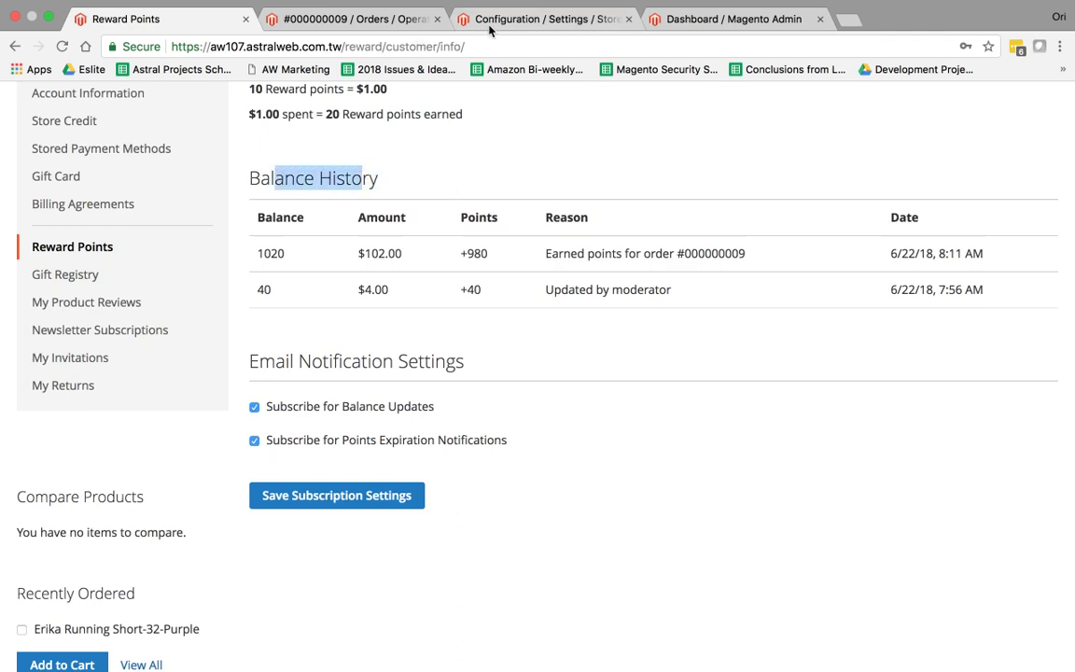
Return to the admin Reward Points configuration and examine the Cap Reward Points Balance At setting
{"action": "left_click", "coordinate": [453, 23]}
{"action": "scroll", "coordinate": [602, 212], "scroll_direction": "down", "scroll_amount": 5}
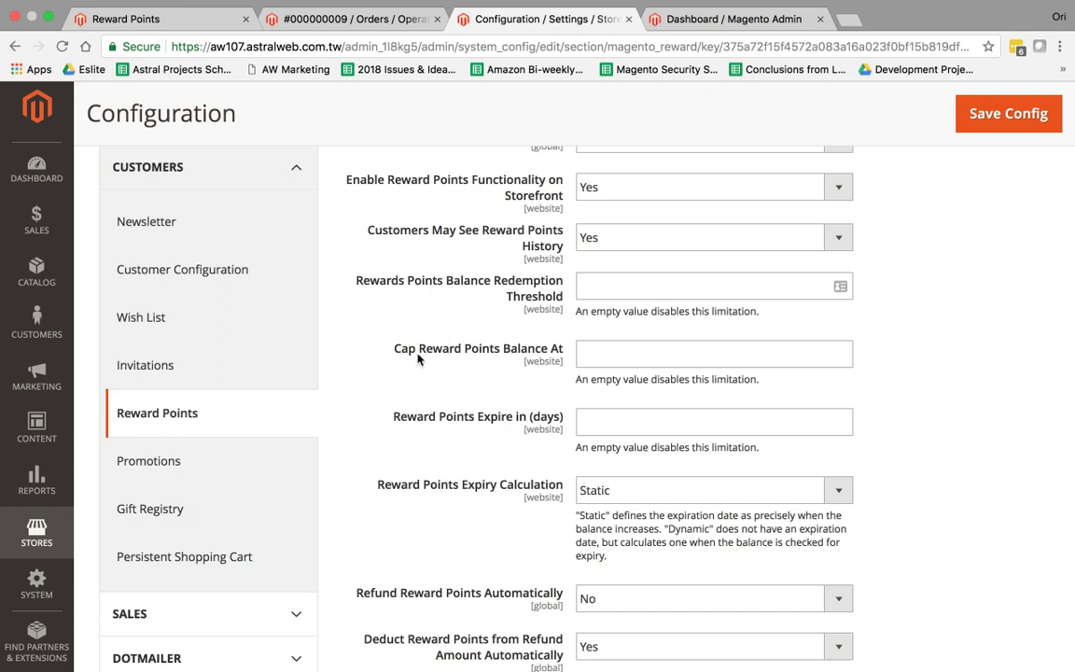
{"action": "left_click_drag", "start_coordinate": [566, 349], "coordinate": [396, 344]}
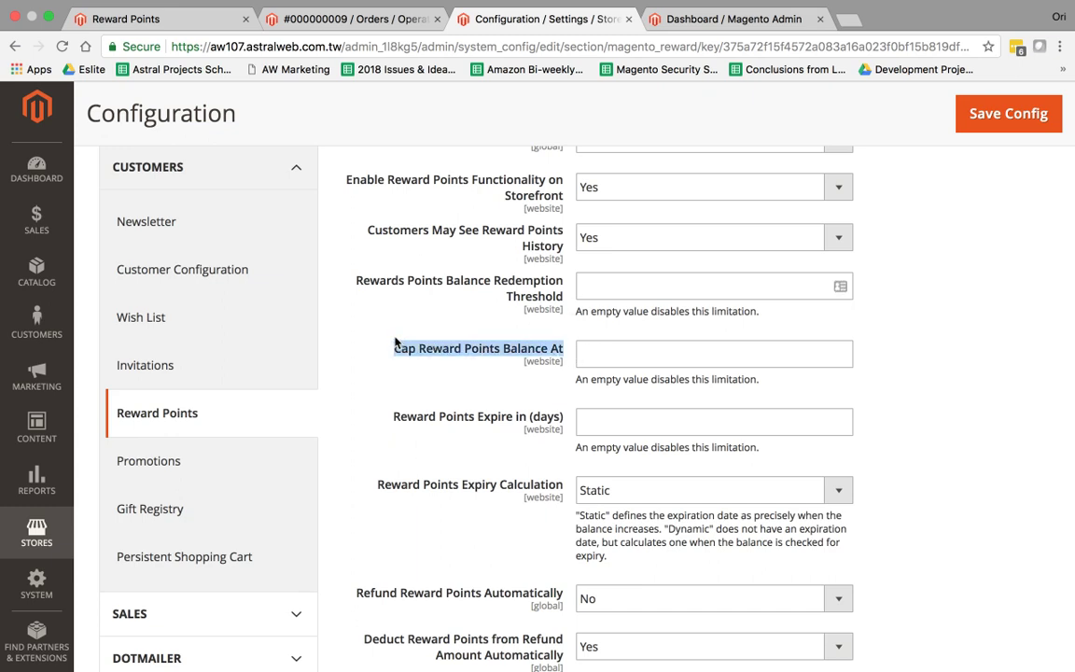
{"action": "left_click", "coordinate": [440, 382]}
Set Reward Points Expire in (days) to 30
{"action": "left_click_drag", "start_coordinate": [392, 416], "coordinate": [563, 422]}
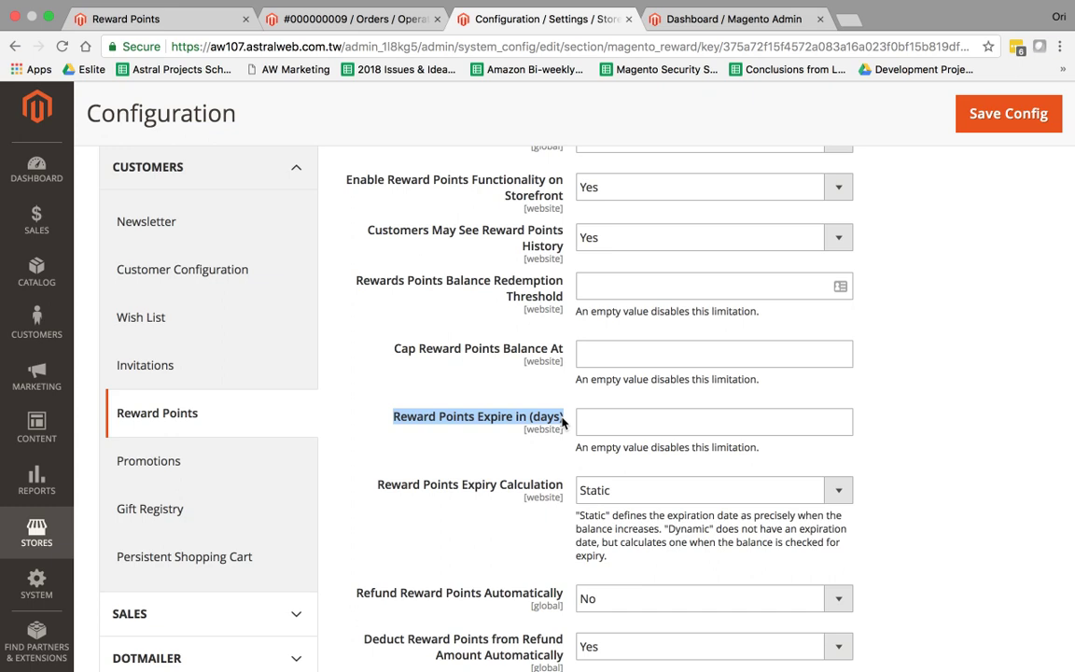
{"action": "left_click", "coordinate": [643, 427]}
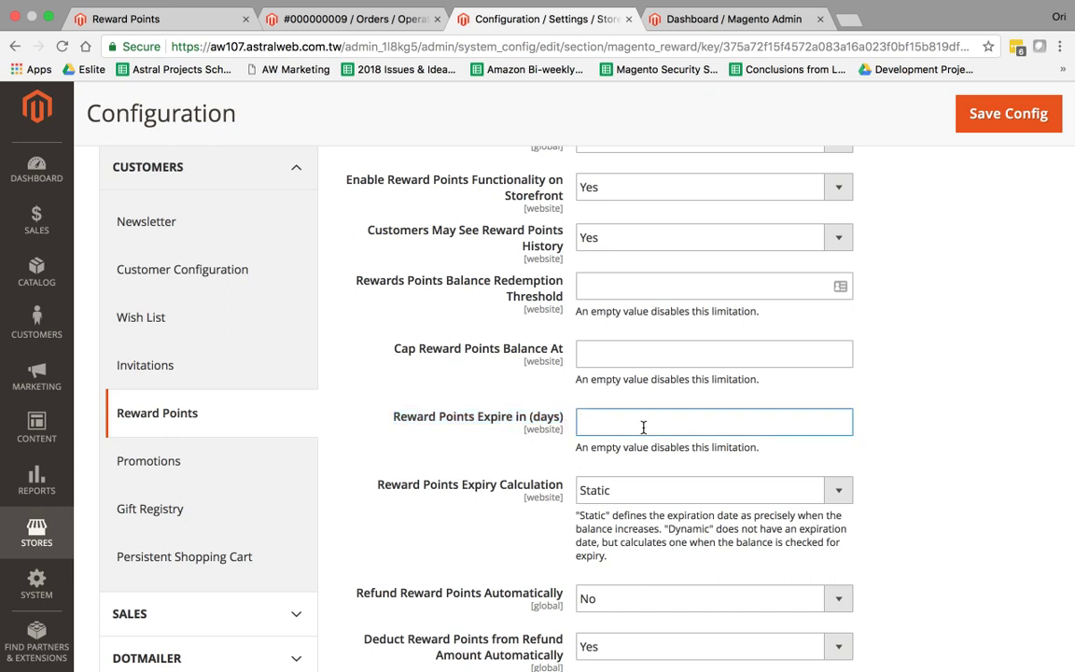
{"action": "type", "text": "30"}
Examine the Reward Points Expiry Calculation options and the explanation of Static and Dynamic, keeping Static selected
{"action": "left_click_drag", "start_coordinate": [374, 486], "coordinate": [565, 492]}
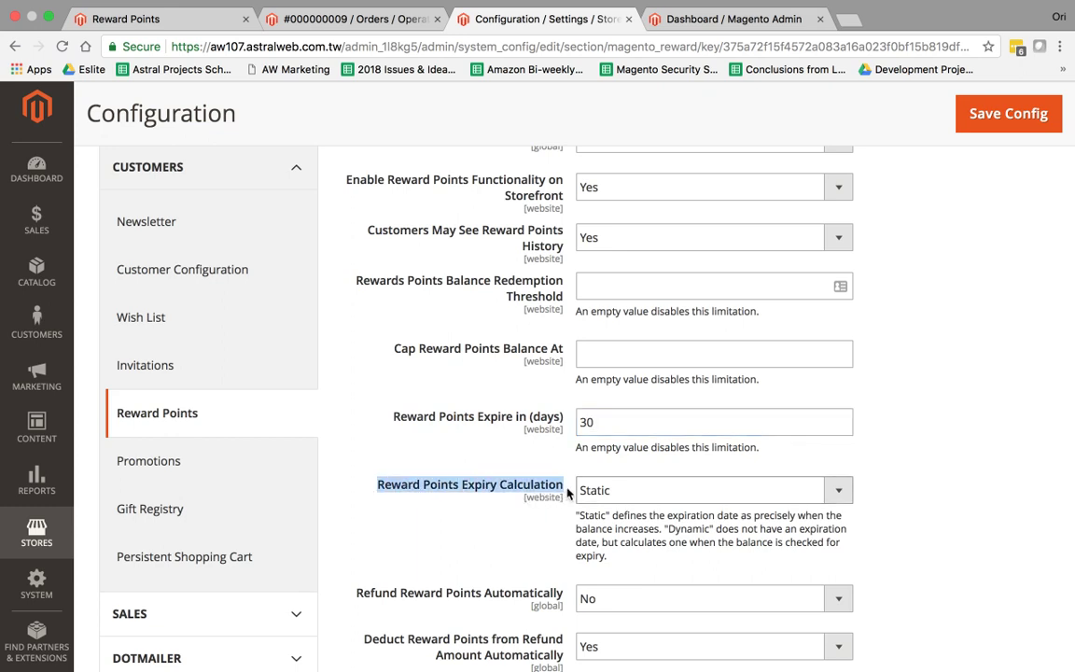
{"action": "left_click", "coordinate": [639, 498]}
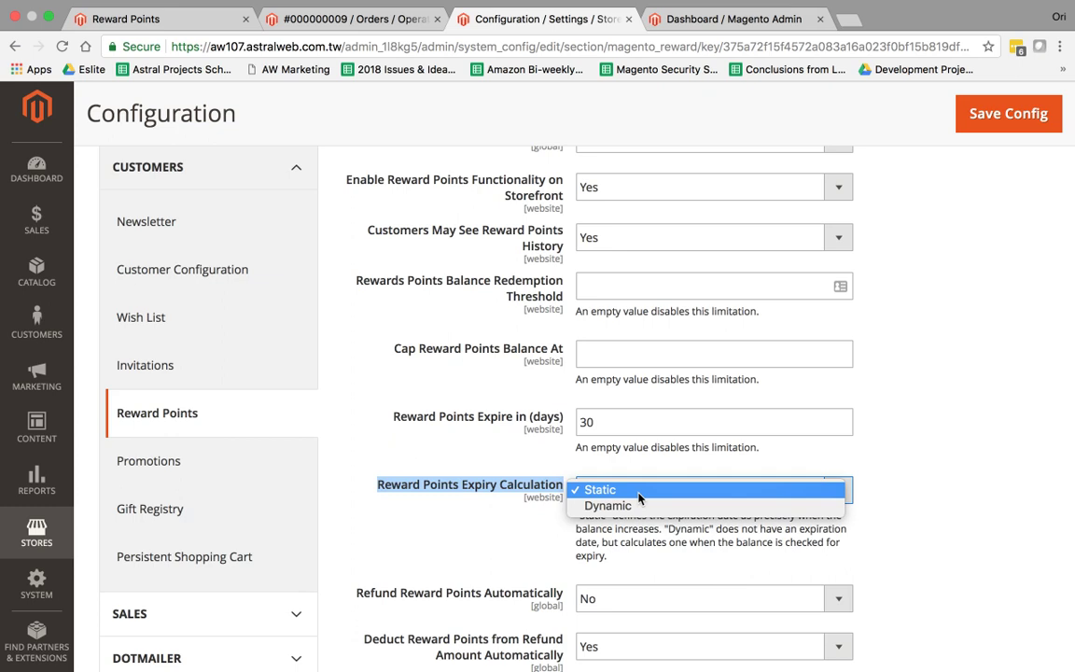
{"action": "left_click", "coordinate": [638, 494]}
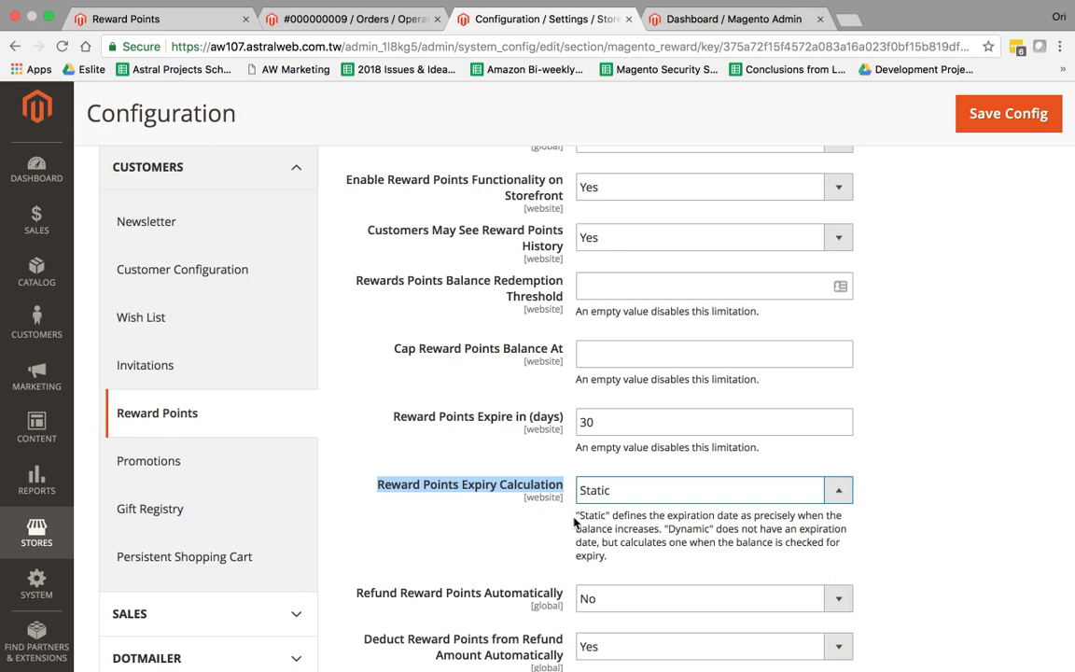
{"action": "left_click_drag", "start_coordinate": [576, 515], "coordinate": [661, 528]}
{"action": "left_click", "coordinate": [773, 549]}
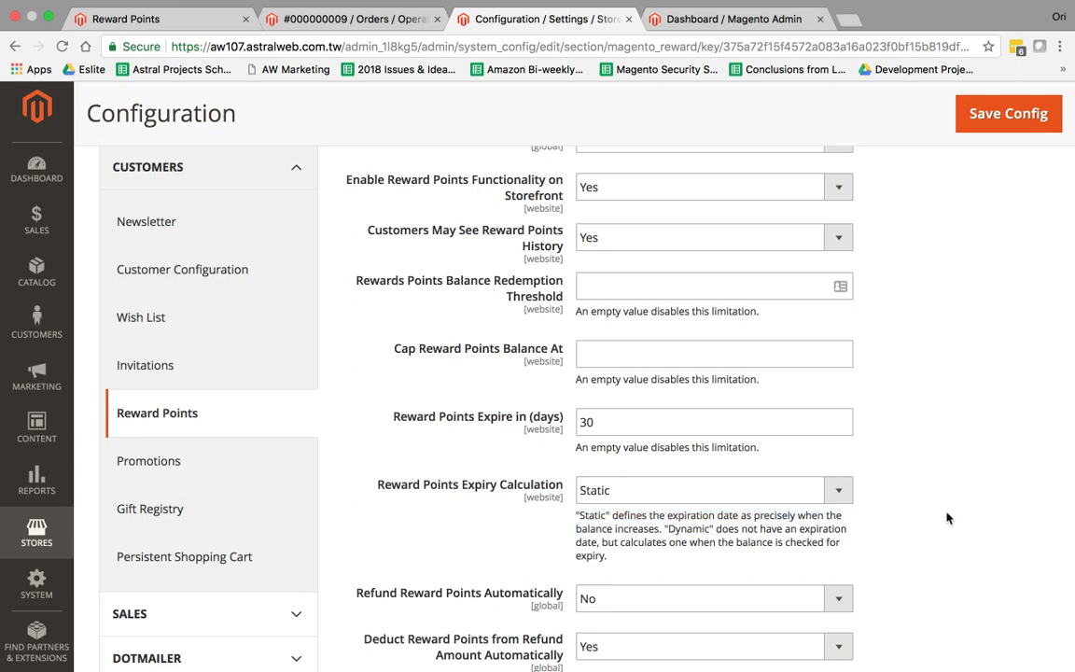
Set Reward Points Expiry Calculation to Dynamic and check it against the expiry period in days
{"action": "left_click", "coordinate": [556, 422]}
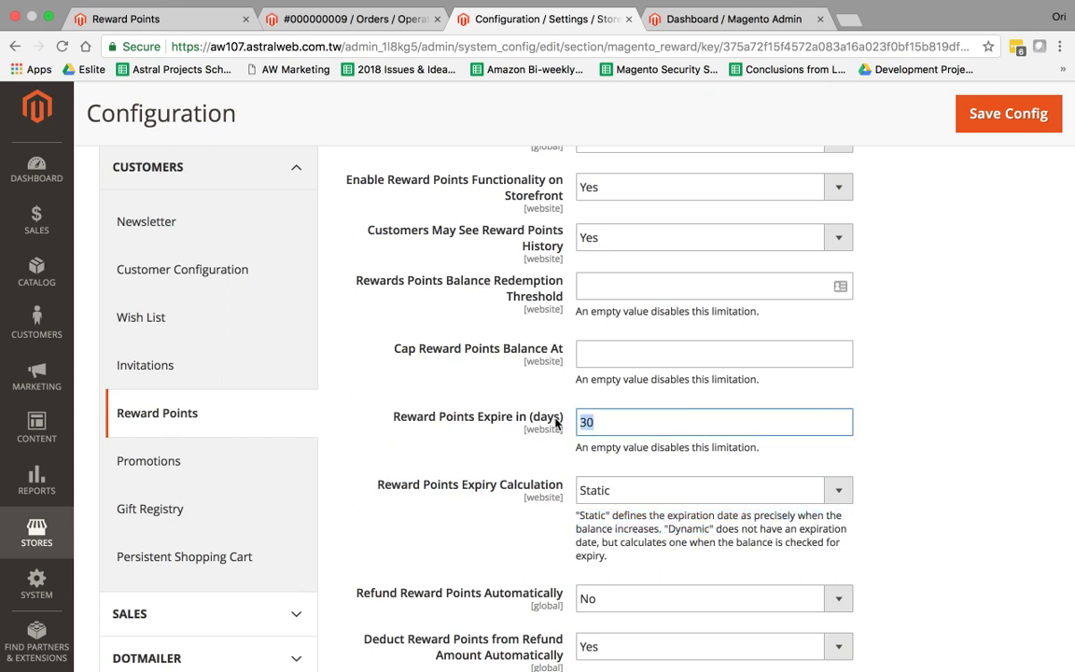
{"action": "left_click", "coordinate": [580, 494]}
{"action": "left_click", "coordinate": [602, 505]}
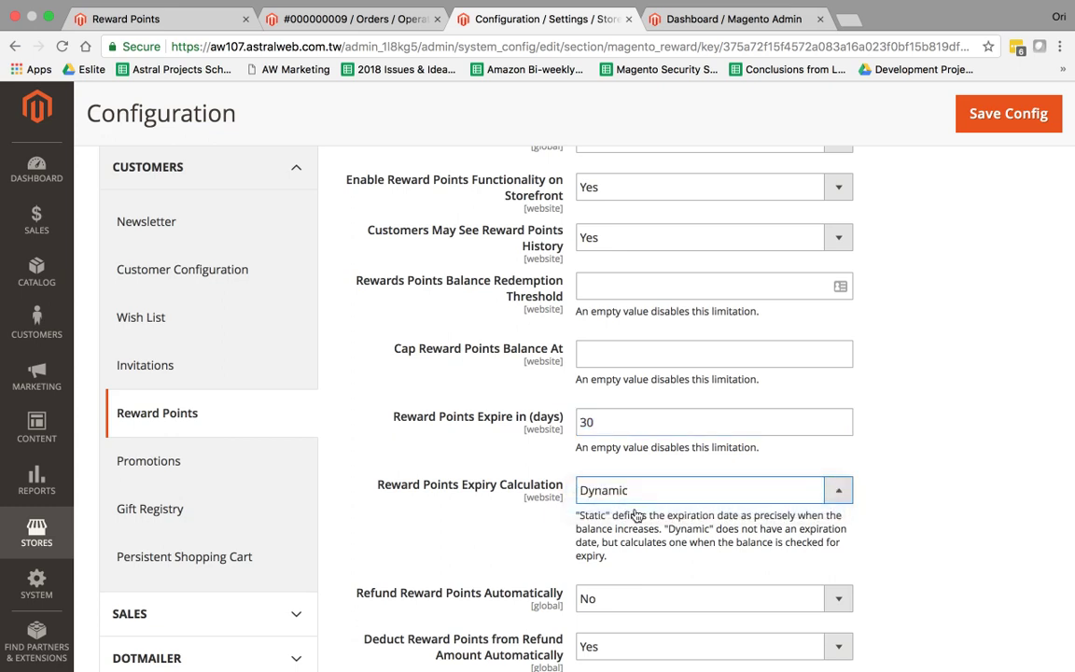
{"action": "left_click", "coordinate": [888, 504]}
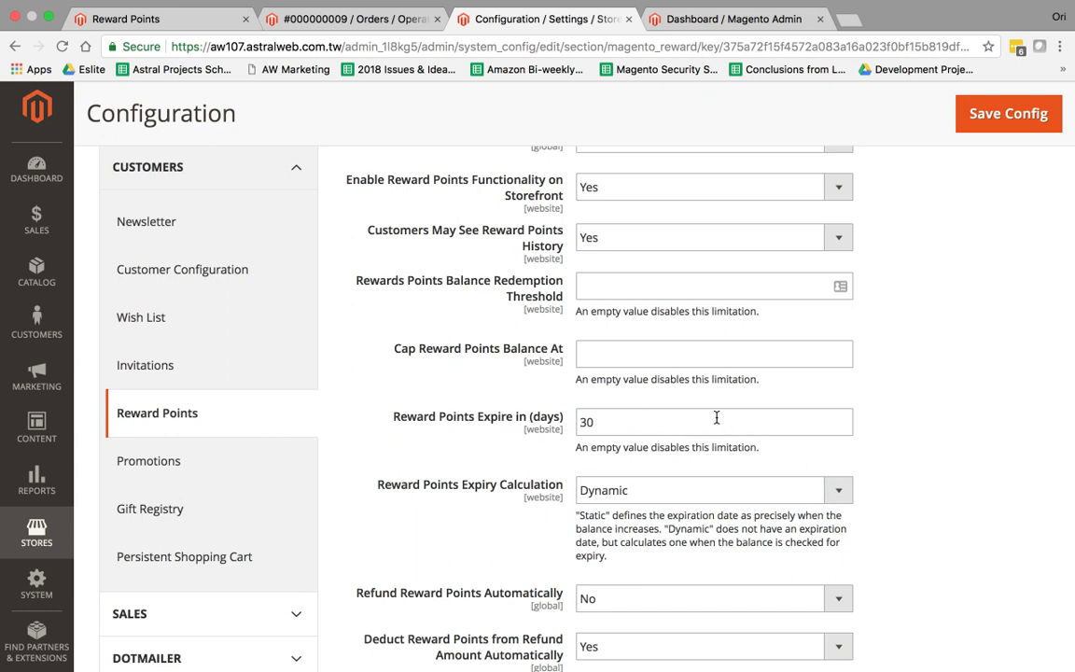
{"action": "left_click_drag", "start_coordinate": [714, 420], "coordinate": [551, 423]}
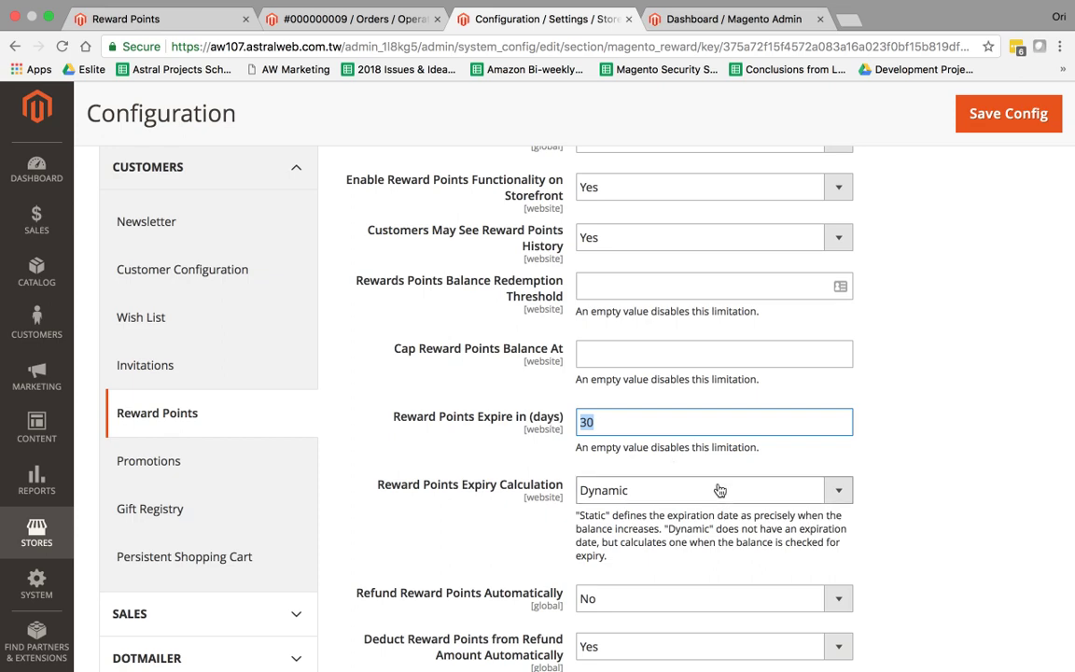
Review the automatic refund and deduction settings for reward points, plus the Landing Page options, keeping Reward Points selected
{"action": "scroll", "coordinate": [927, 497], "scroll_direction": "down", "scroll_amount": 5}
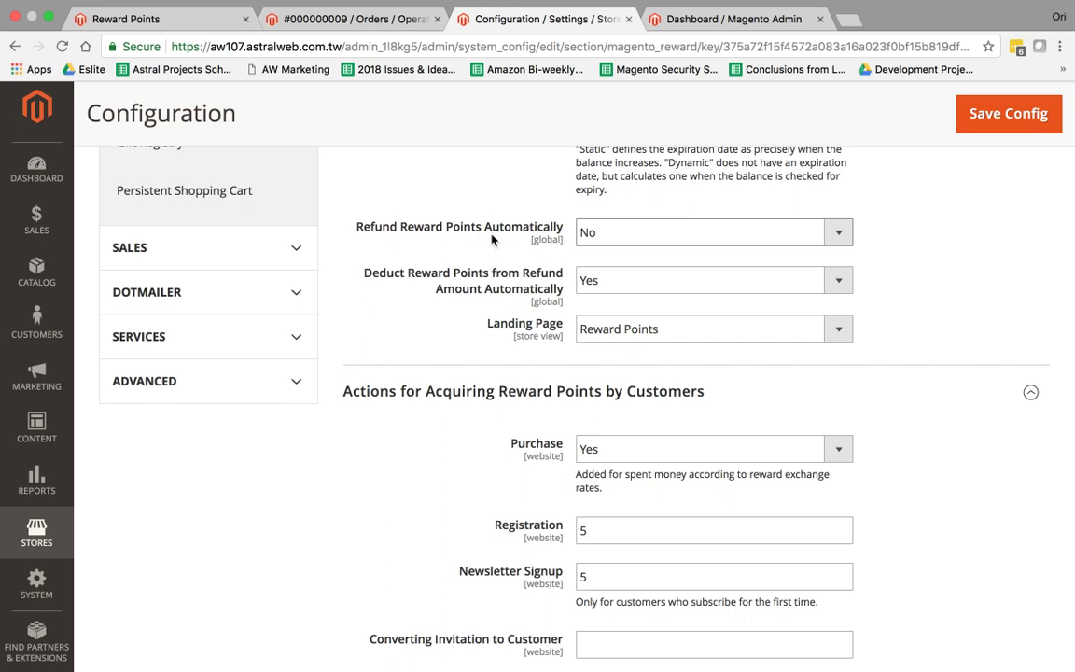
{"action": "left_click_drag", "start_coordinate": [356, 278], "coordinate": [560, 274]}
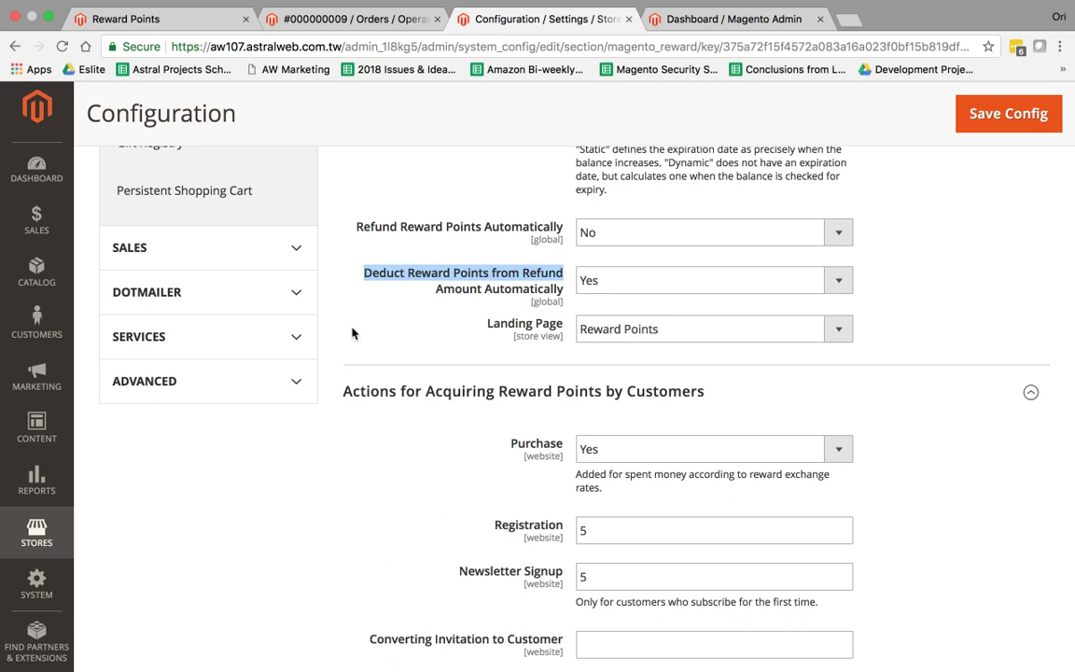
{"action": "left_click", "coordinate": [627, 351]}
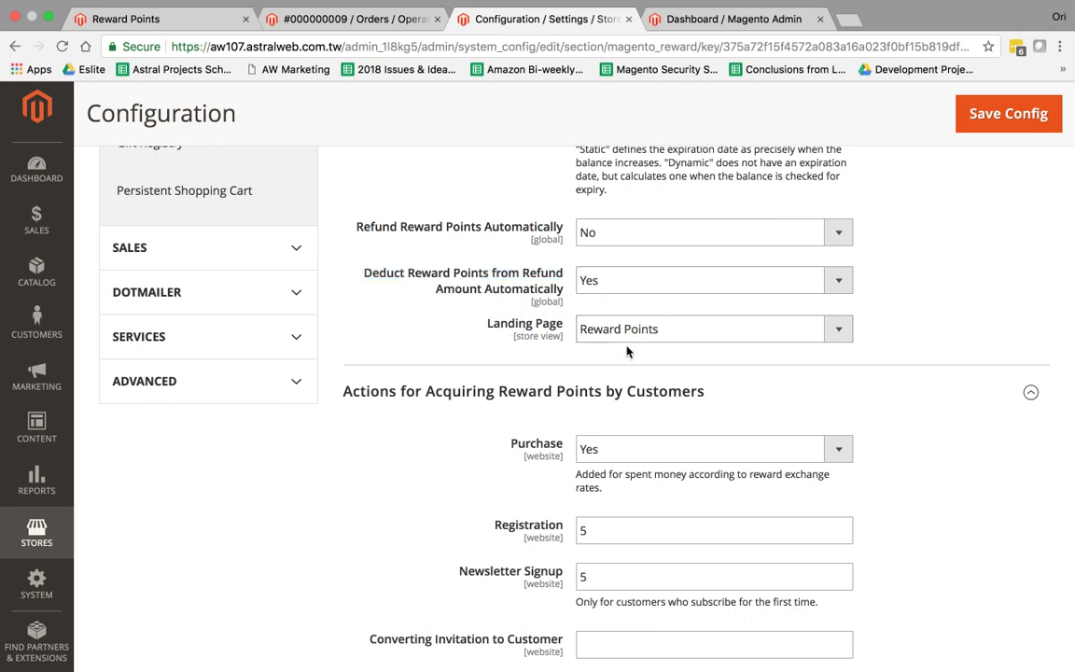
{"action": "left_click", "coordinate": [644, 332]}
{"action": "left_click", "coordinate": [974, 330]}
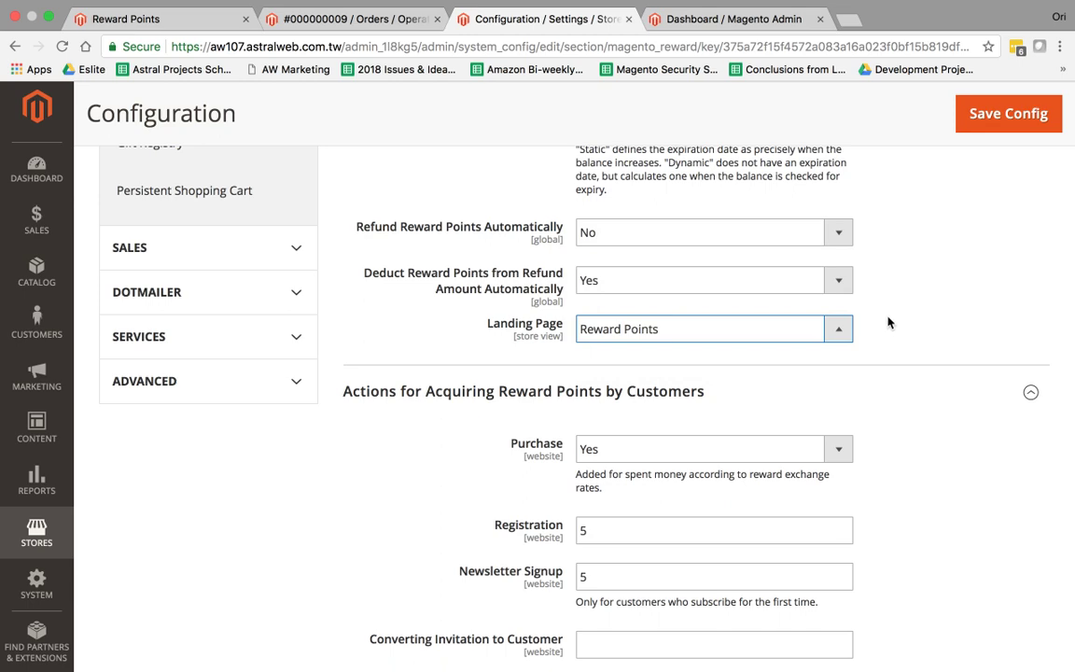
Review the Purchase setting for acquiring reward points, and open the full shopping cart on the storefront to inspect its order total
{"action": "scroll", "coordinate": [889, 336], "scroll_direction": "down", "scroll_amount": 5}
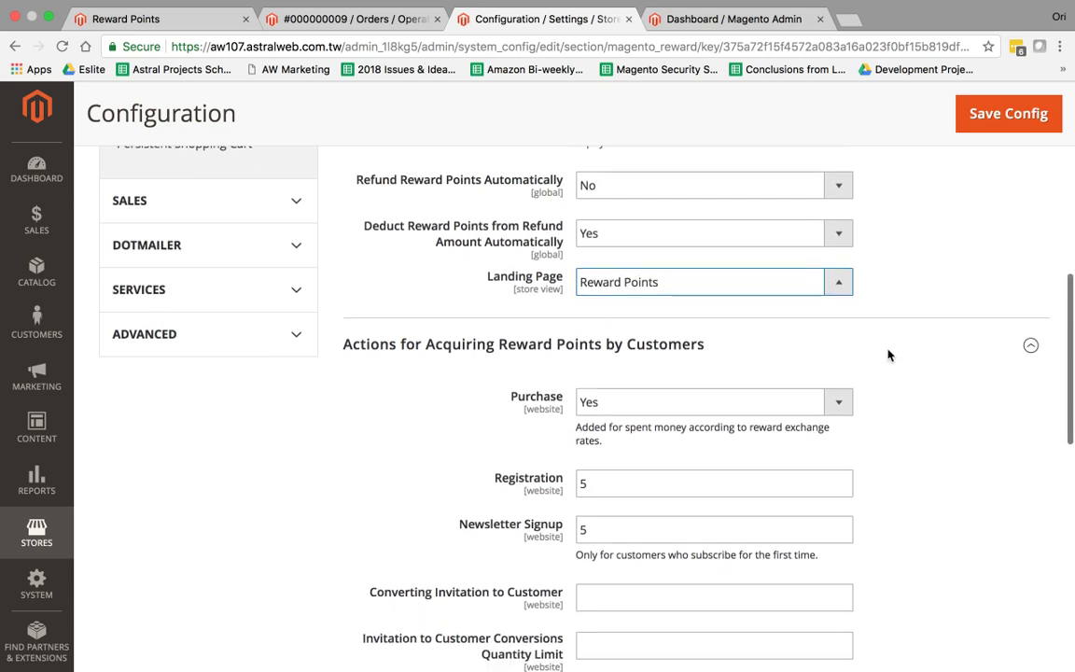
{"action": "scroll", "coordinate": [888, 354], "scroll_direction": "down", "scroll_amount": 1}
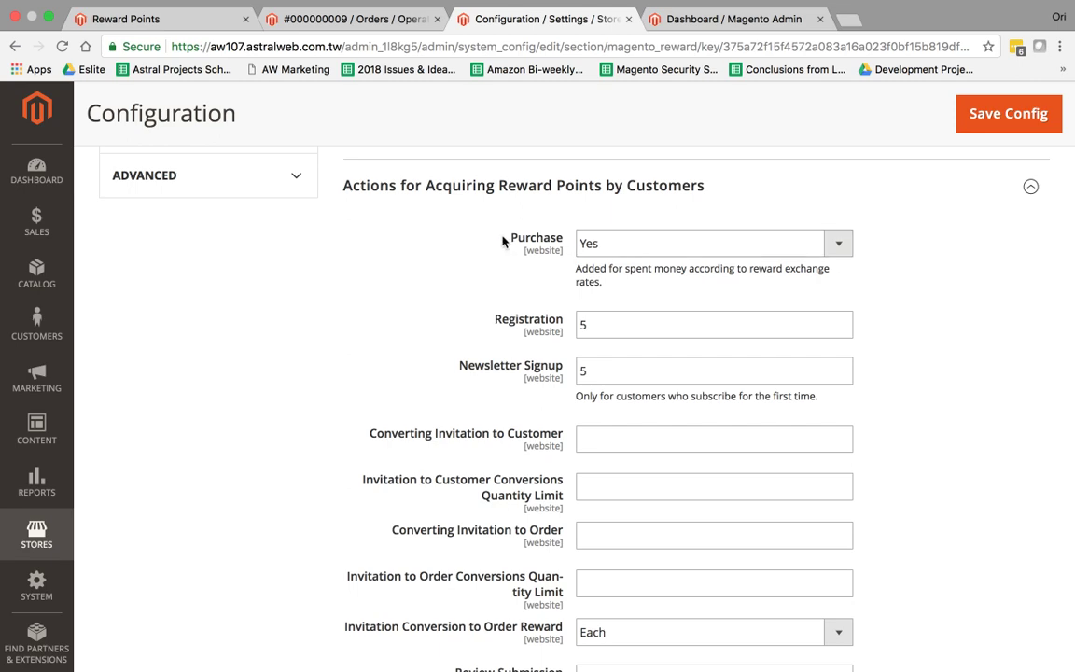
{"action": "left_click", "coordinate": [177, 19]}
{"action": "scroll", "coordinate": [552, 302], "scroll_direction": "up", "scroll_amount": 5}
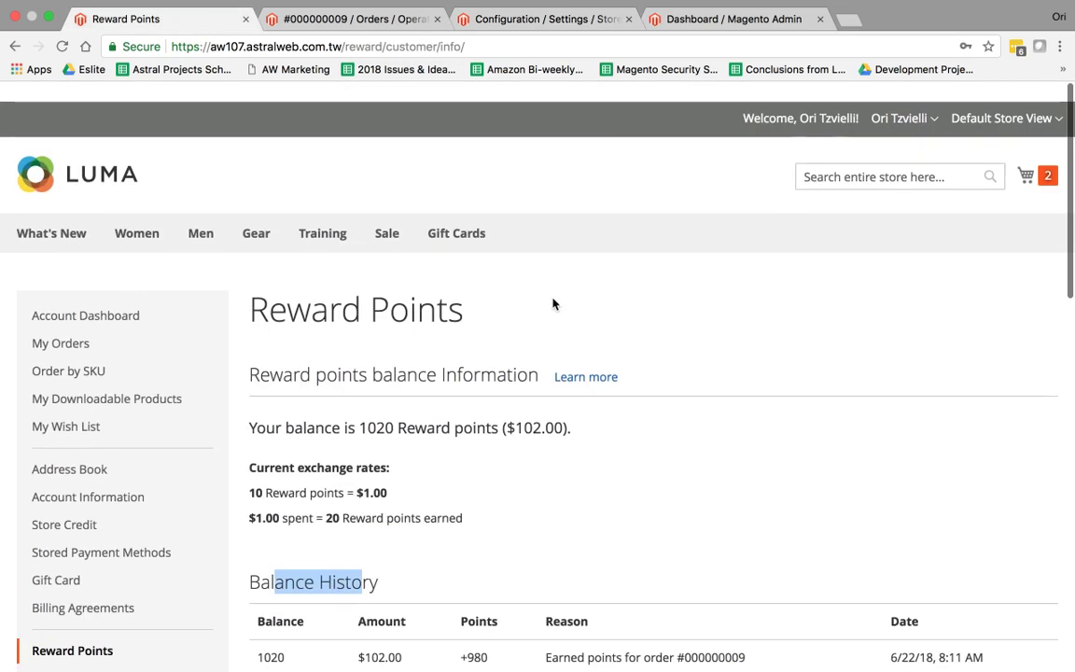
{"action": "left_click", "coordinate": [1026, 156]}
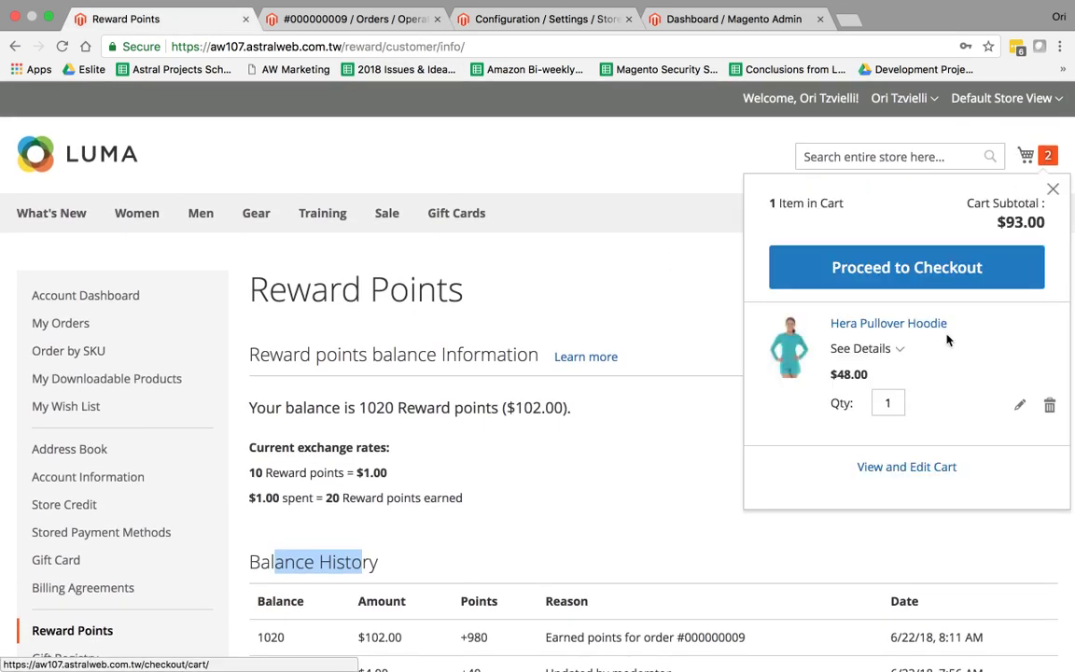
{"action": "left_click", "coordinate": [908, 470]}
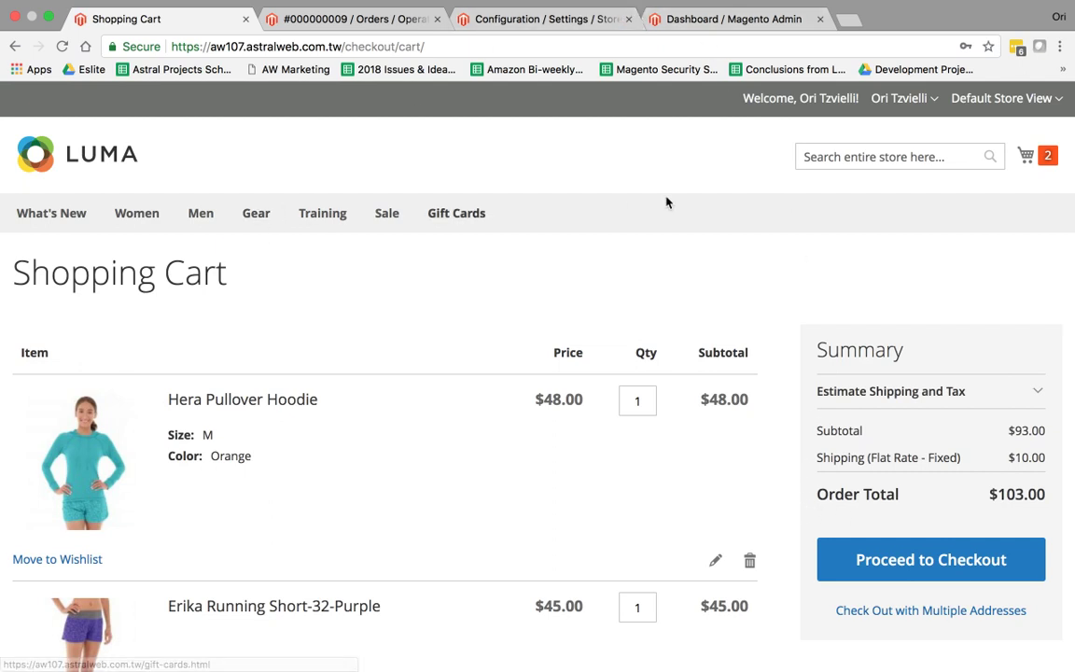
Return to the reward points configuration and review the points granted for Purchase, Registration and Newsletter Signup
{"action": "left_click", "coordinate": [544, 20]}
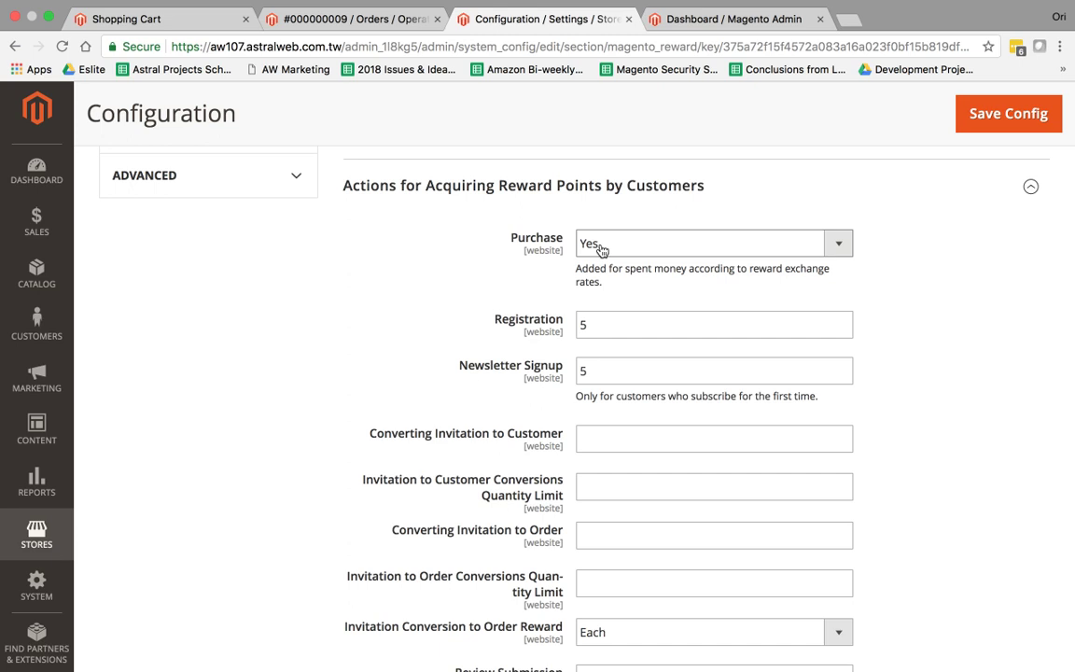
{"action": "left_click", "coordinate": [612, 317]}
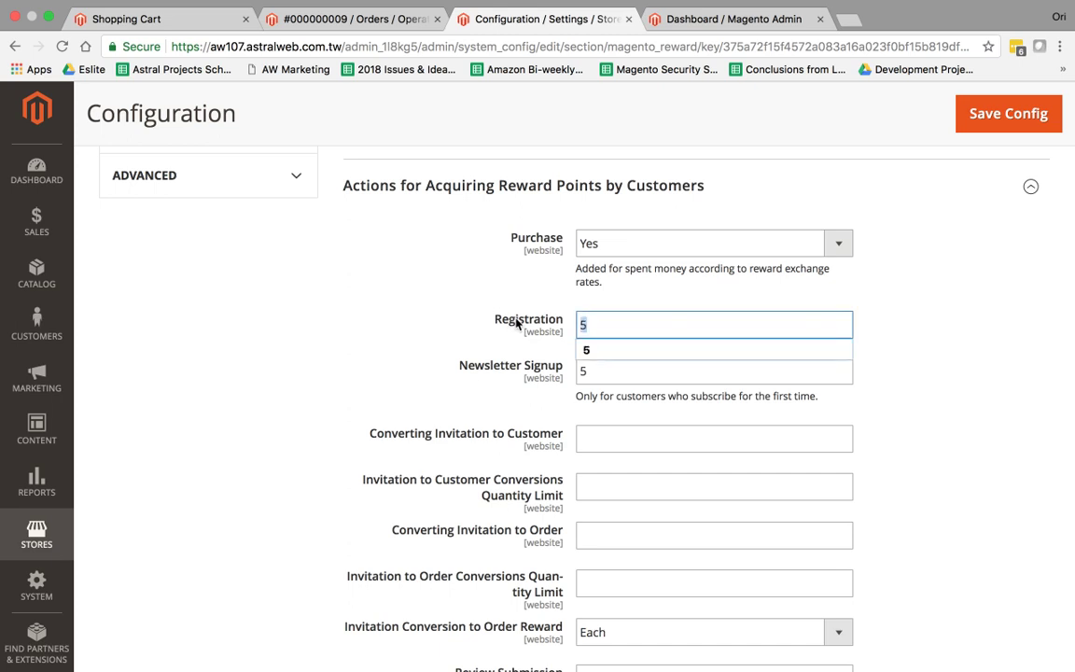
{"action": "left_click", "coordinate": [470, 324]}
{"action": "left_click_drag", "start_coordinate": [602, 331], "coordinate": [567, 324]}
{"action": "key", "text": "Escape"}
{"action": "left_click", "coordinate": [615, 370]}
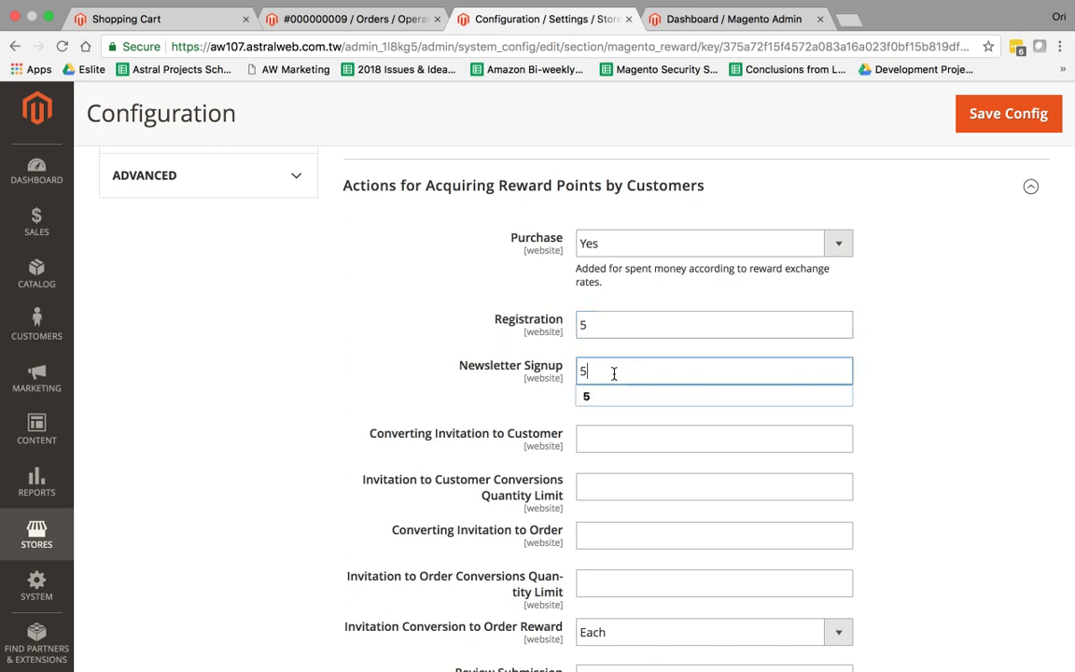
{"action": "left_click", "coordinate": [492, 400]}
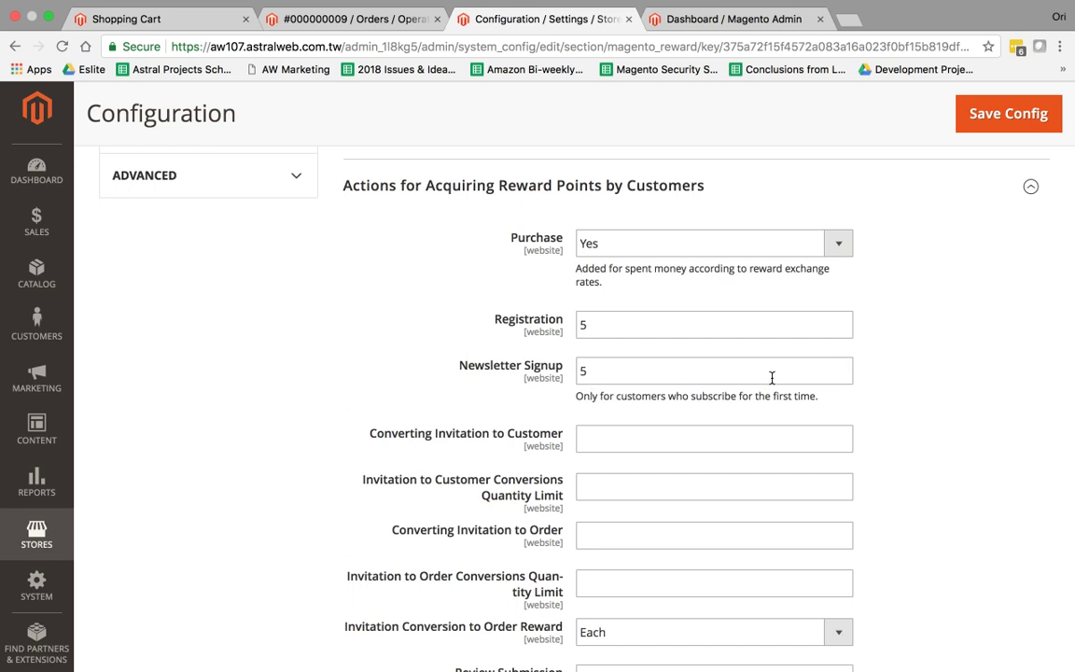
Review the invitation conversion settings and the Invitation Conversion to Order Reward options, keeping Each selected
{"action": "scroll", "coordinate": [771, 377], "scroll_direction": "down", "scroll_amount": 2}
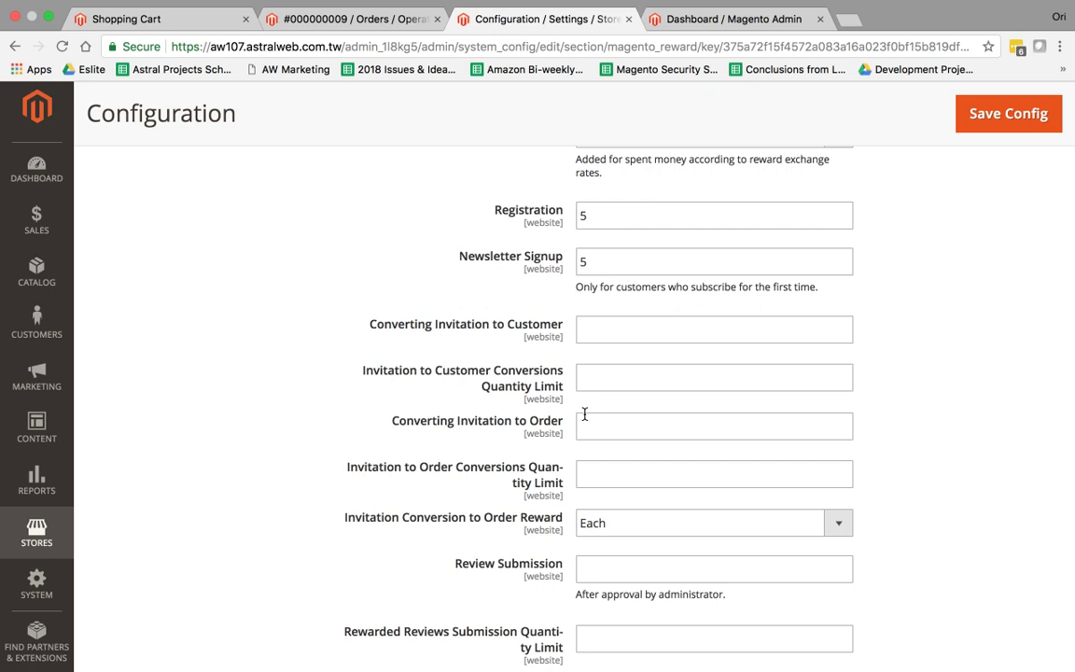
{"action": "scroll", "coordinate": [584, 413], "scroll_direction": "down", "scroll_amount": 3}
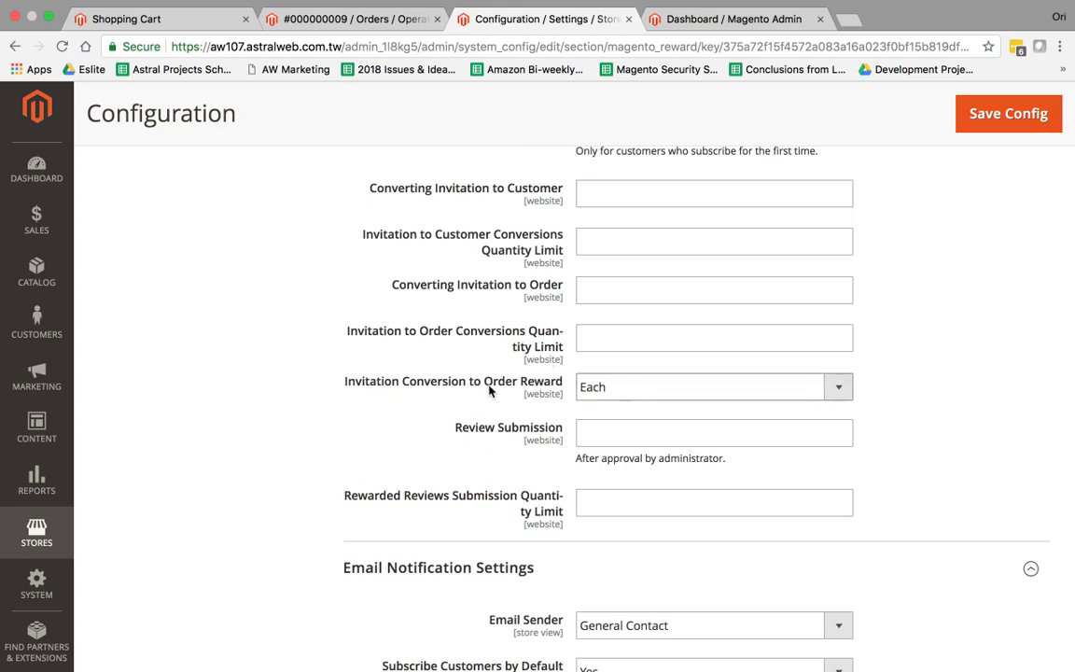
{"action": "left_click", "coordinate": [648, 398]}
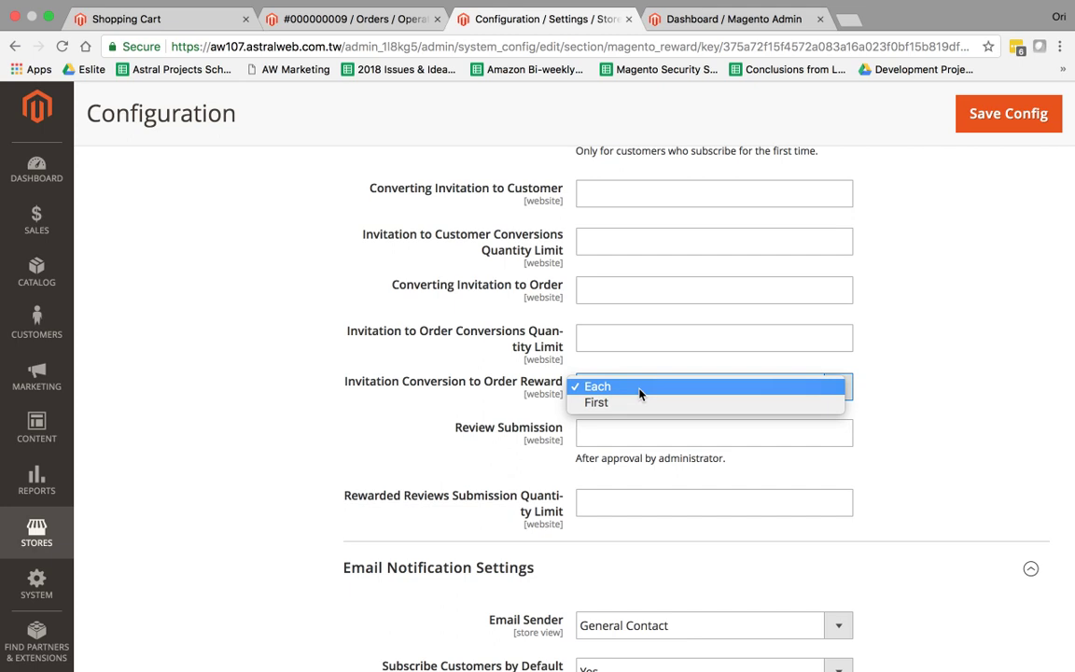
{"action": "left_click", "coordinate": [911, 432]}
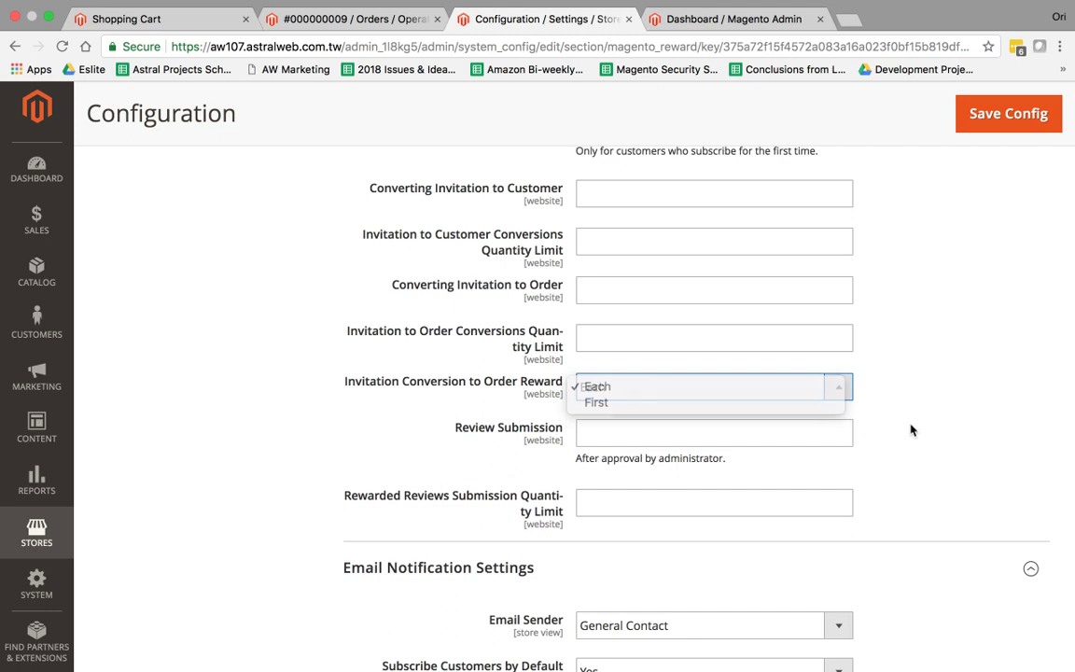
Set the Review Submission reward to 50 points
{"action": "left_click", "coordinate": [650, 438]}
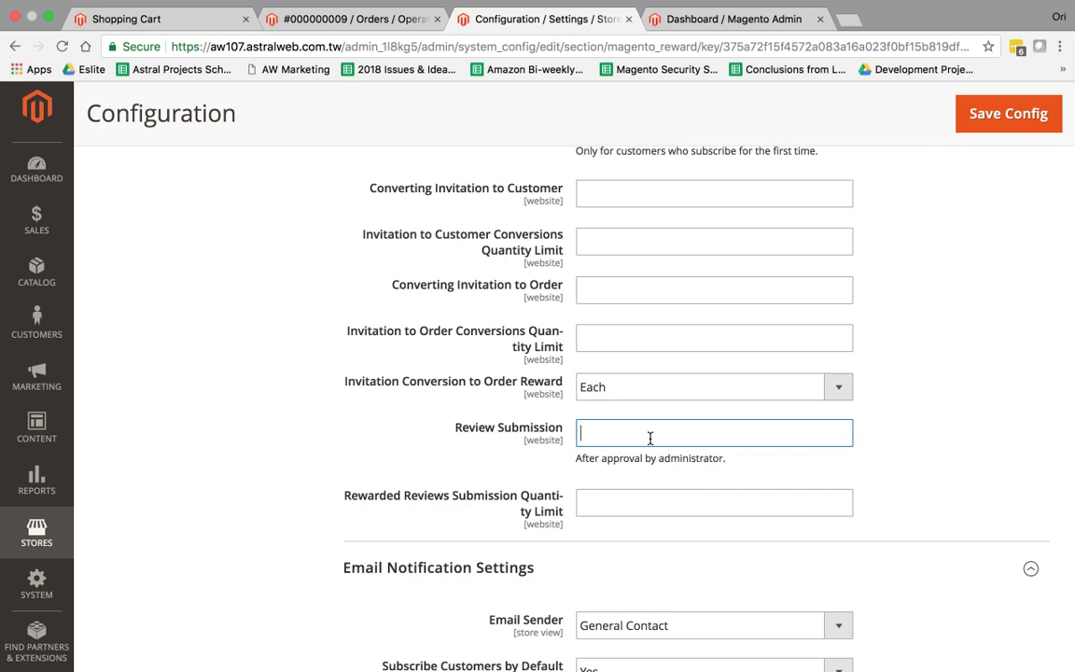
{"action": "type", "text": "50"}
{"action": "left_click", "coordinate": [912, 454]}
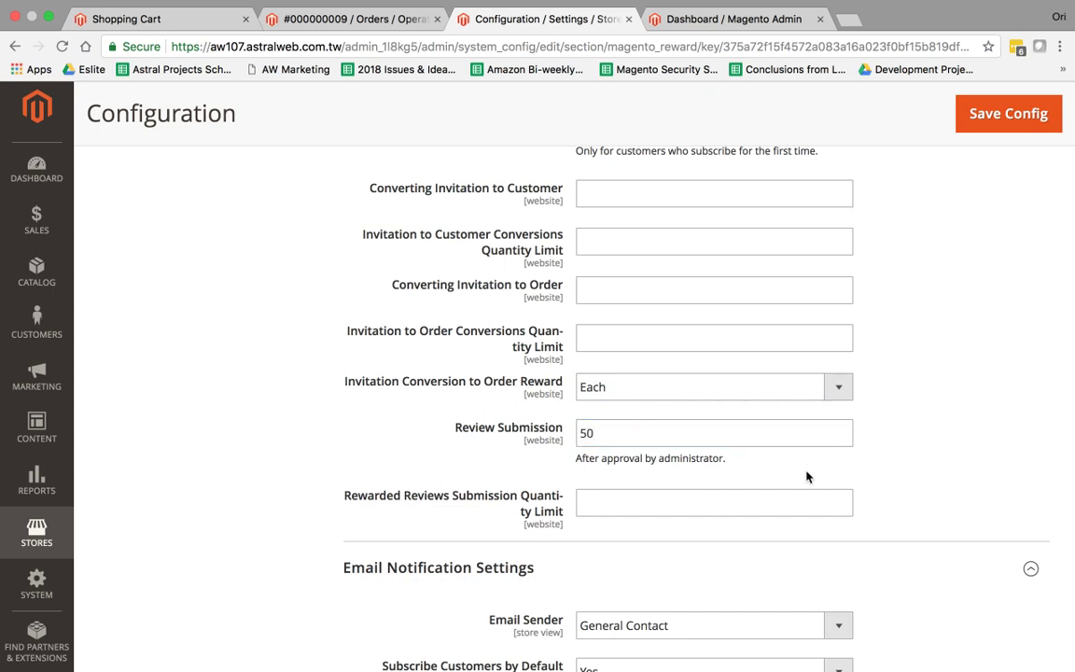
Examine the Email Notification Settings, including the Balance Update Email template options and where Email Templates are managed in the admin
{"action": "scroll", "coordinate": [808, 475], "scroll_direction": "down", "scroll_amount": 3}
{"action": "scroll", "coordinate": [775, 451], "scroll_direction": "down", "scroll_amount": 5}
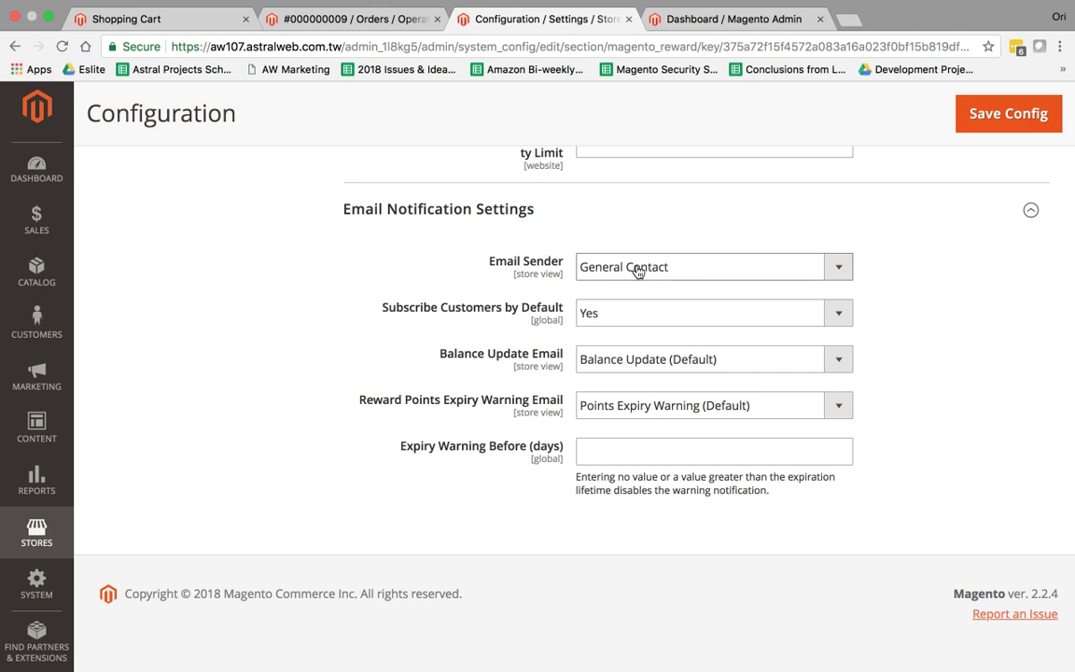
{"action": "left_click", "coordinate": [644, 364]}
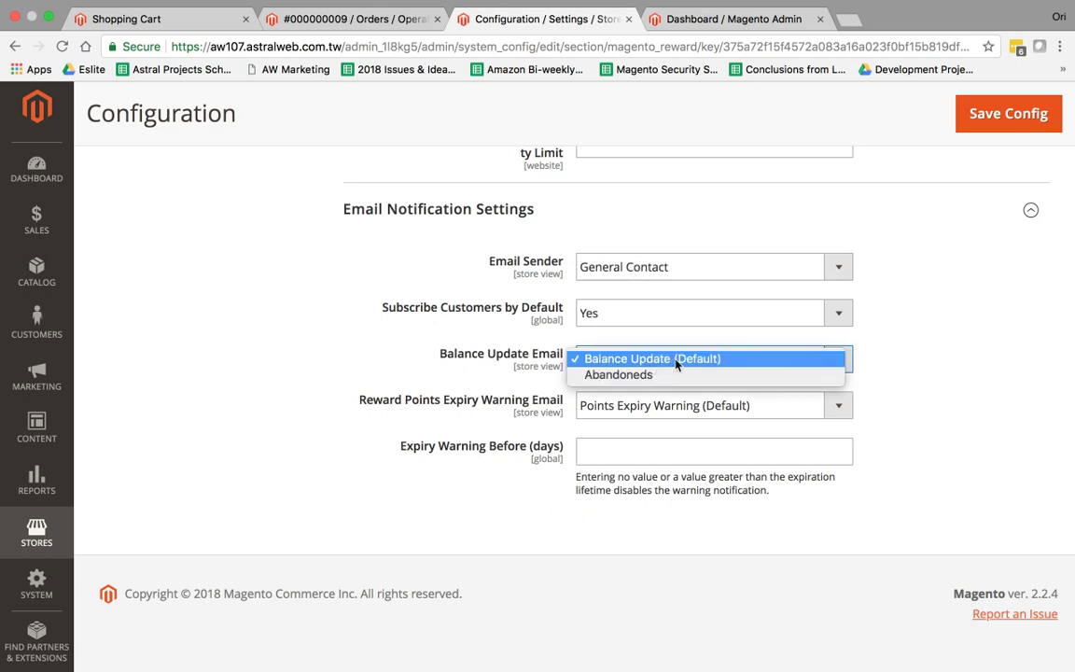
{"action": "left_click", "coordinate": [84, 424]}
{"action": "left_click", "coordinate": [36, 376]}
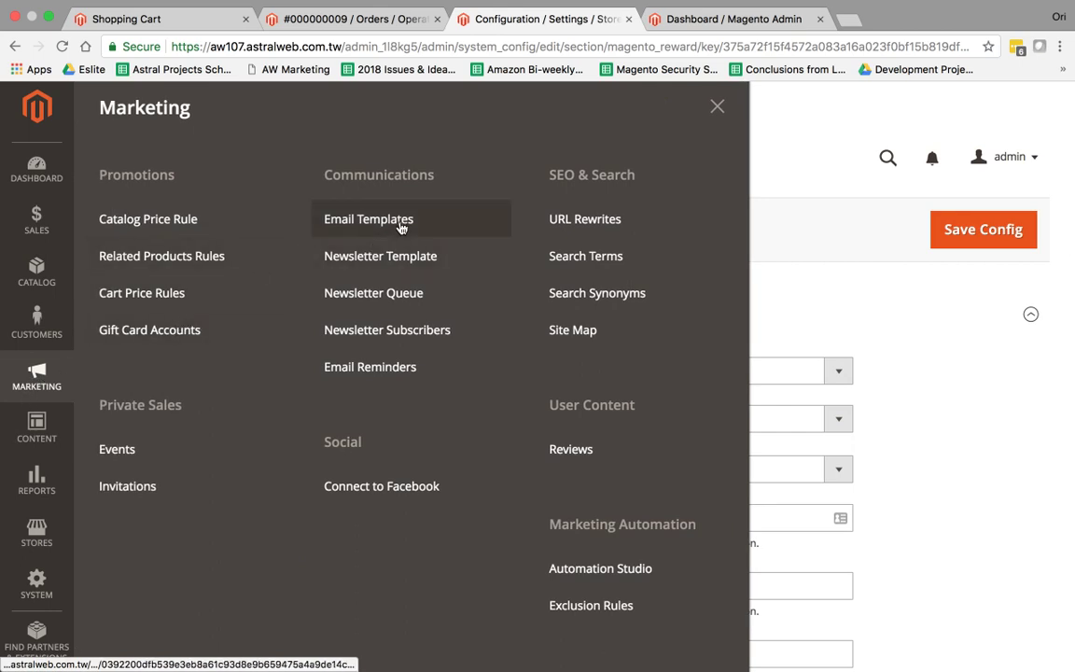
{"action": "left_click", "coordinate": [910, 329]}
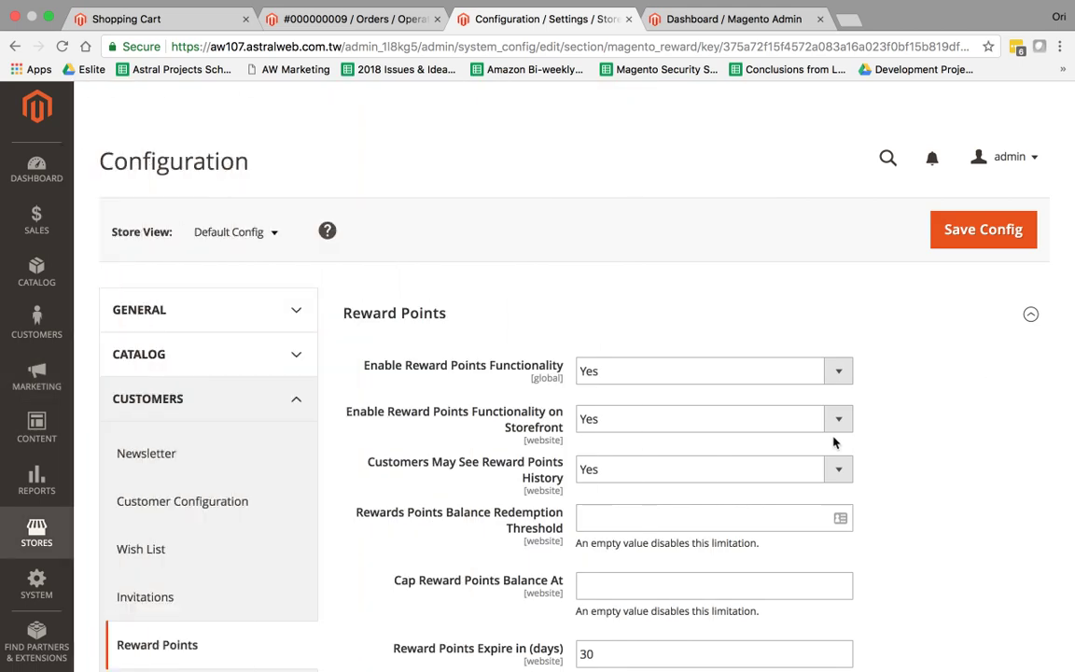
{"action": "scroll", "coordinate": [471, 471], "scroll_direction": "down", "scroll_amount": 15}
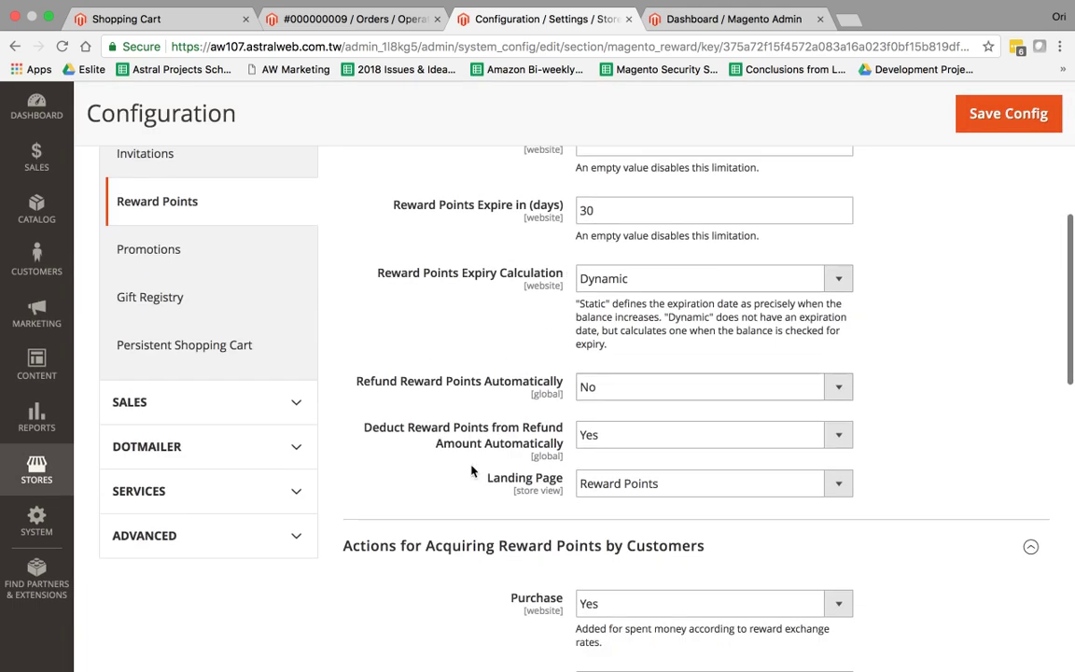
{"action": "scroll", "coordinate": [471, 471], "scroll_direction": "down", "scroll_amount": 5}
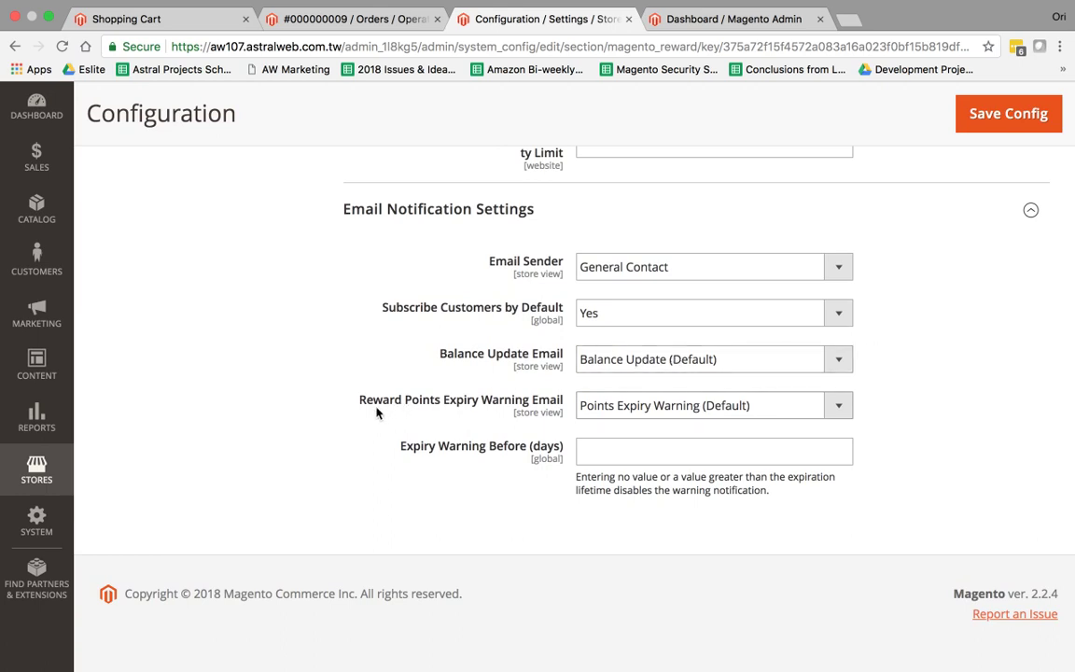
Check the reward points expiry period and set Expiry Warning Before (days) to 2
{"action": "scroll", "coordinate": [364, 409], "scroll_direction": "up", "scroll_amount": 10}
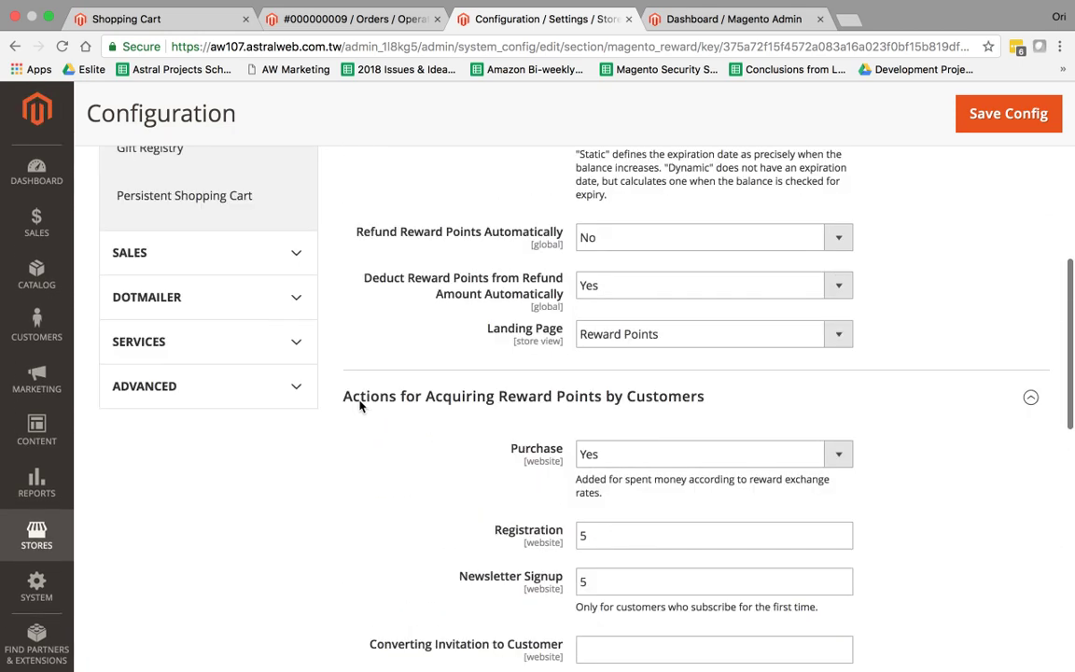
{"action": "scroll", "coordinate": [360, 404], "scroll_direction": "up", "scroll_amount": 5}
{"action": "left_click", "coordinate": [617, 340]}
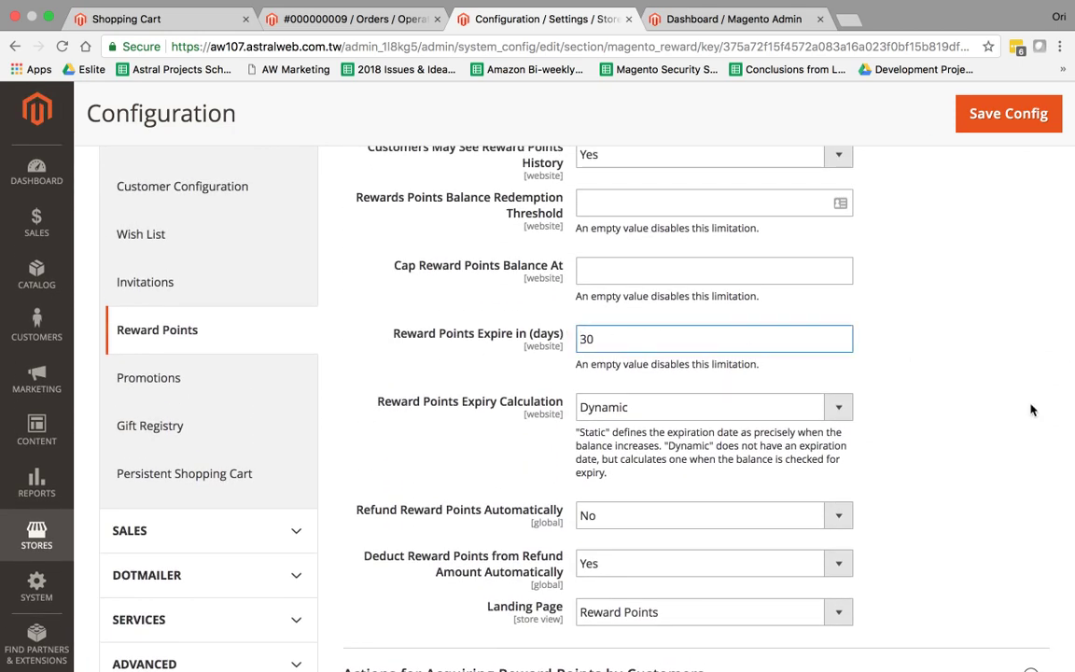
{"action": "scroll", "coordinate": [1031, 409], "scroll_direction": "down", "scroll_amount": 10}
{"action": "left_click", "coordinate": [657, 453]}
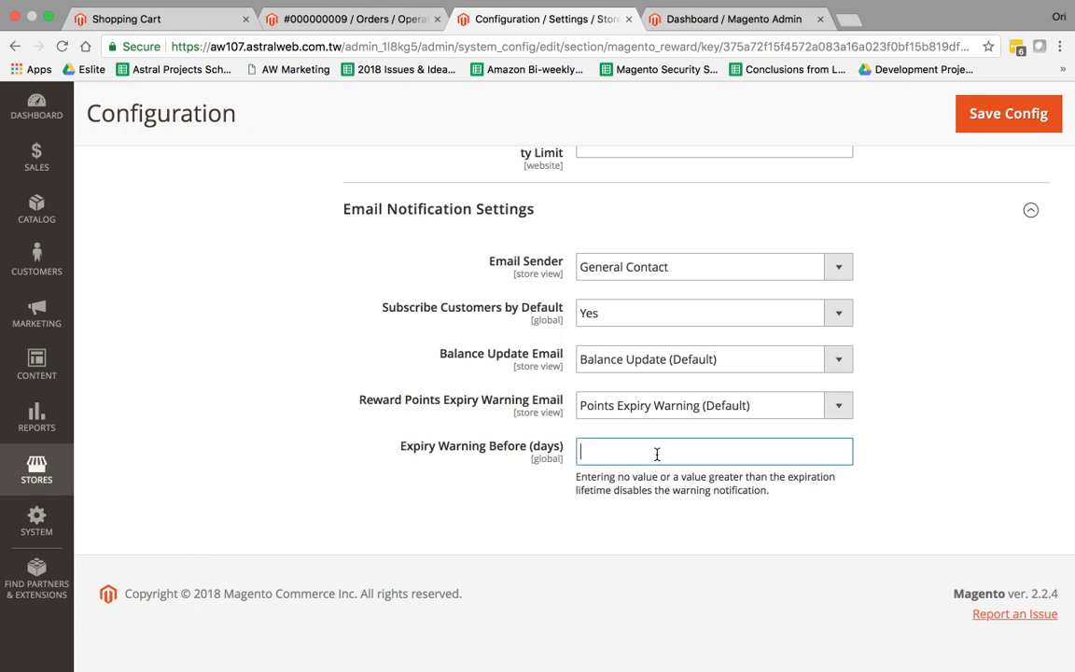
{"action": "type", "text": "2"}
{"action": "left_click", "coordinate": [900, 427]}
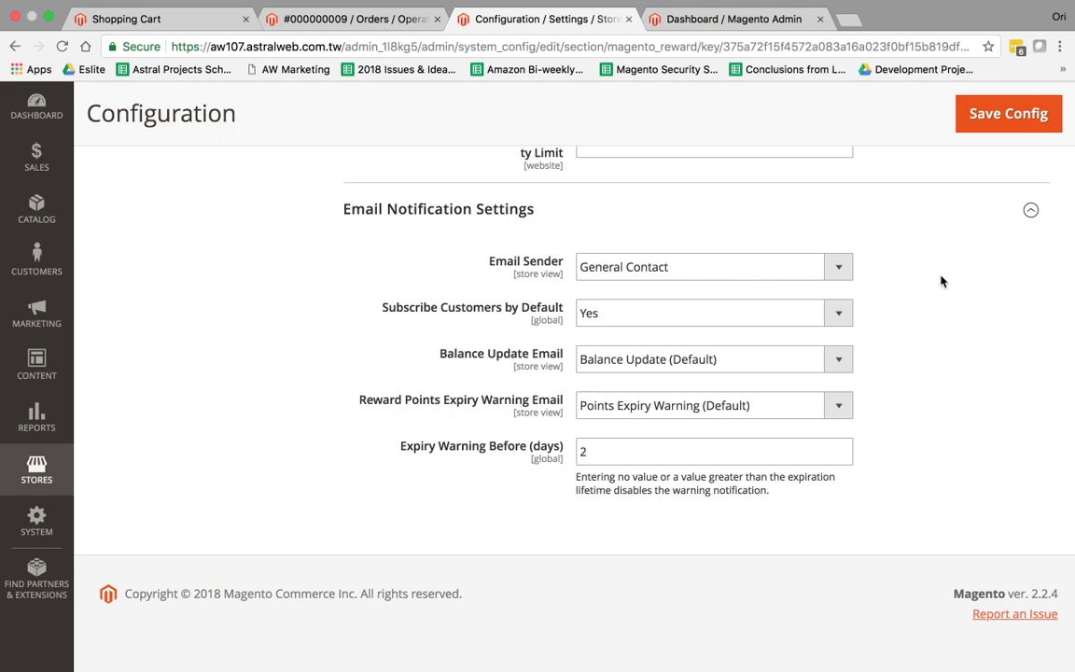
{"action": "scroll", "coordinate": [940, 281], "scroll_direction": "up", "scroll_amount": 15}
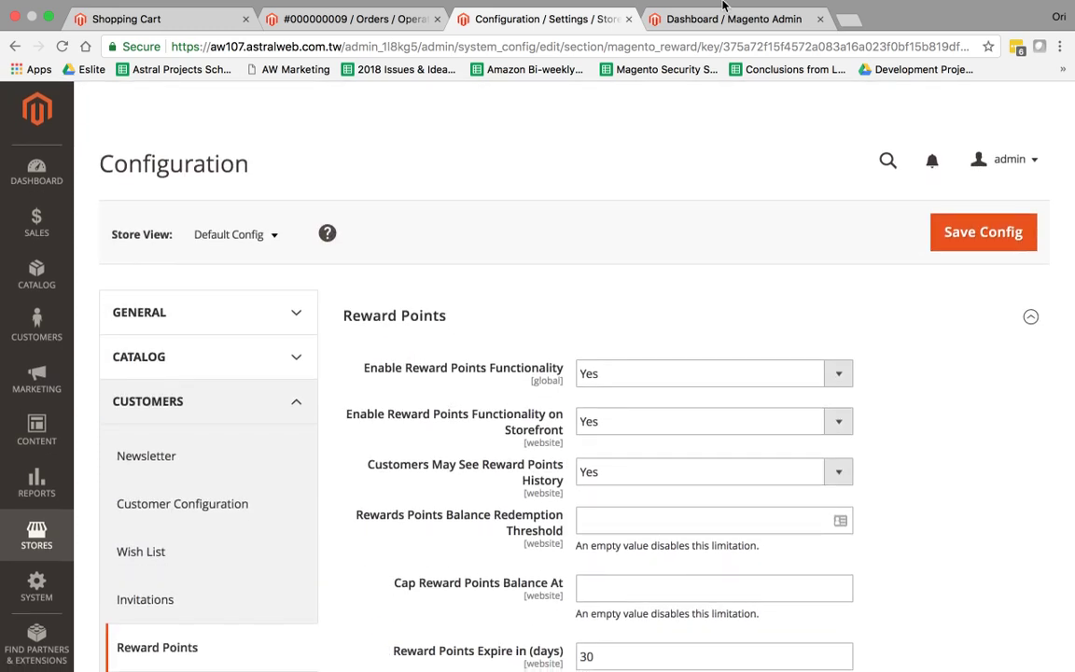
{"action": "mouse_move", "coordinate": [724, 5]}
{"action": "left_click", "coordinate": [804, 9]}
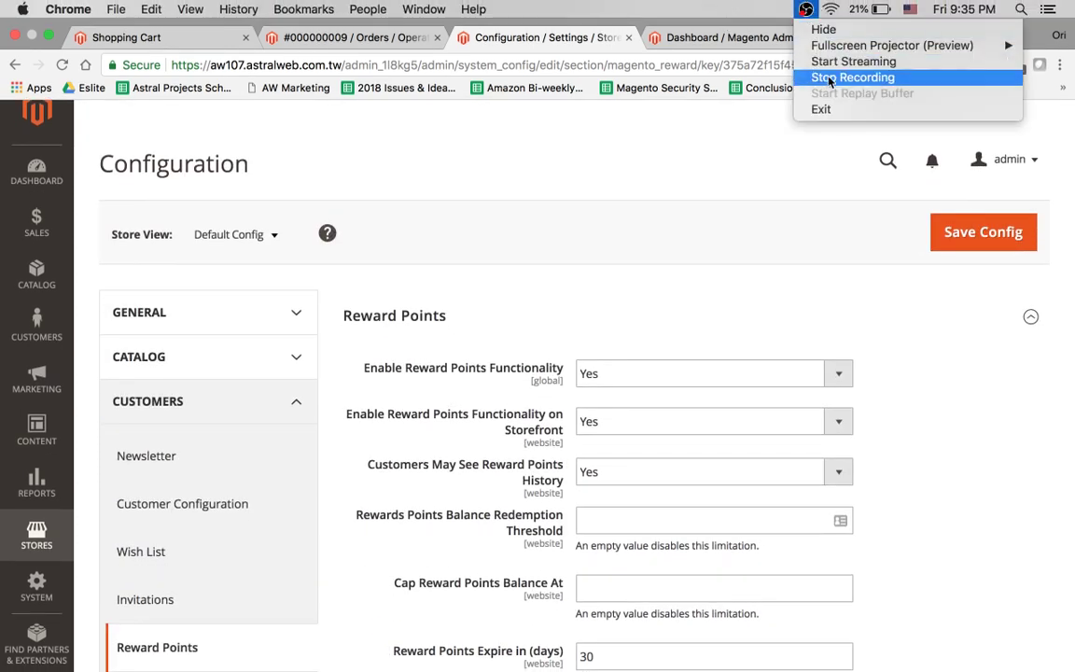